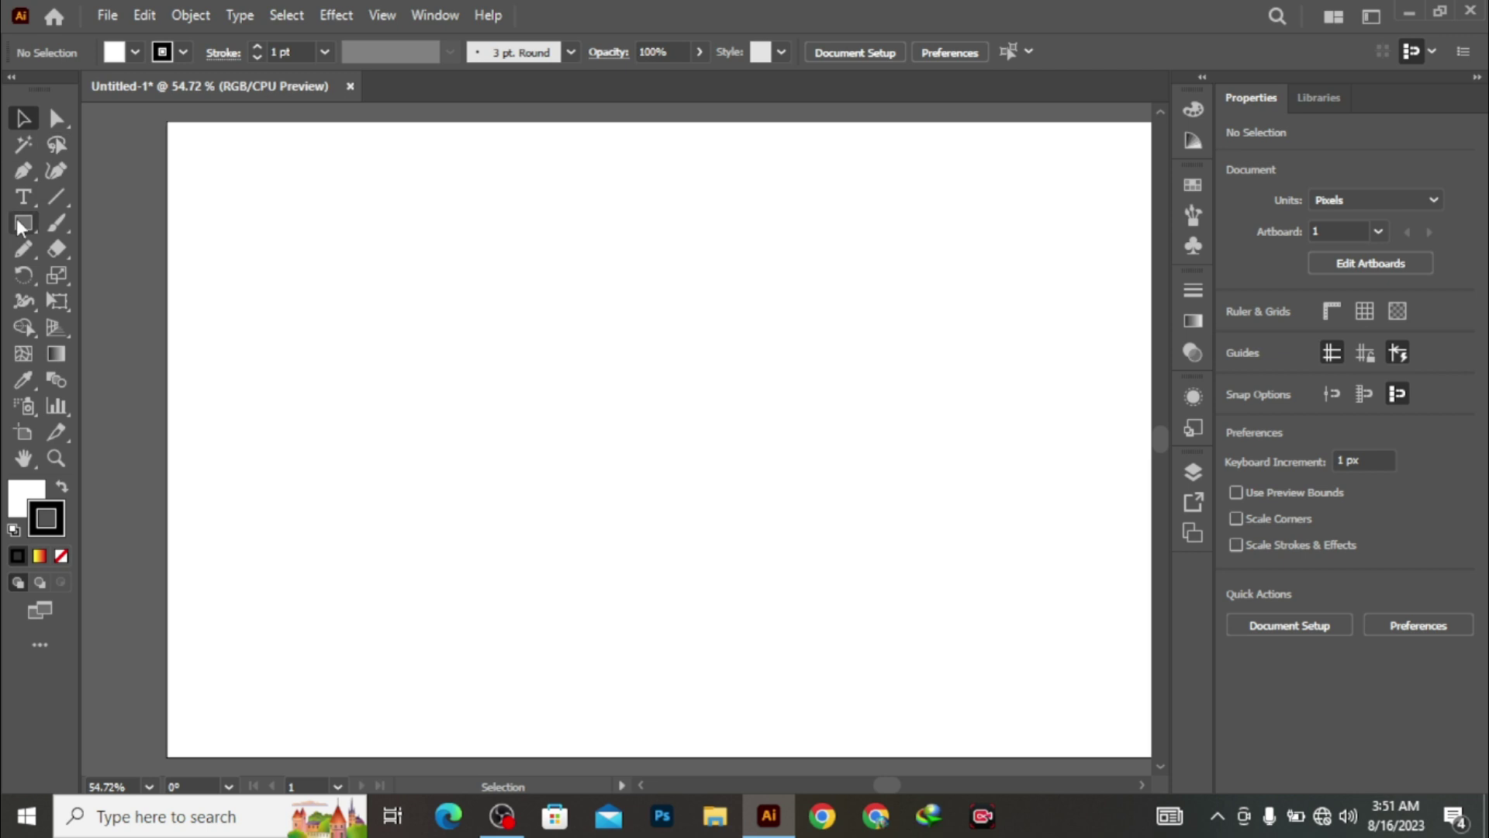
- Draw a rectangle about 390 by 85 px near the artboard's upper edge and fully round its upper-left and lower-right corners
{"action": "left_click_drag", "start_coordinate": [456, 219], "coordinate": [782, 290]}
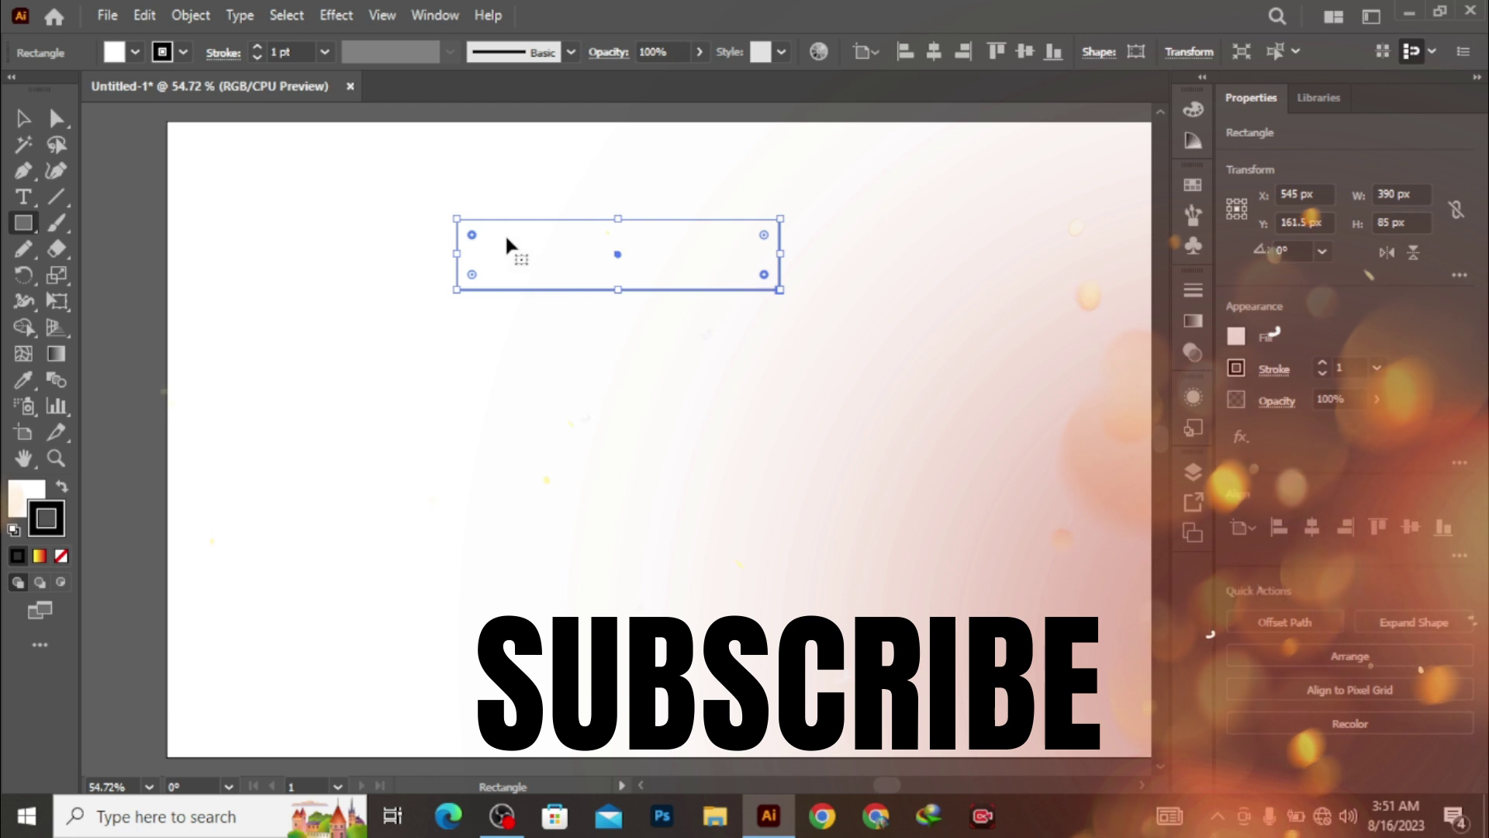
{"action": "left_click_drag", "start_coordinate": [474, 235], "coordinate": [575, 300]}
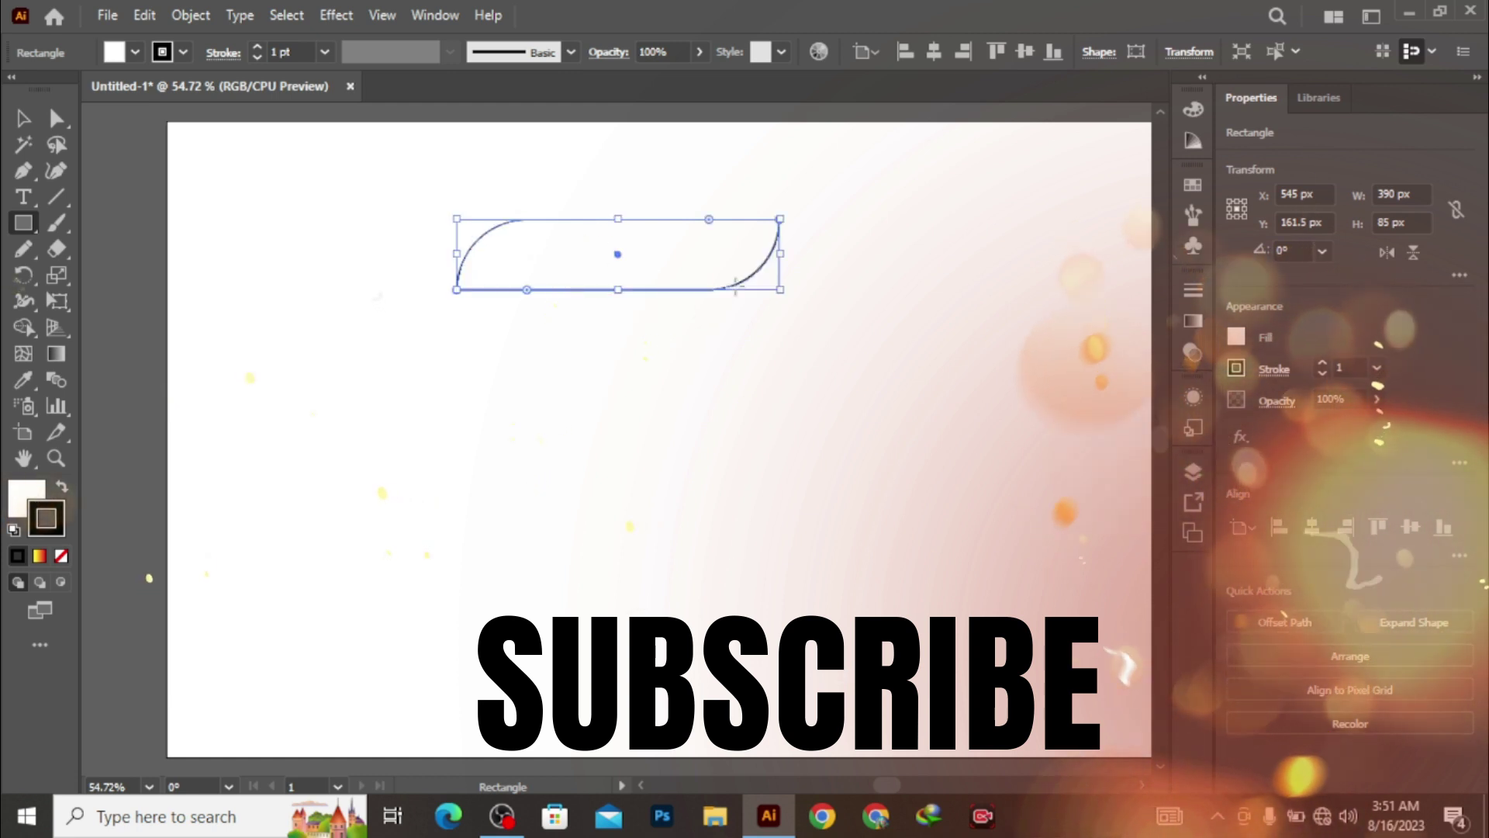
{"action": "left_click", "coordinate": [23, 117]}
{"action": "left_click", "coordinate": [283, 253]}
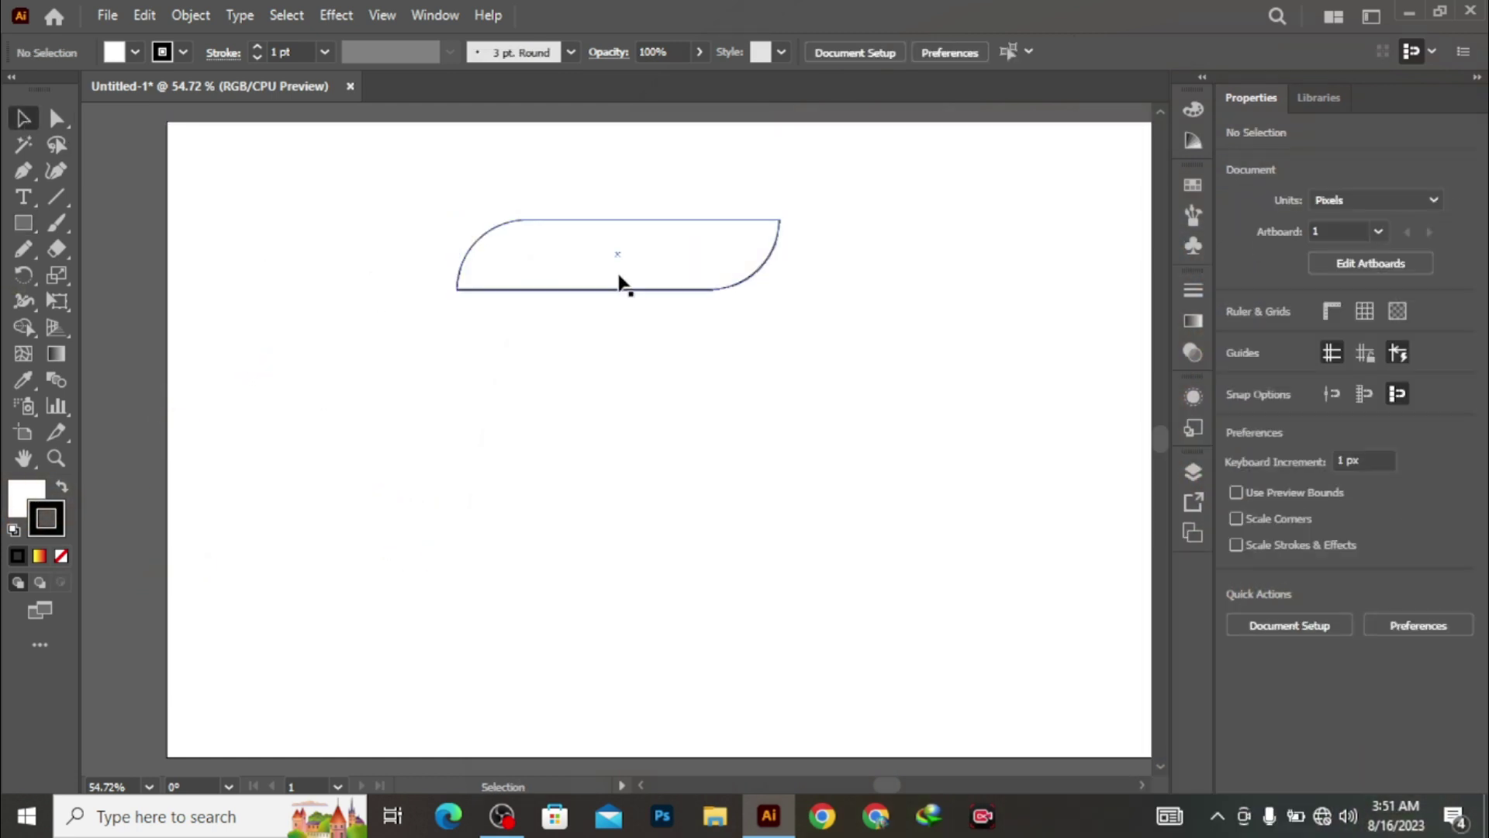
- Fill the rounded shape with the yellow-to-red linear gradient and remove its stroke
{"action": "left_click", "coordinate": [626, 288]}
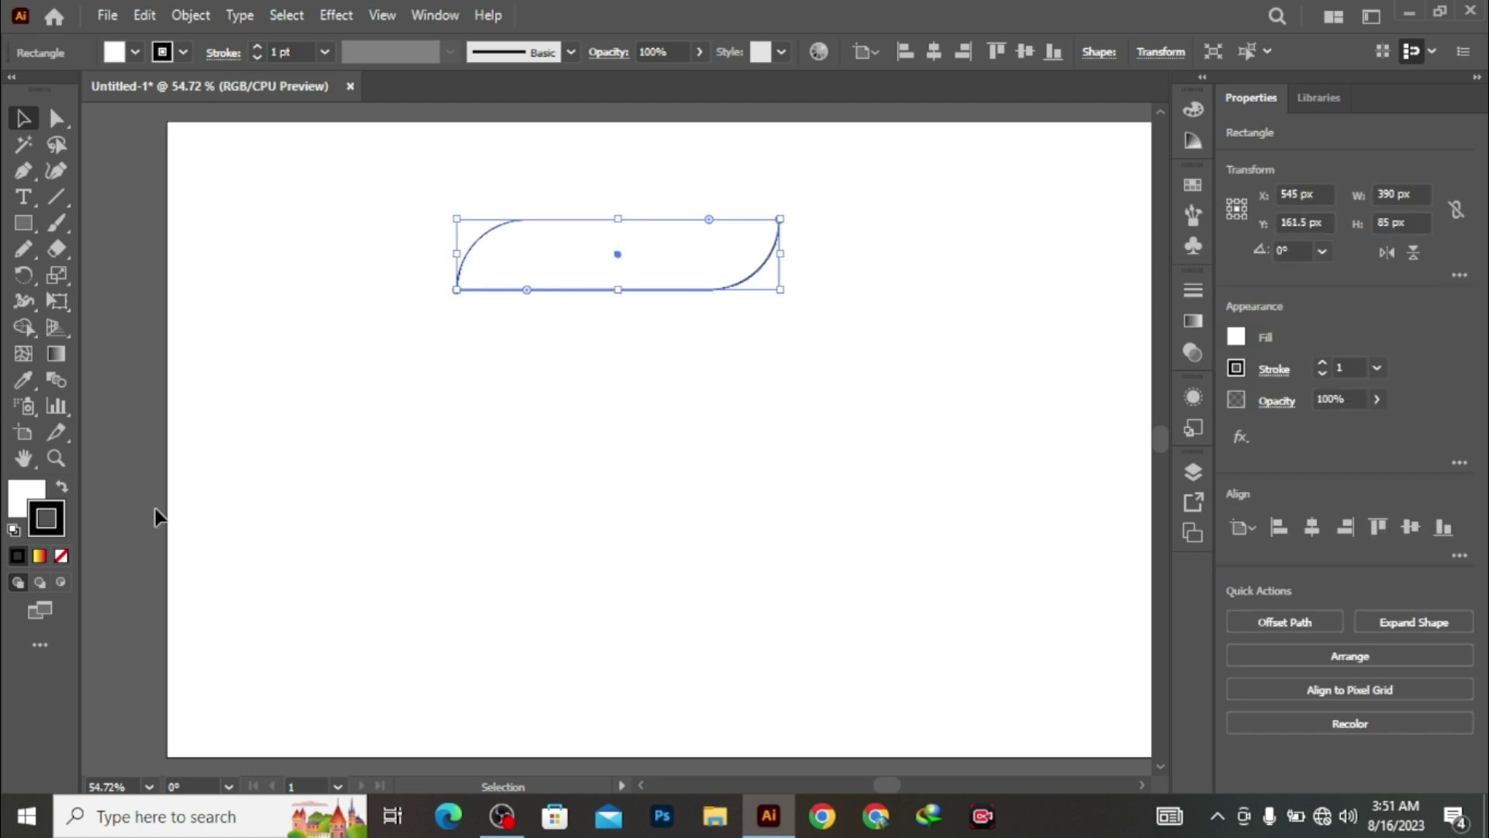
{"action": "left_click", "coordinate": [40, 556]}
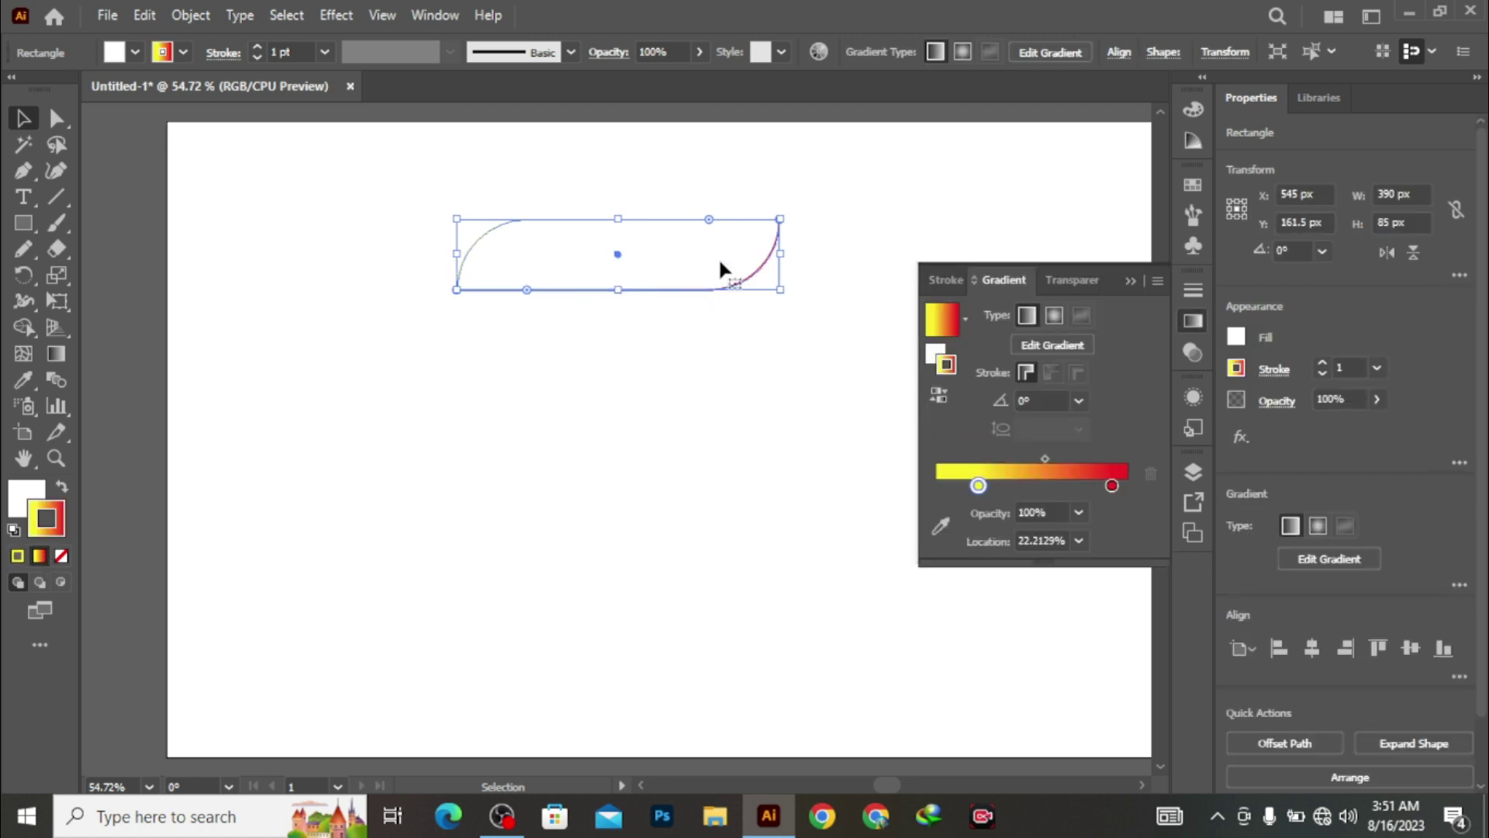
{"action": "left_click", "coordinate": [21, 508]}
{"action": "left_click", "coordinate": [39, 556]}
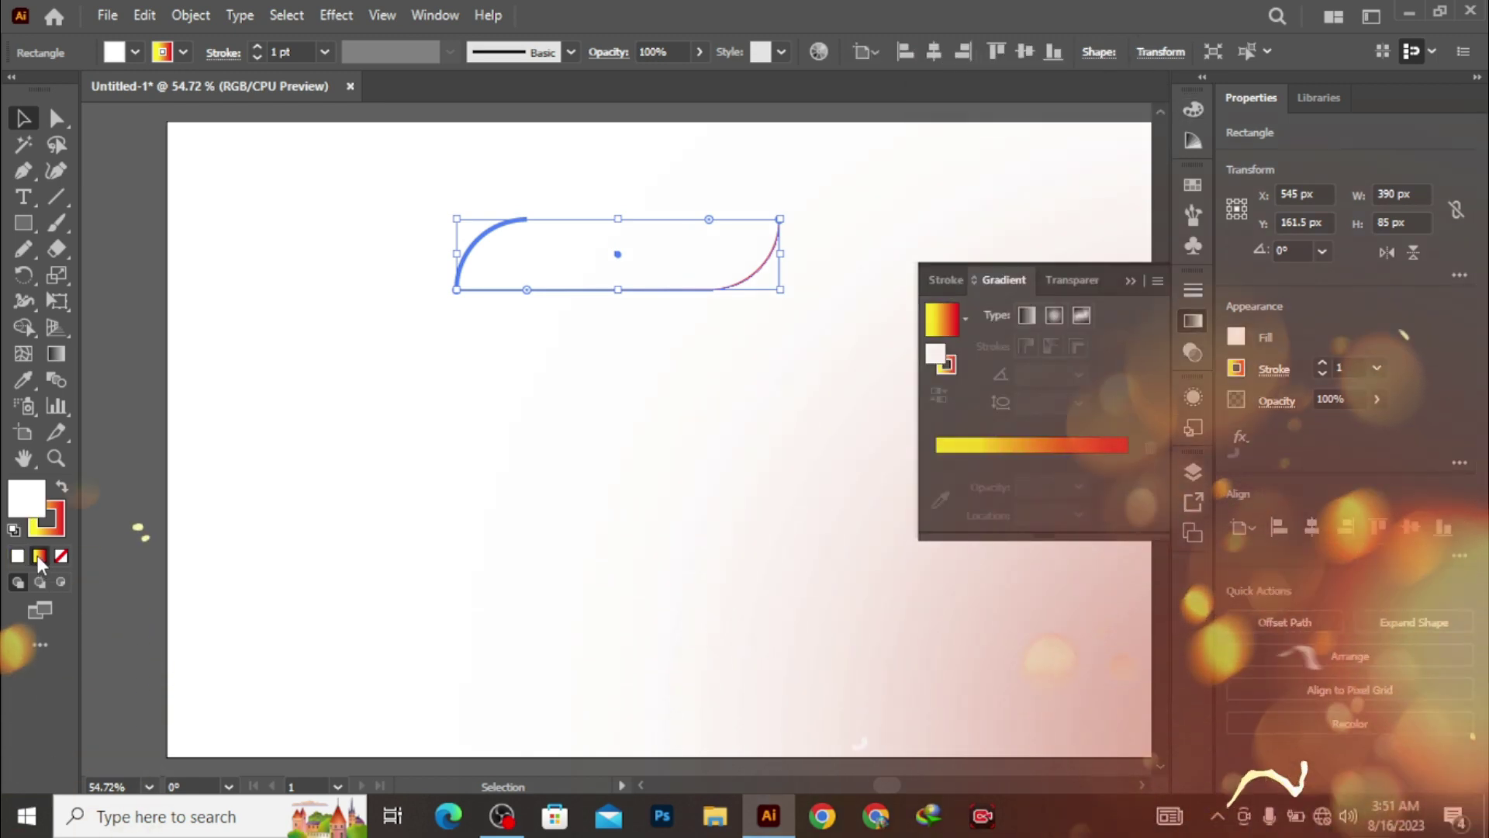
{"action": "left_click", "coordinate": [62, 524]}
{"action": "key", "text": "slash"}
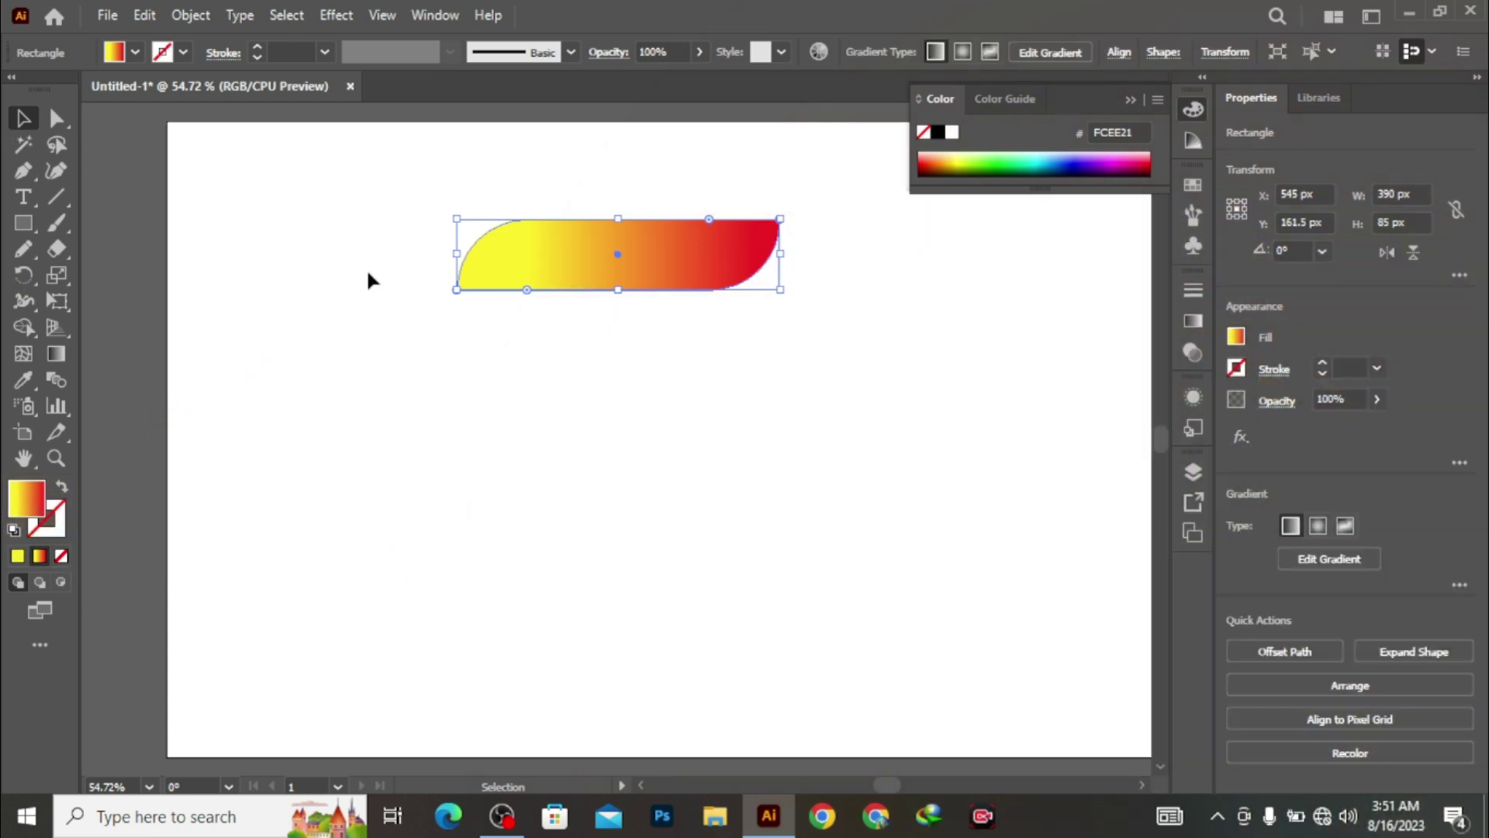
{"action": "left_click", "coordinate": [336, 261]}
{"action": "left_click", "coordinate": [608, 273]}
{"action": "left_click", "coordinate": [295, 273]}
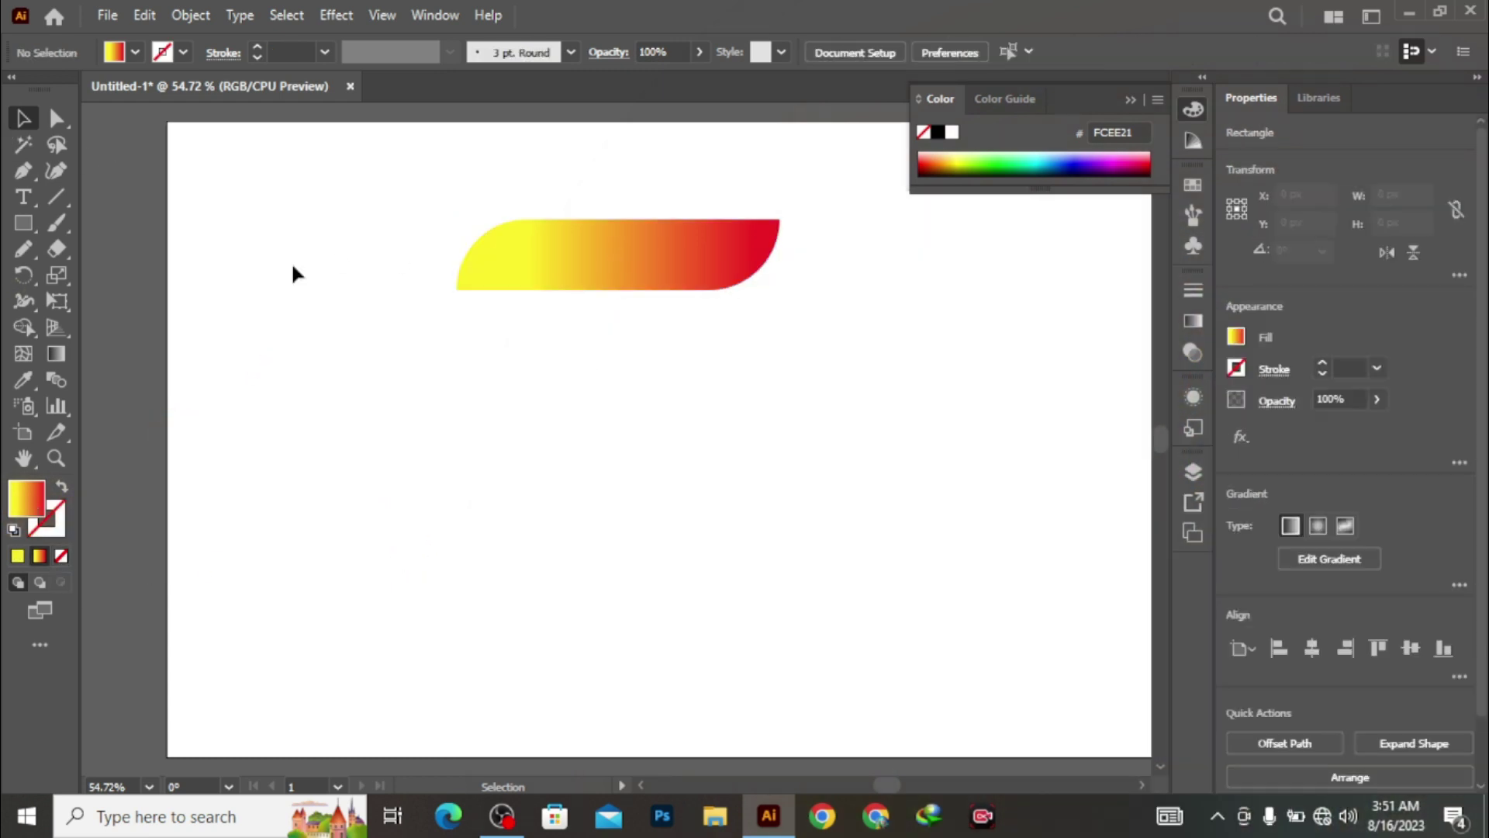
- Draw a closed Pen path from the shape's lower-left corner, curving through its upper-right corner and closing well below the shape
{"action": "left_click", "coordinate": [24, 171]}
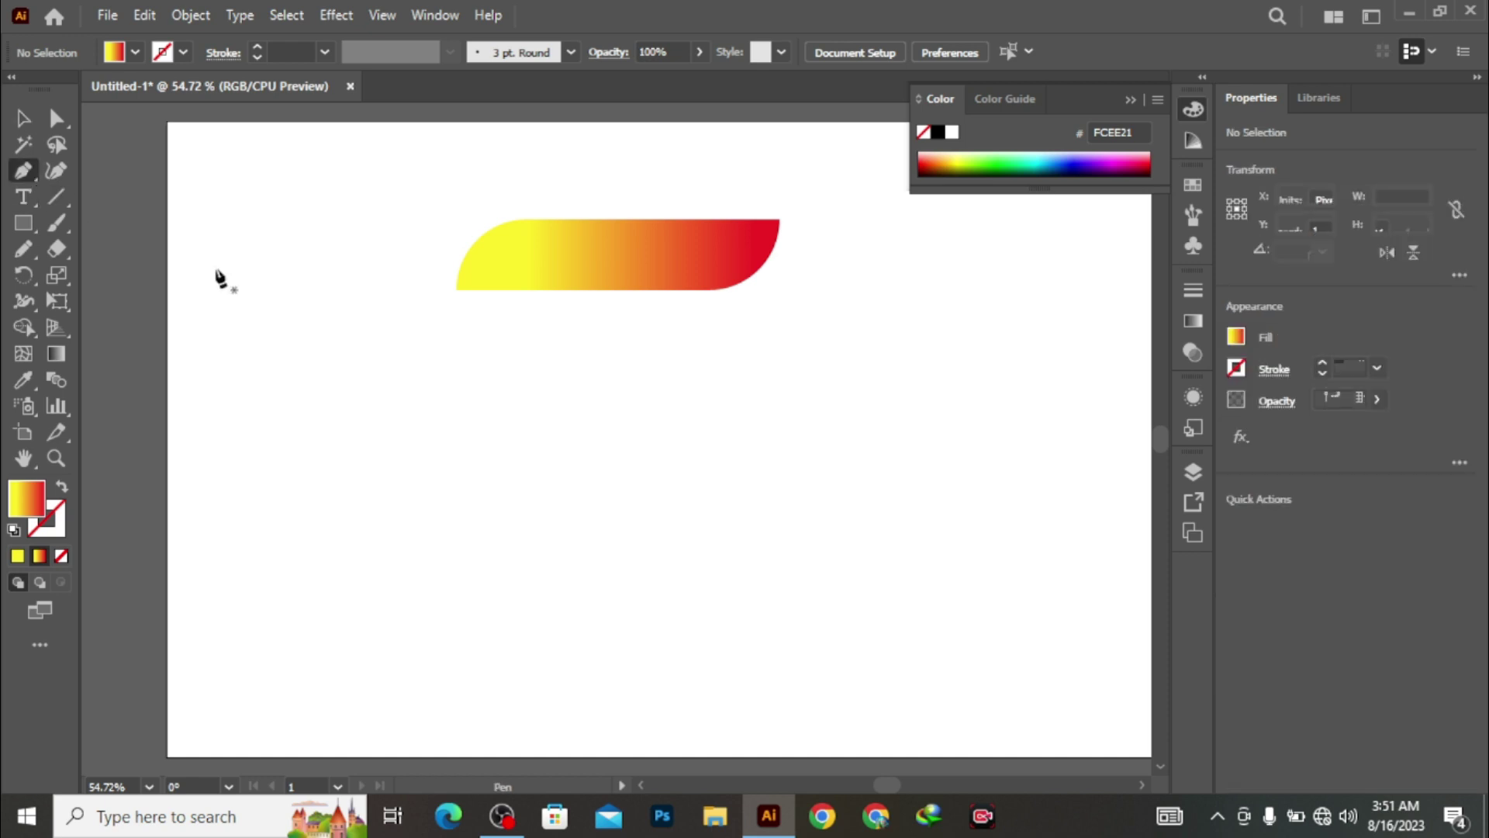
{"action": "left_click", "coordinate": [457, 291]}
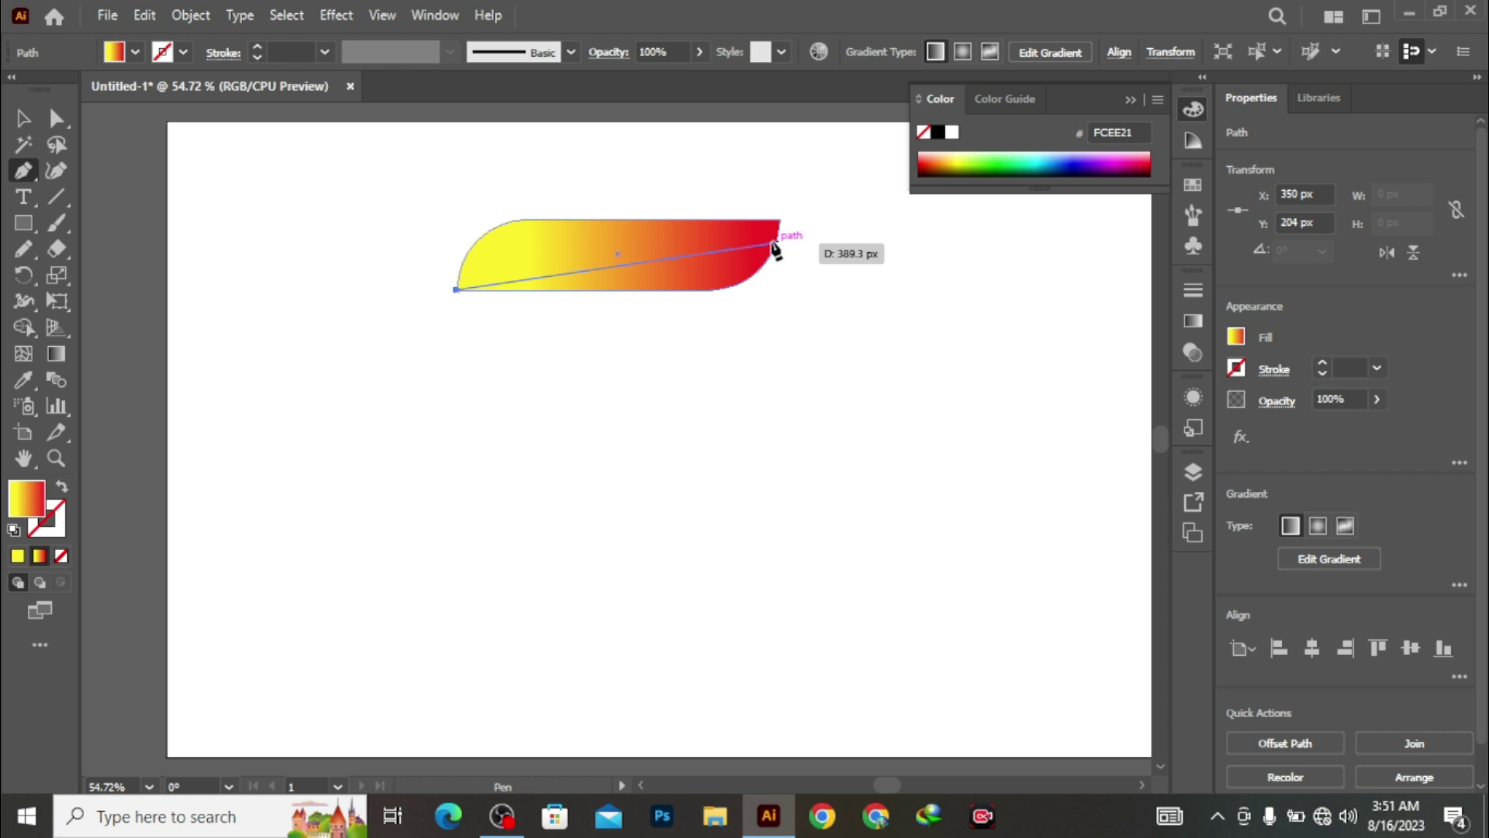
{"action": "left_click_drag", "start_coordinate": [775, 246], "coordinate": [870, 316]}
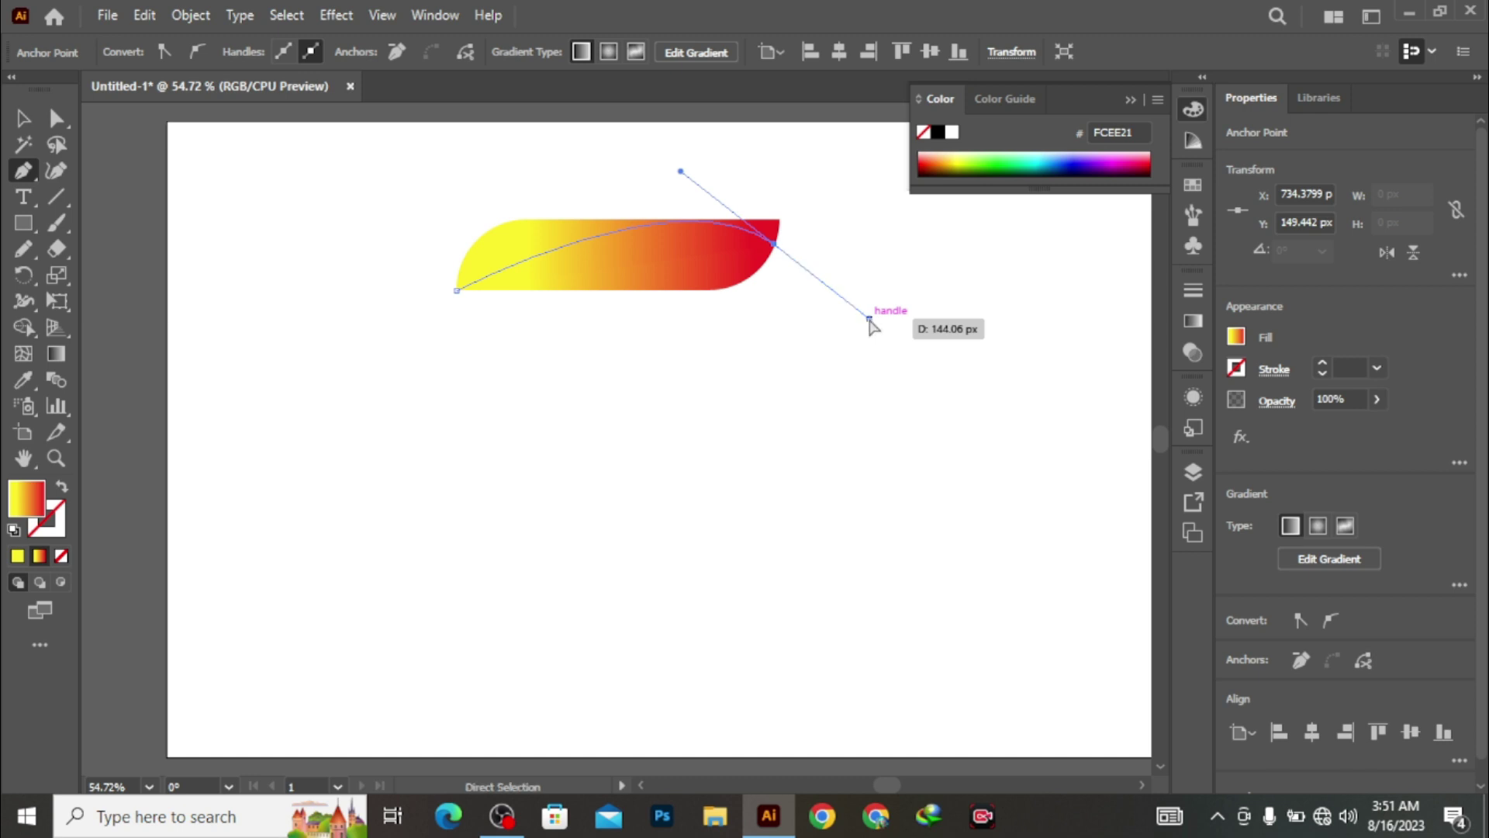
{"action": "key", "text": "ctrl+z"}
{"action": "left_click_drag", "start_coordinate": [780, 221], "coordinate": [959, 225]}
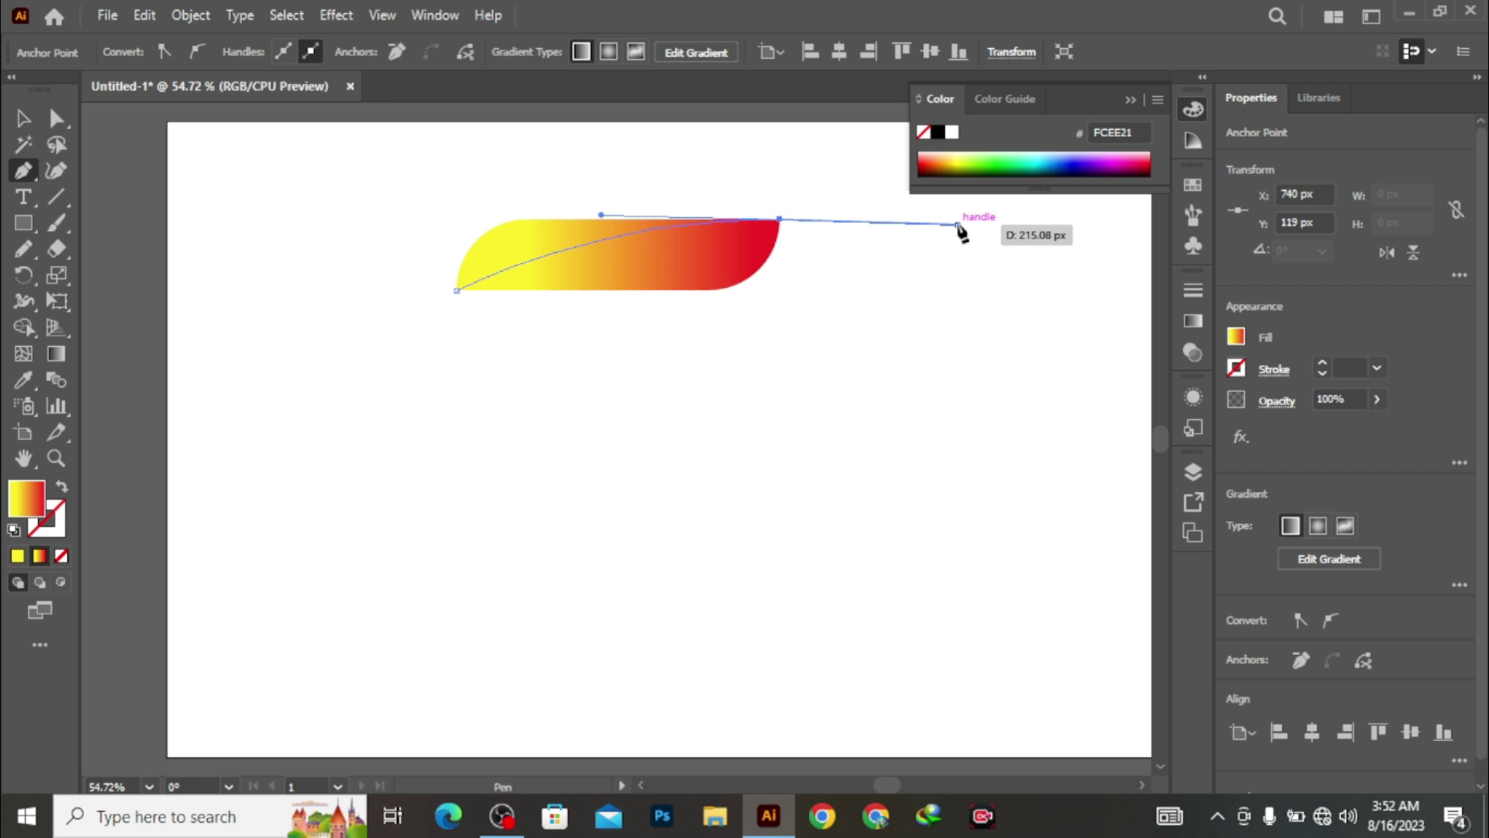
{"action": "left_click", "coordinate": [941, 268]}
{"action": "left_click_drag", "start_coordinate": [650, 489], "coordinate": [495, 421]}
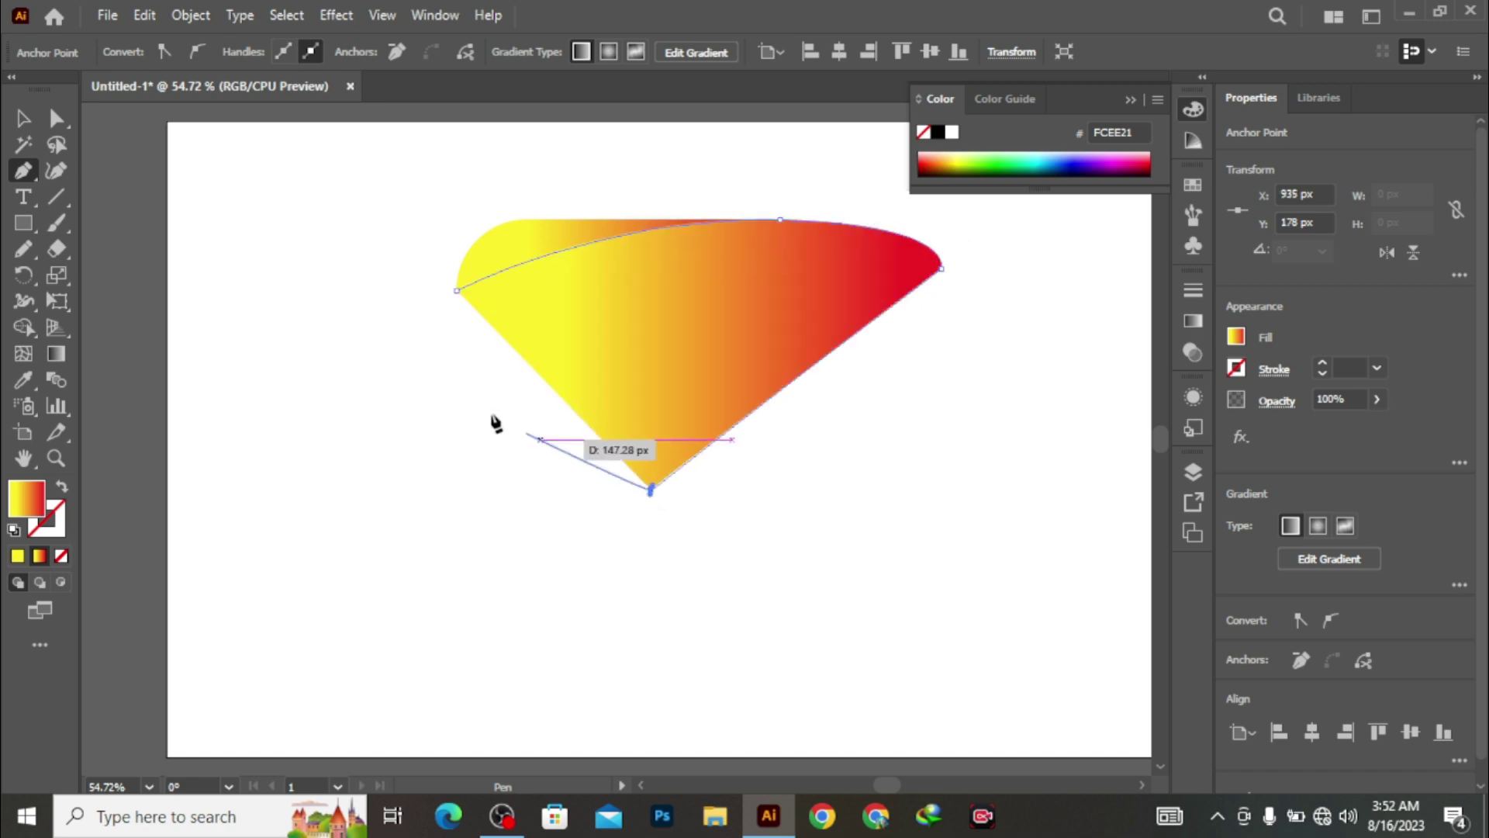
{"action": "left_click", "coordinate": [459, 293]}
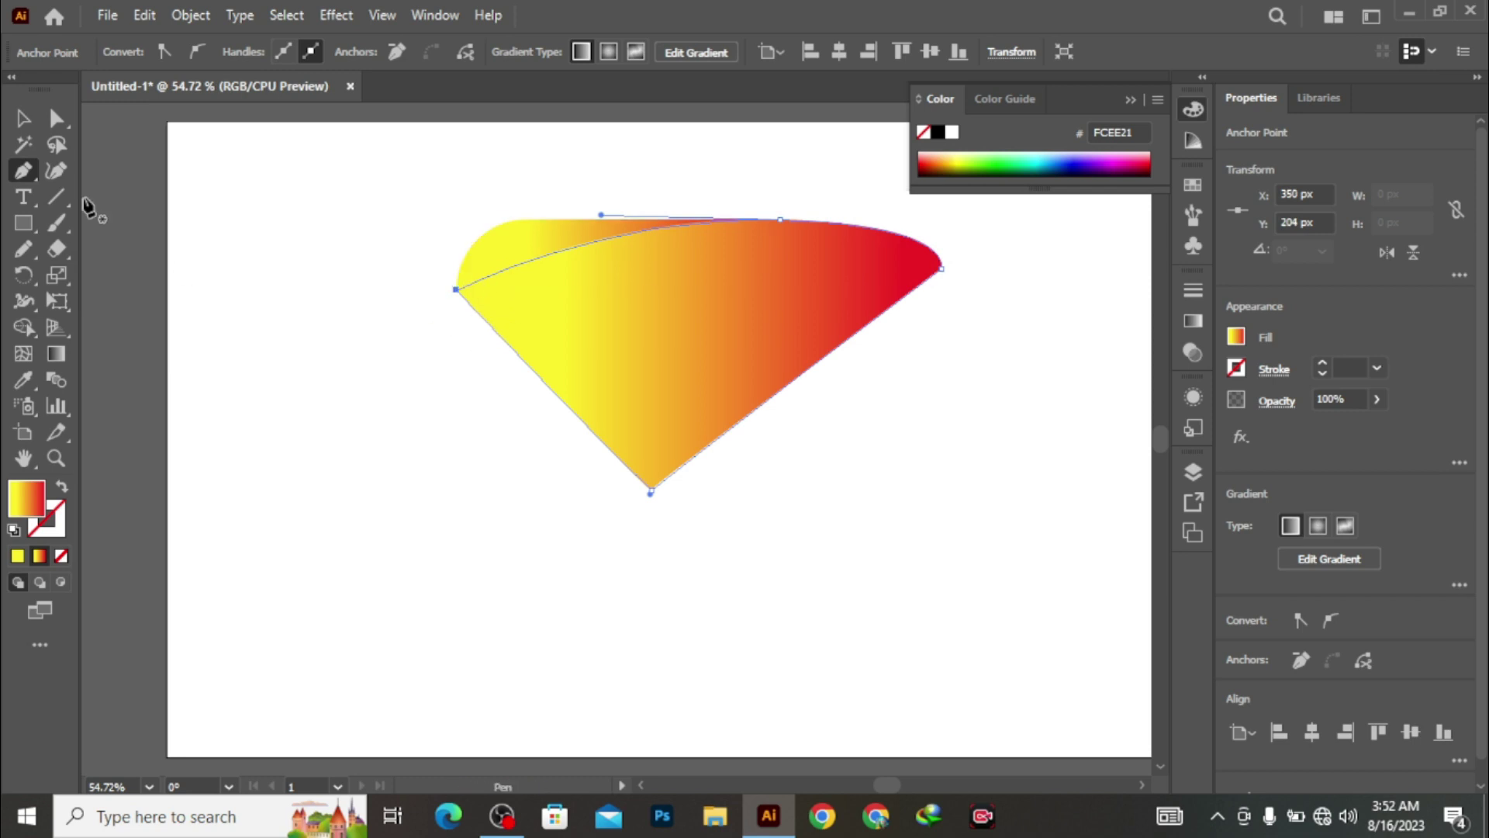
{"action": "left_click", "coordinate": [23, 117]}
{"action": "left_click", "coordinate": [556, 180]}
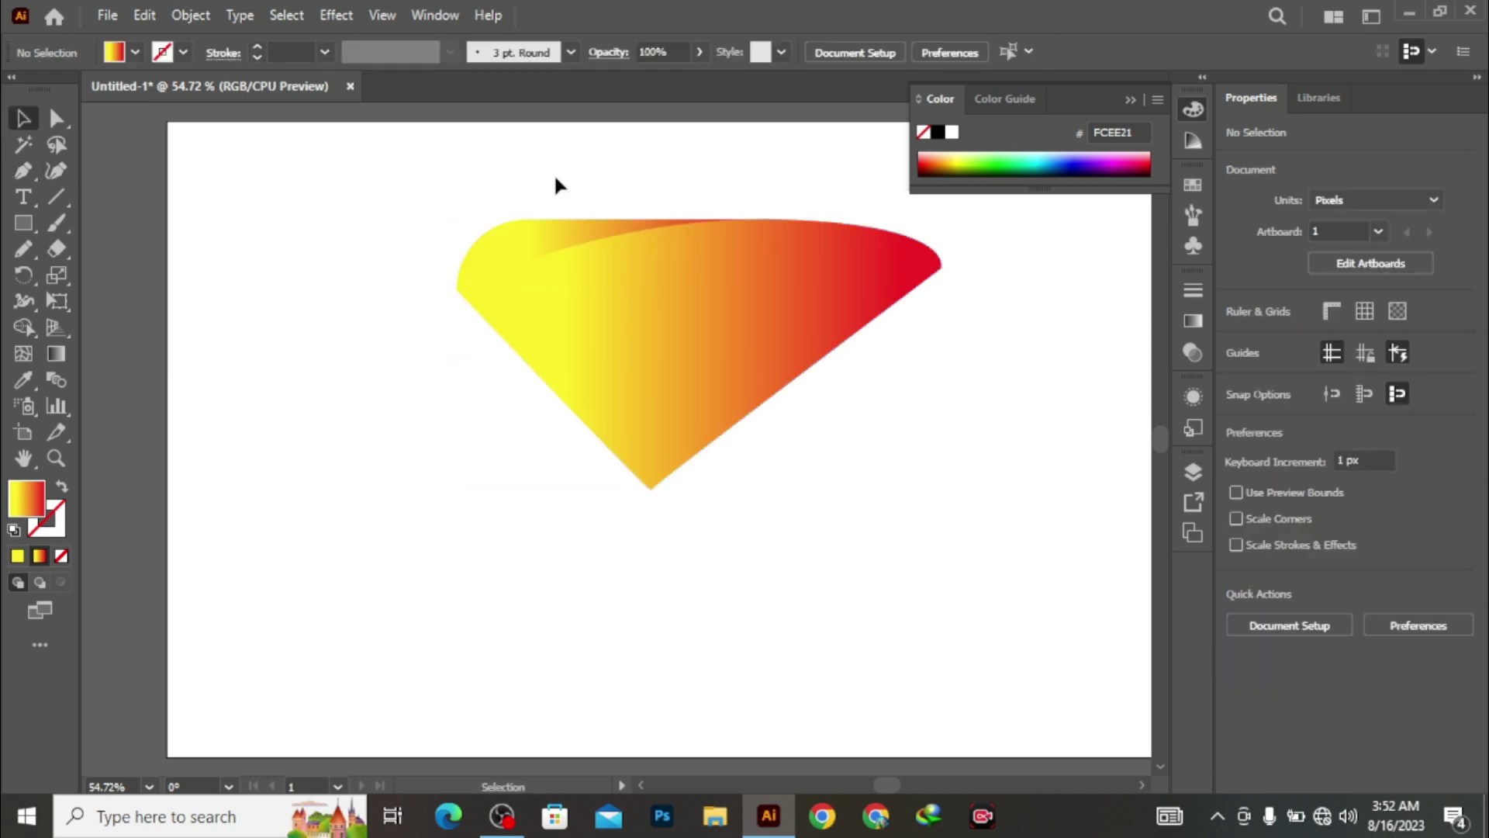
- Select both shapes and remove the pen path's area outside the rounded shape with the Shape Builder
{"action": "left_click_drag", "start_coordinate": [616, 266], "coordinate": [616, 267]}
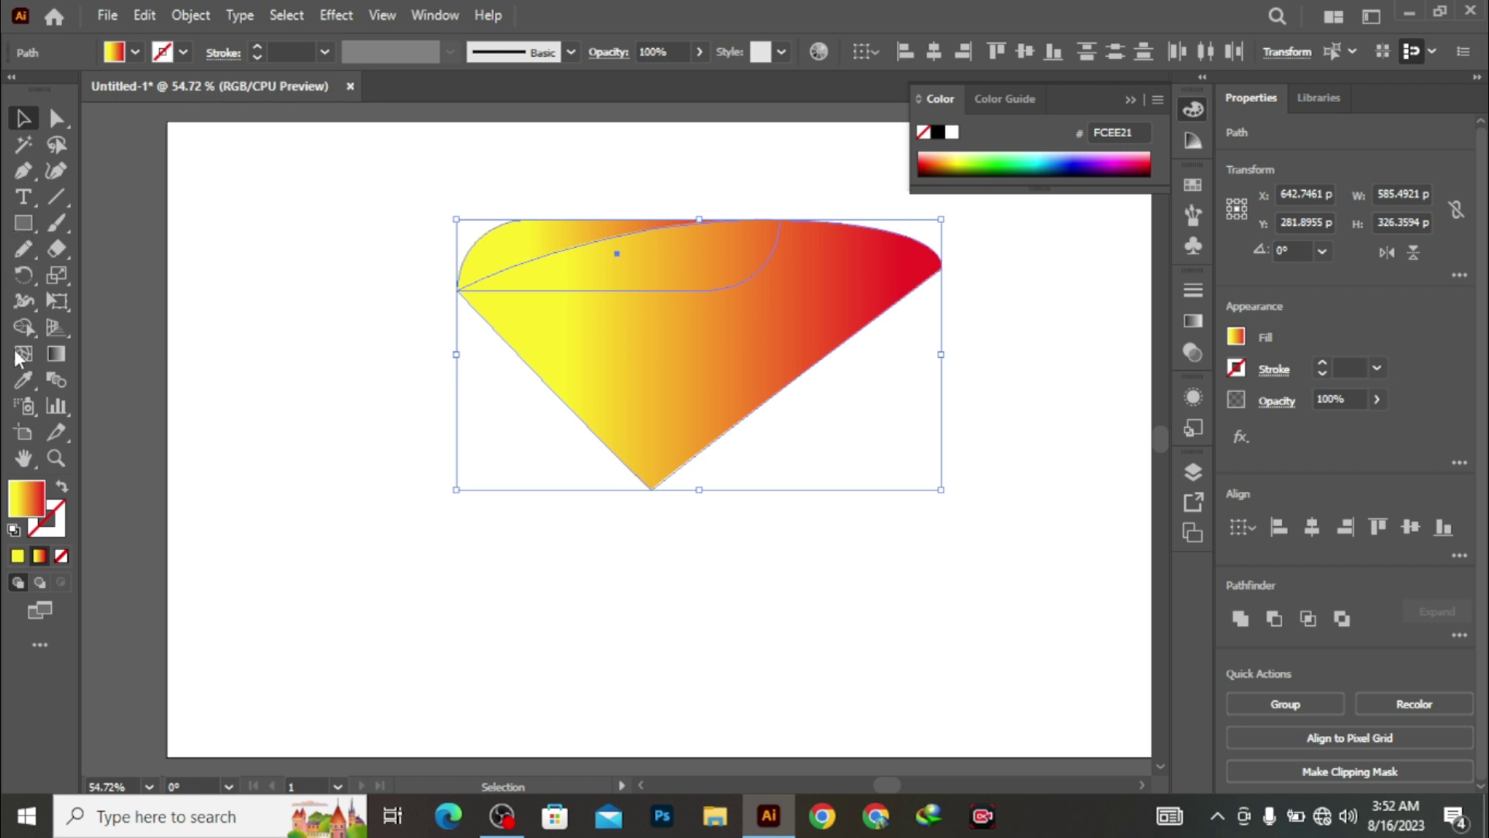
{"action": "left_click", "coordinate": [23, 326]}
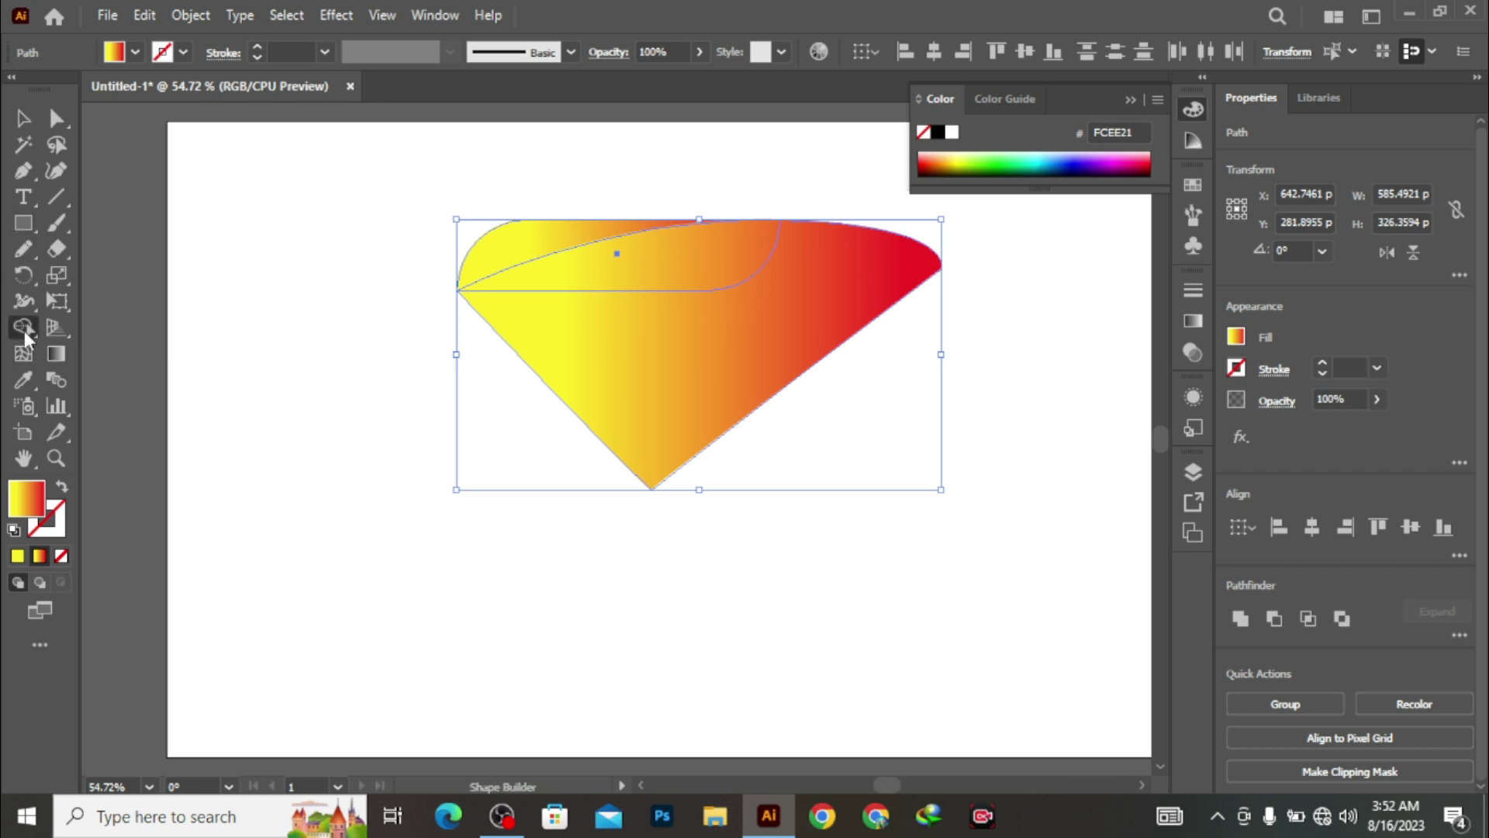
{"action": "left_click", "coordinate": [672, 413], "text": "alt"}
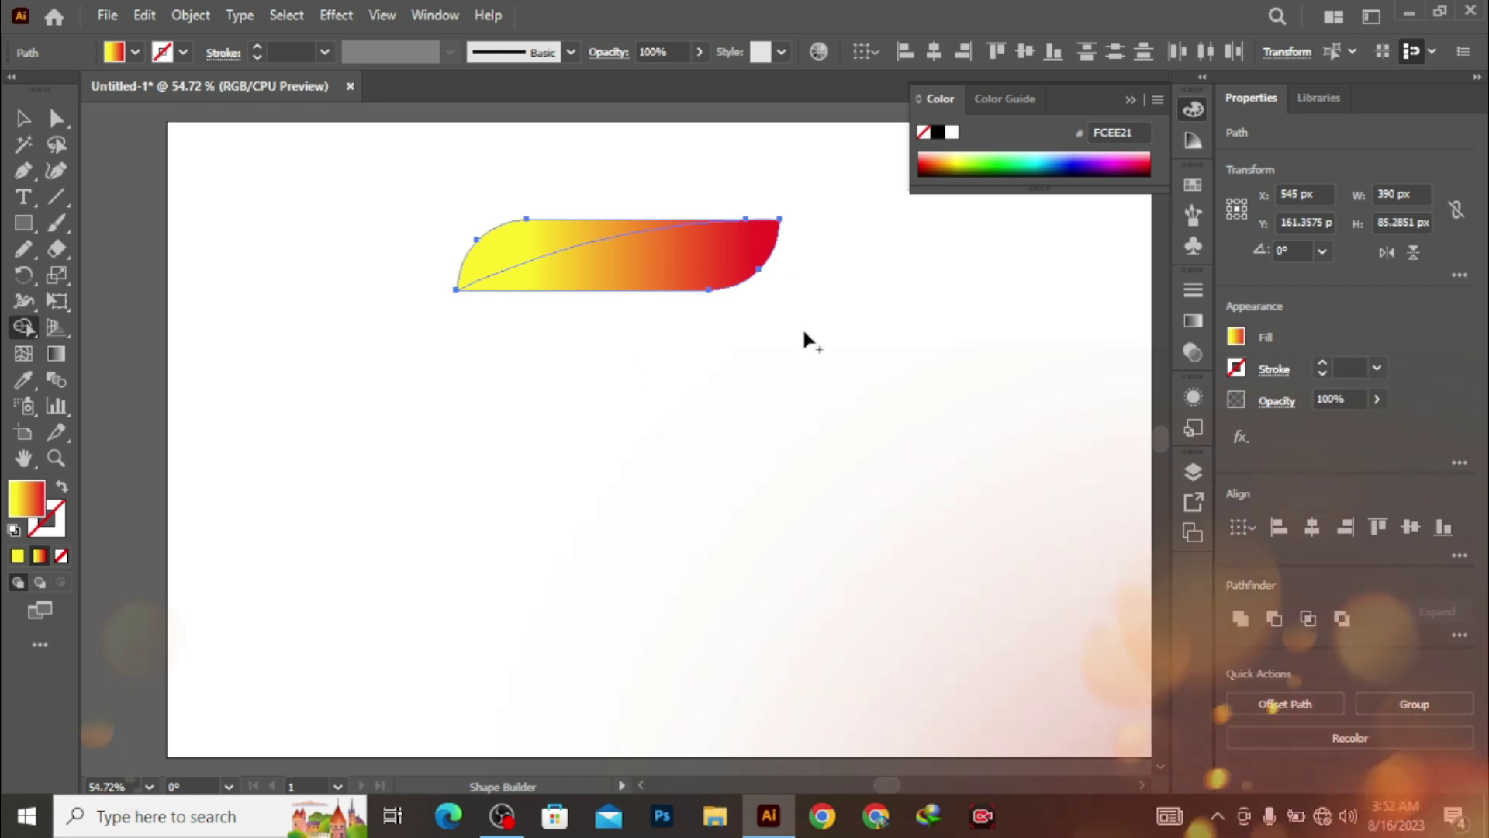
{"action": "key", "text": "v"}
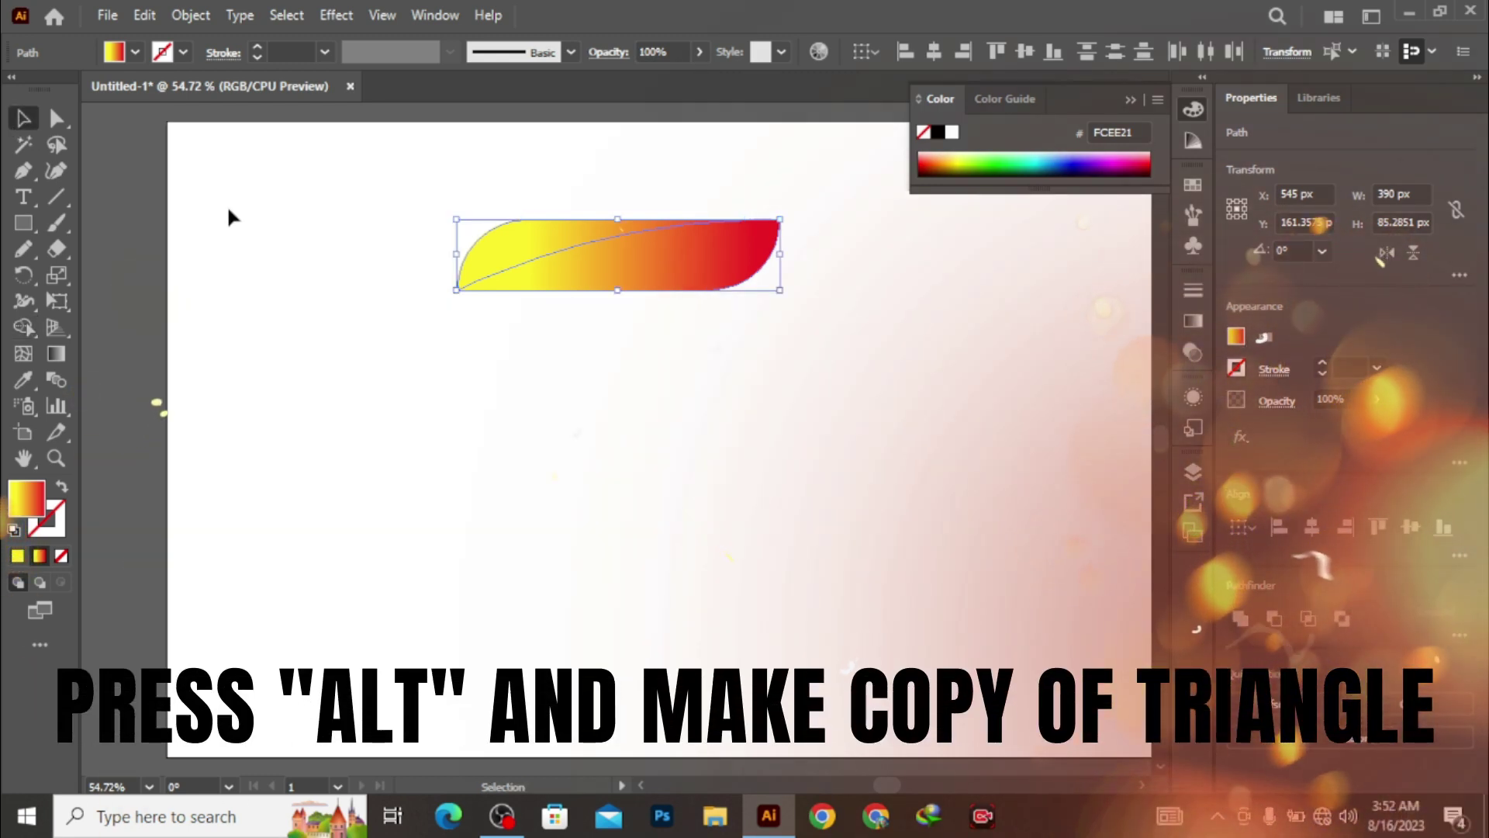
- Redirect the lower piece's gradient diagonally, from yellow at the upper right to red at the lower left, and adjust its color stops
{"action": "left_click", "coordinate": [656, 295]}
{"action": "left_click", "coordinate": [656, 293]}
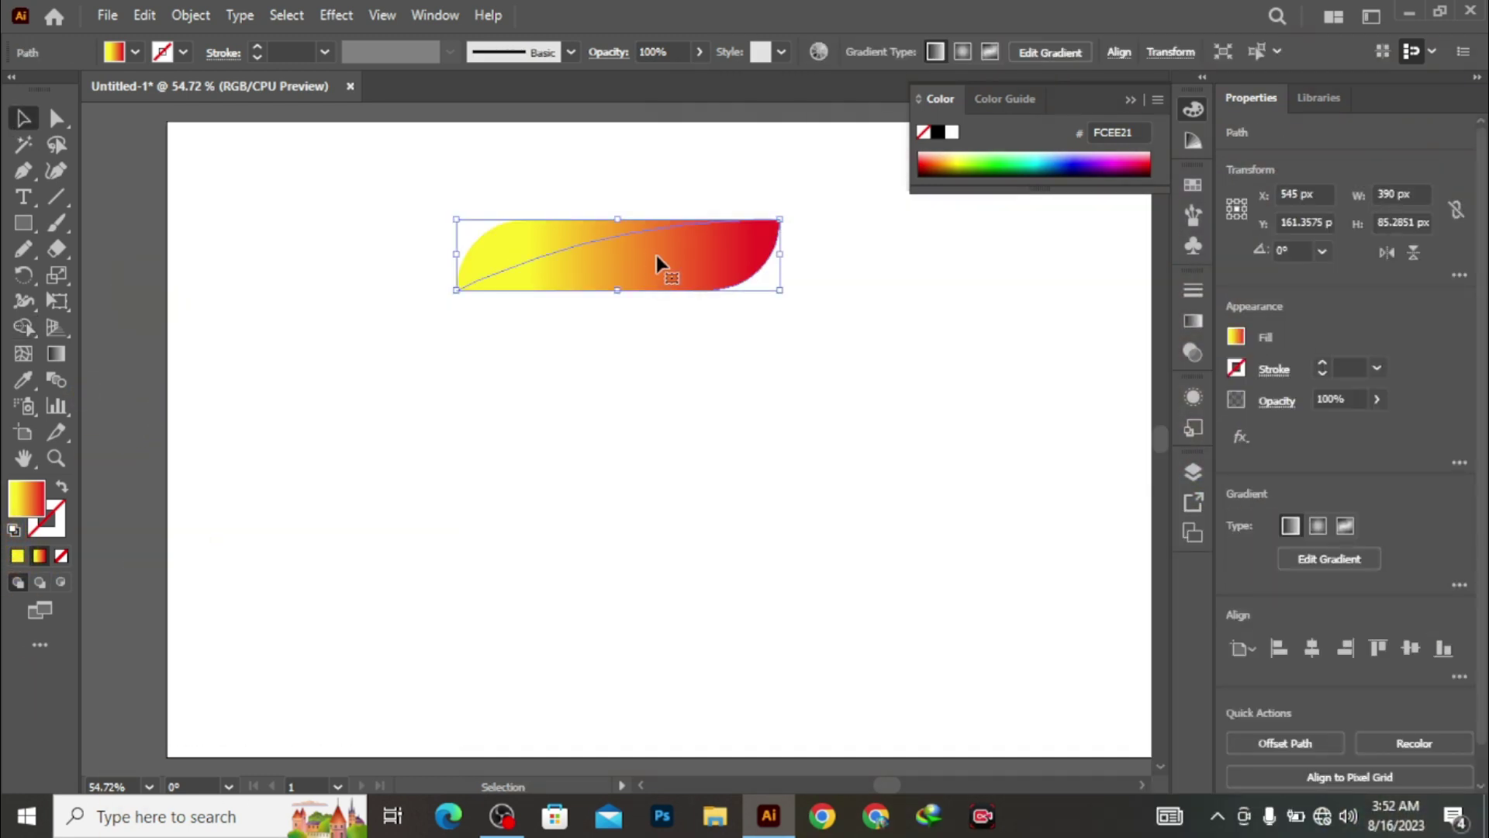
{"action": "key", "text": "g"}
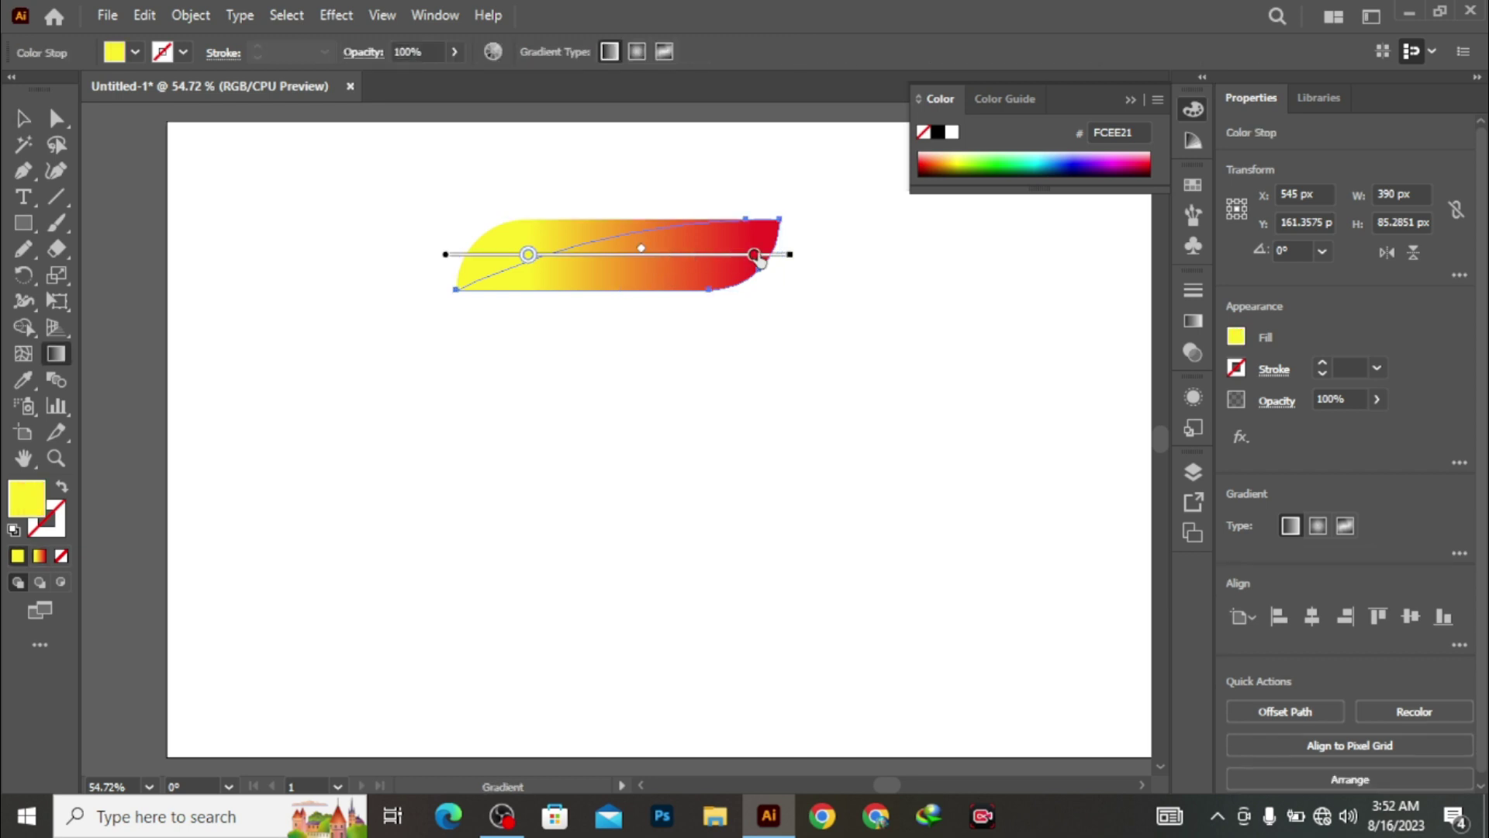
{"action": "left_click_drag", "start_coordinate": [760, 211], "coordinate": [549, 388]}
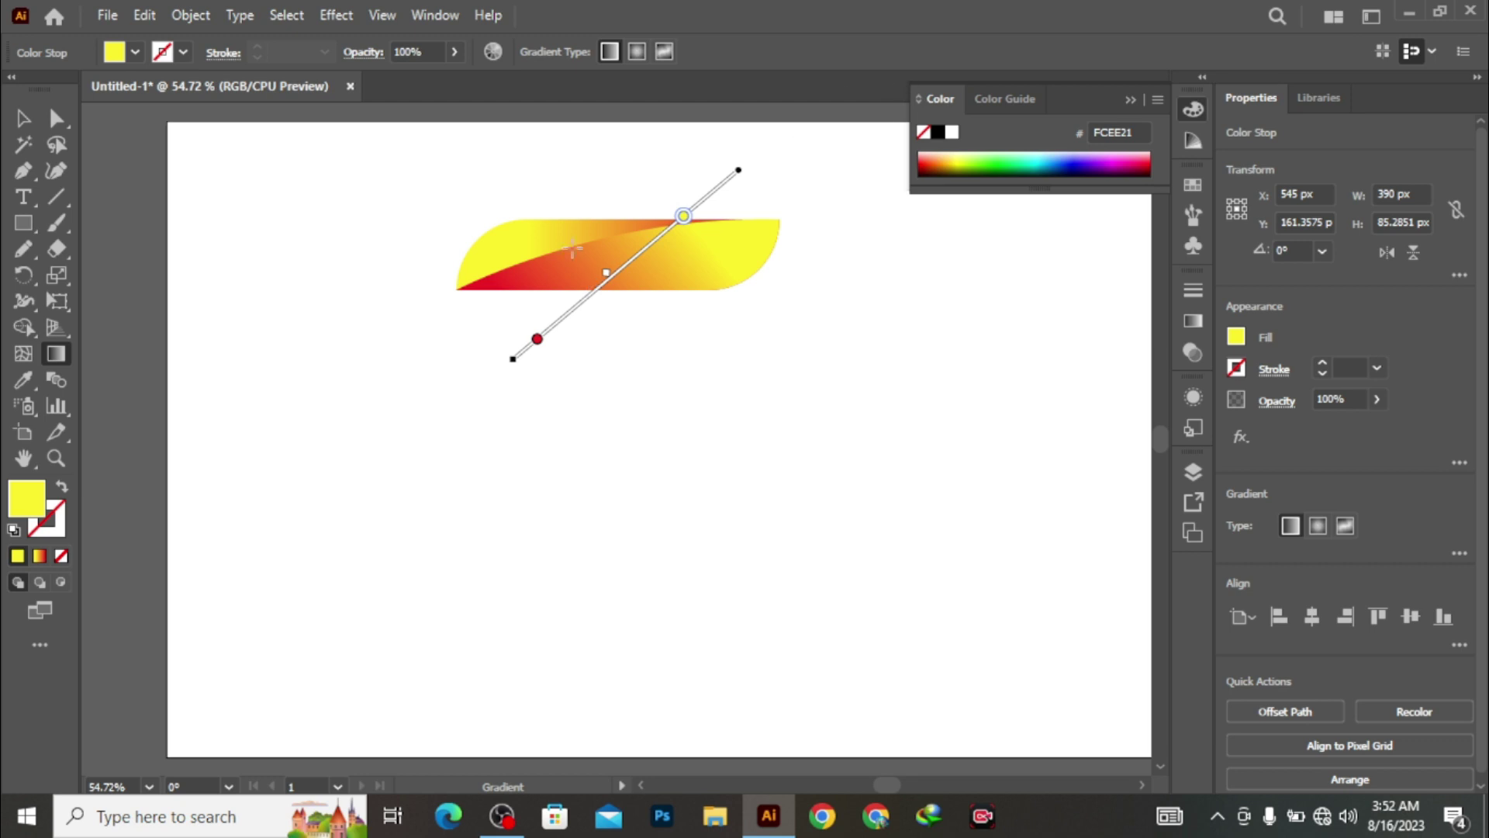
{"action": "left_click_drag", "start_coordinate": [535, 347], "coordinate": [520, 353]}
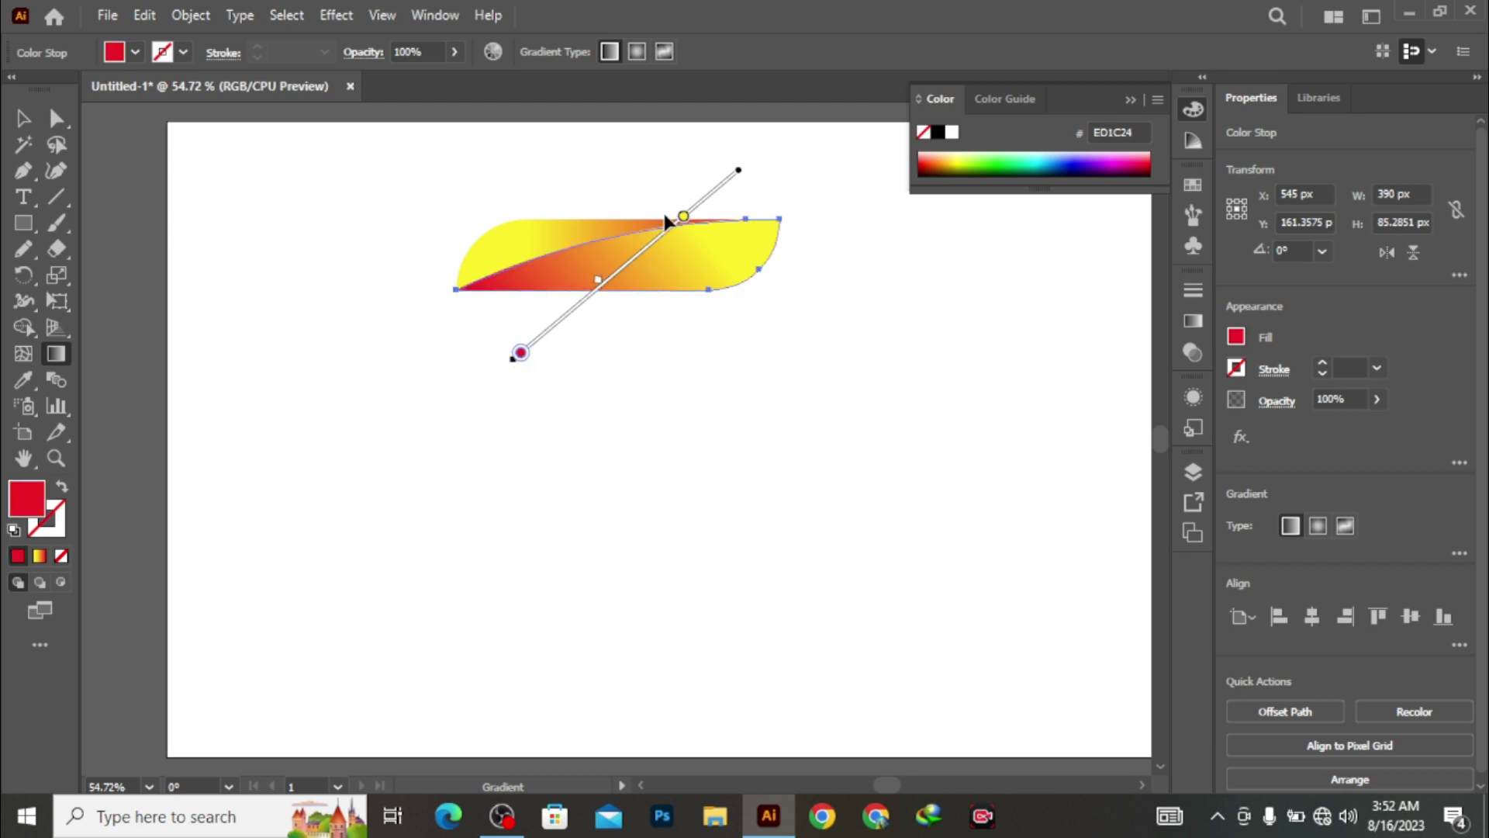
{"action": "mouse_move", "coordinate": [686, 230]}
{"action": "left_mouse_down"}
{"action": "mouse_move", "coordinate": [653, 258]}
{"action": "mouse_move", "coordinate": [687, 212]}
{"action": "left_mouse_up"}
{"action": "left_click_drag", "start_coordinate": [521, 355], "coordinate": [532, 343]}
- Redirect the upper piece's gradient diagonally, from yellow at the lower left to red at the upper right, and bring its color stops closer
{"action": "left_click", "coordinate": [530, 235], "text": "ctrl"}
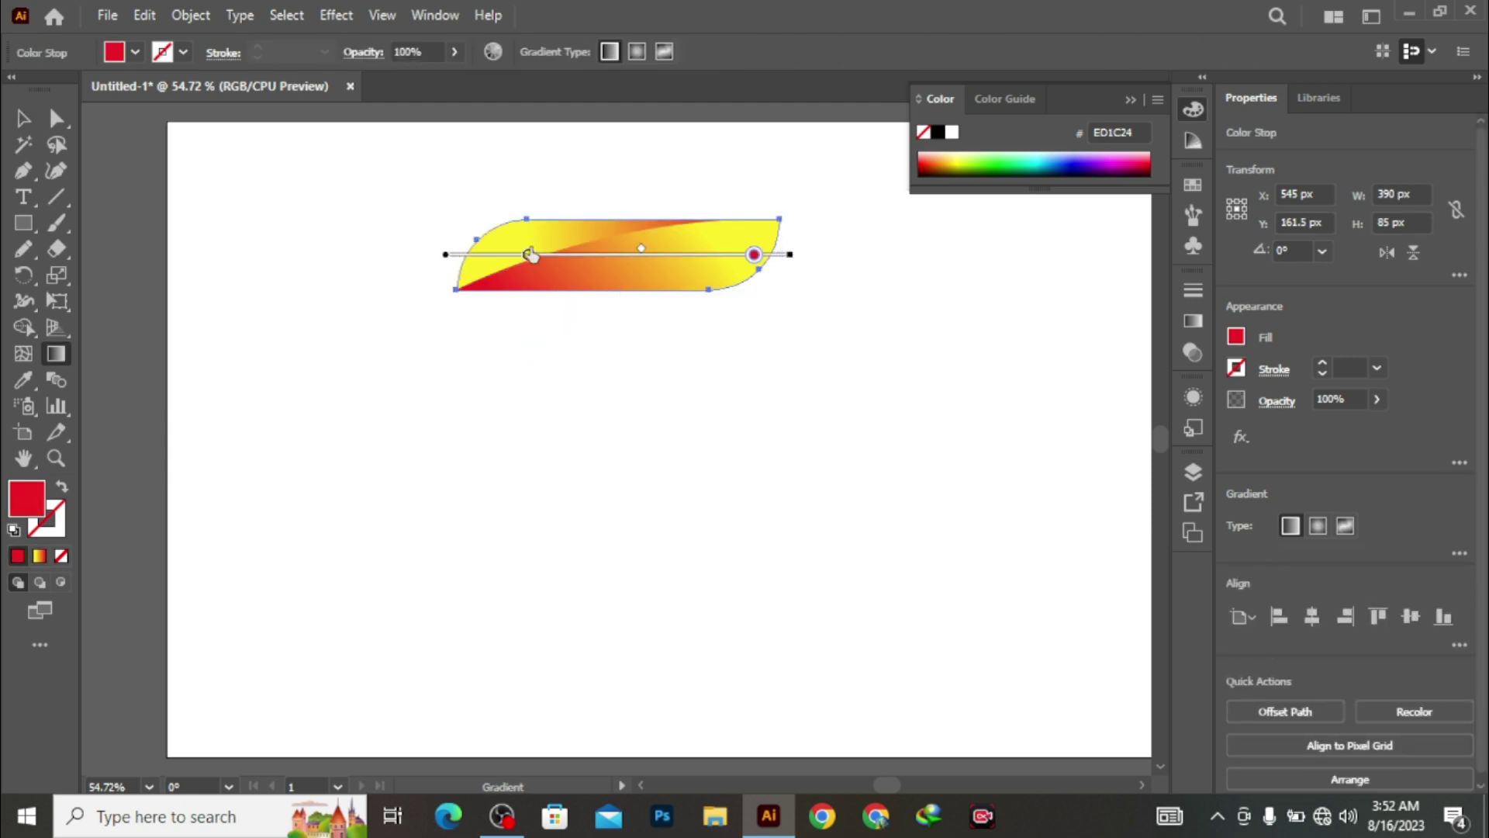
{"action": "left_click_drag", "start_coordinate": [530, 260], "coordinate": [487, 260]}
{"action": "left_click_drag", "start_coordinate": [754, 256], "coordinate": [690, 256]}
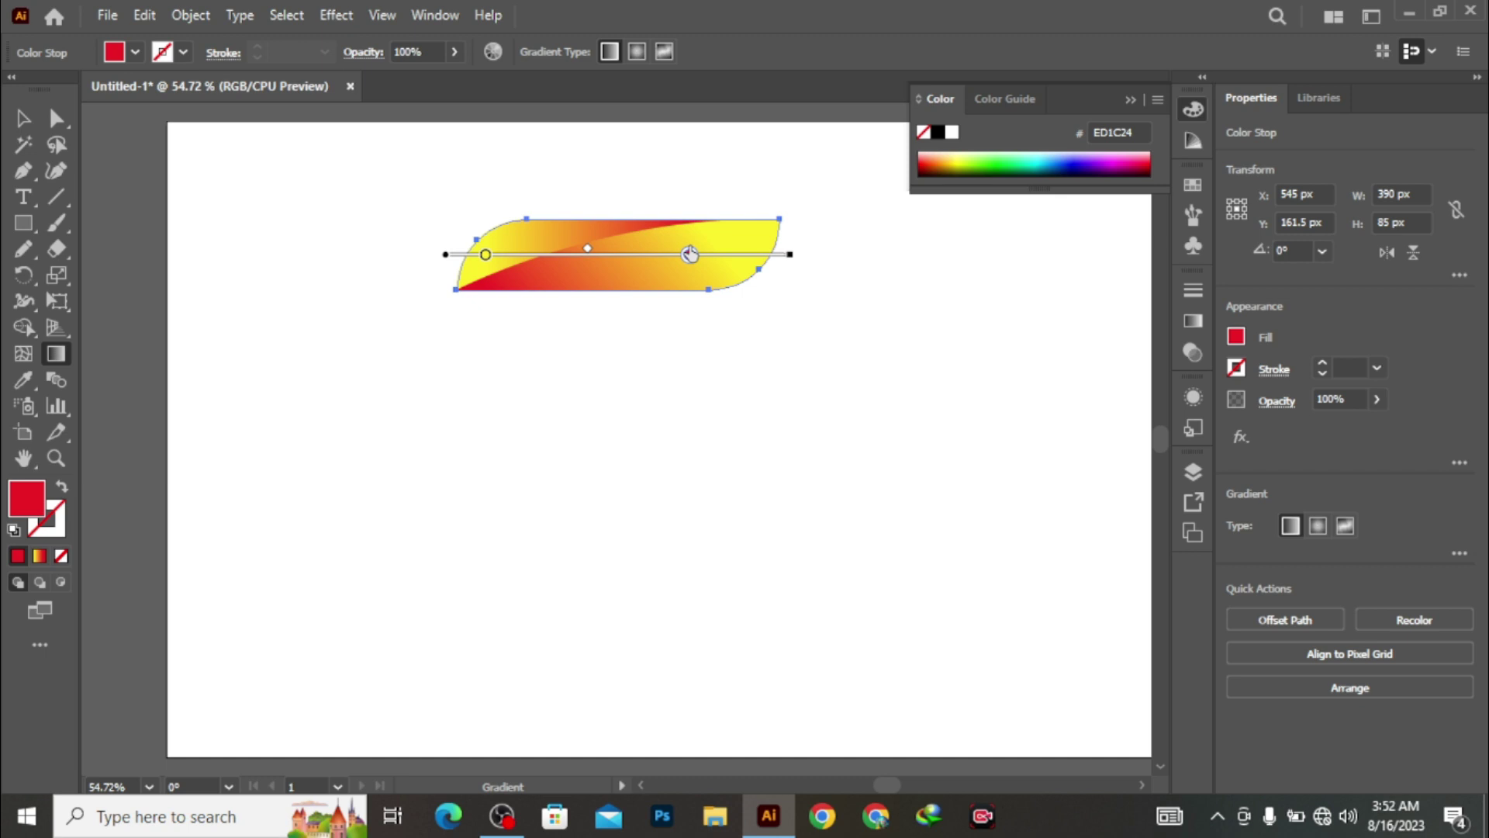
{"action": "left_click_drag", "start_coordinate": [486, 256], "coordinate": [467, 255]}
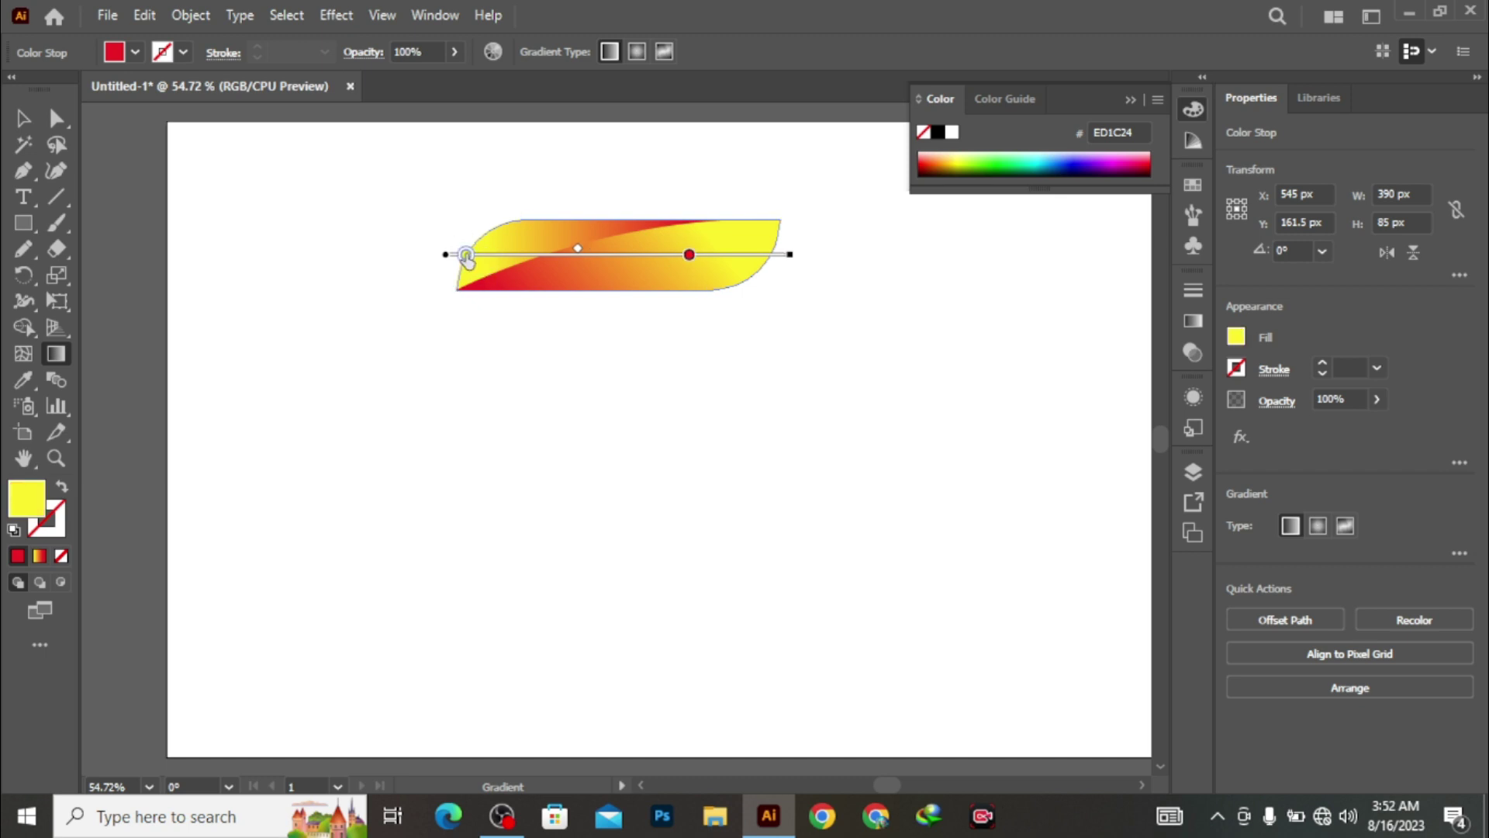
{"action": "left_click_drag", "start_coordinate": [468, 313], "coordinate": [691, 150]}
{"action": "mouse_move", "coordinate": [460, 307]}
{"action": "left_mouse_down"}
{"action": "mouse_move", "coordinate": [671, 186]}
{"action": "mouse_move", "coordinate": [784, 159]}
{"action": "left_mouse_up"}
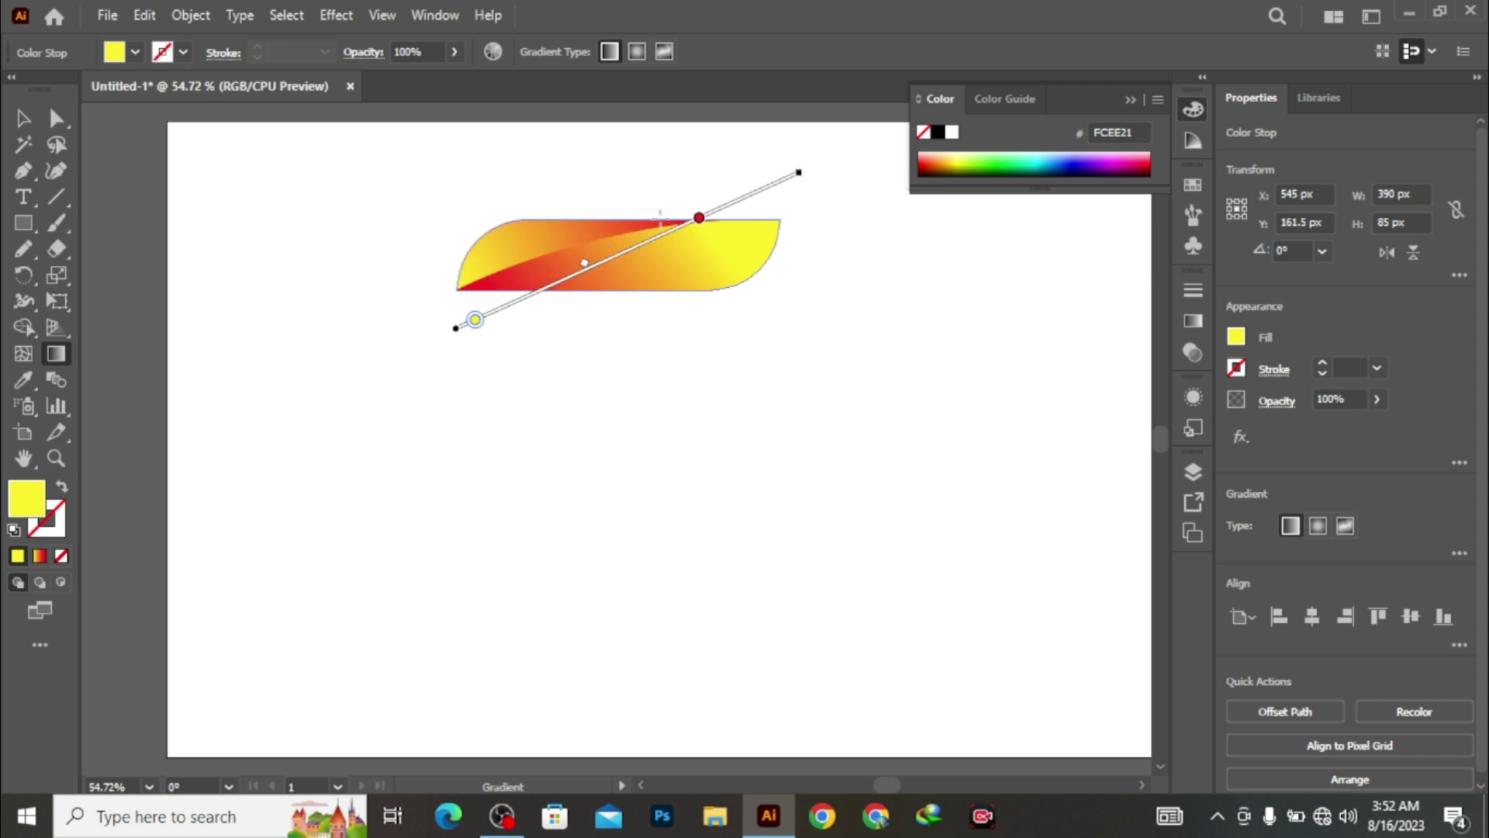
{"action": "left_click_drag", "start_coordinate": [475, 320], "coordinate": [487, 314]}
{"action": "left_click_drag", "start_coordinate": [702, 225], "coordinate": [675, 235]}
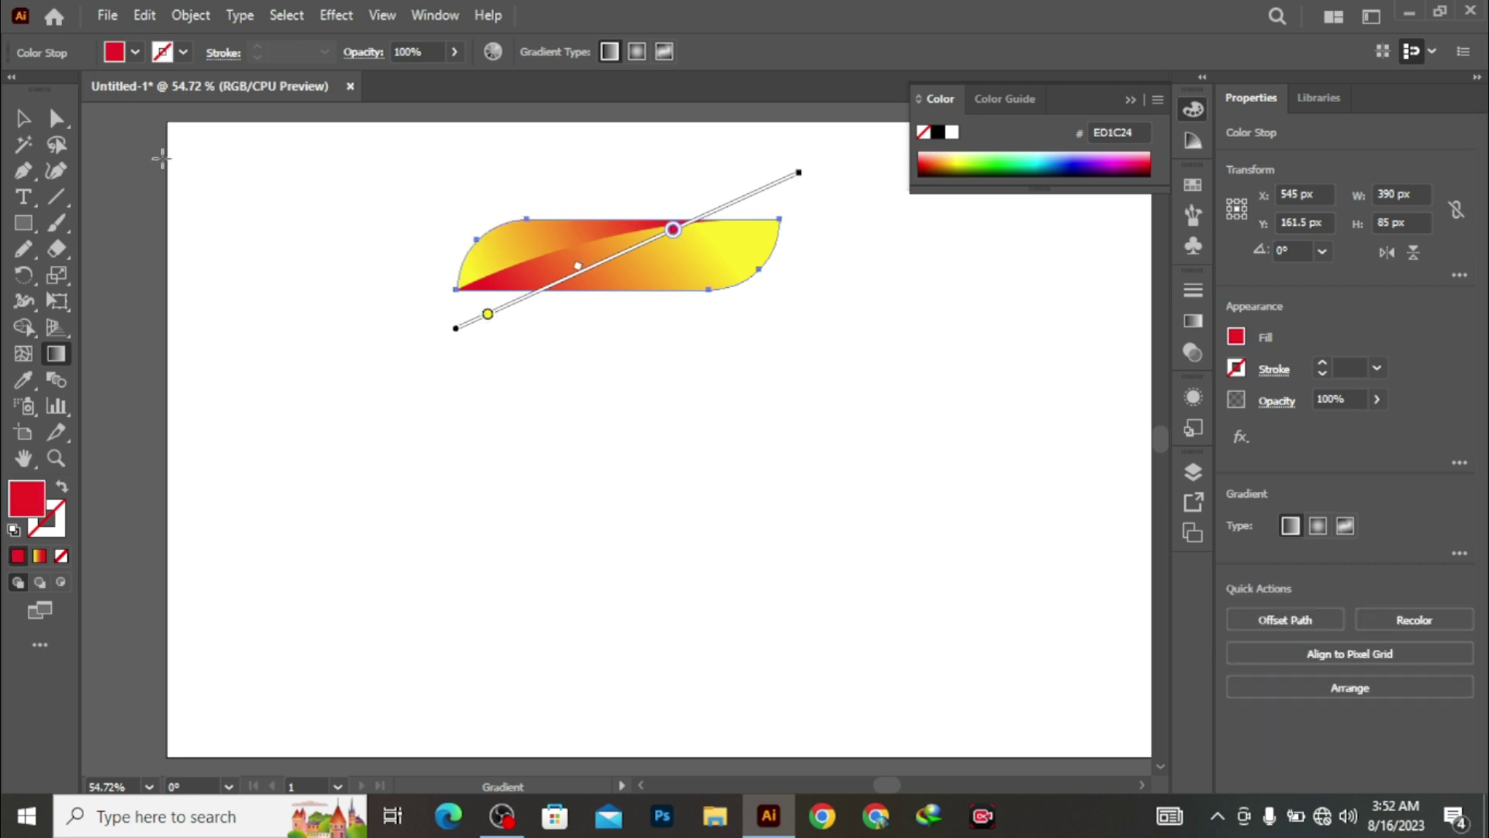
{"action": "left_click", "coordinate": [23, 117]}
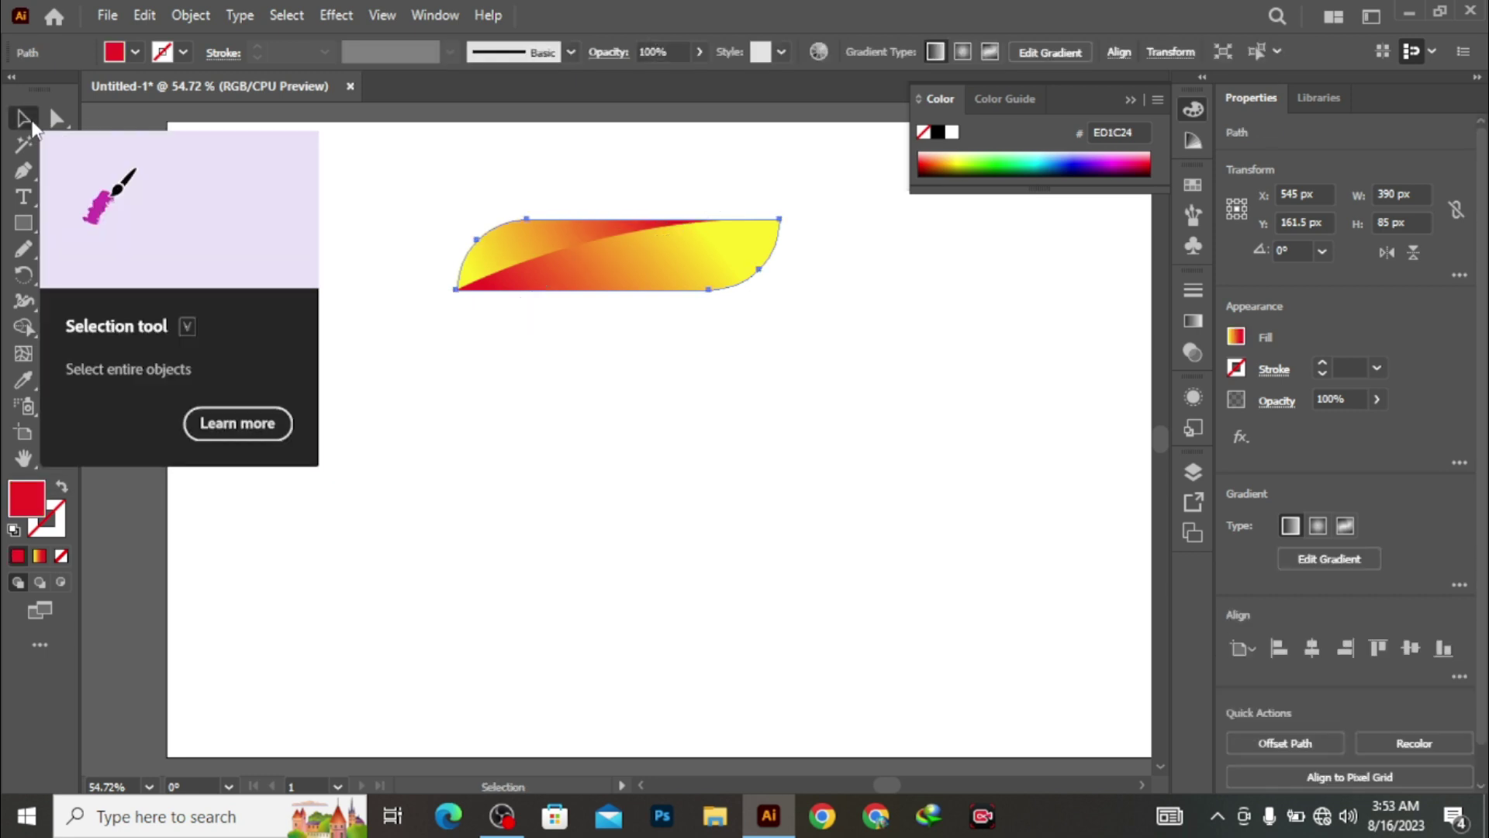
{"action": "left_click", "coordinate": [273, 216]}
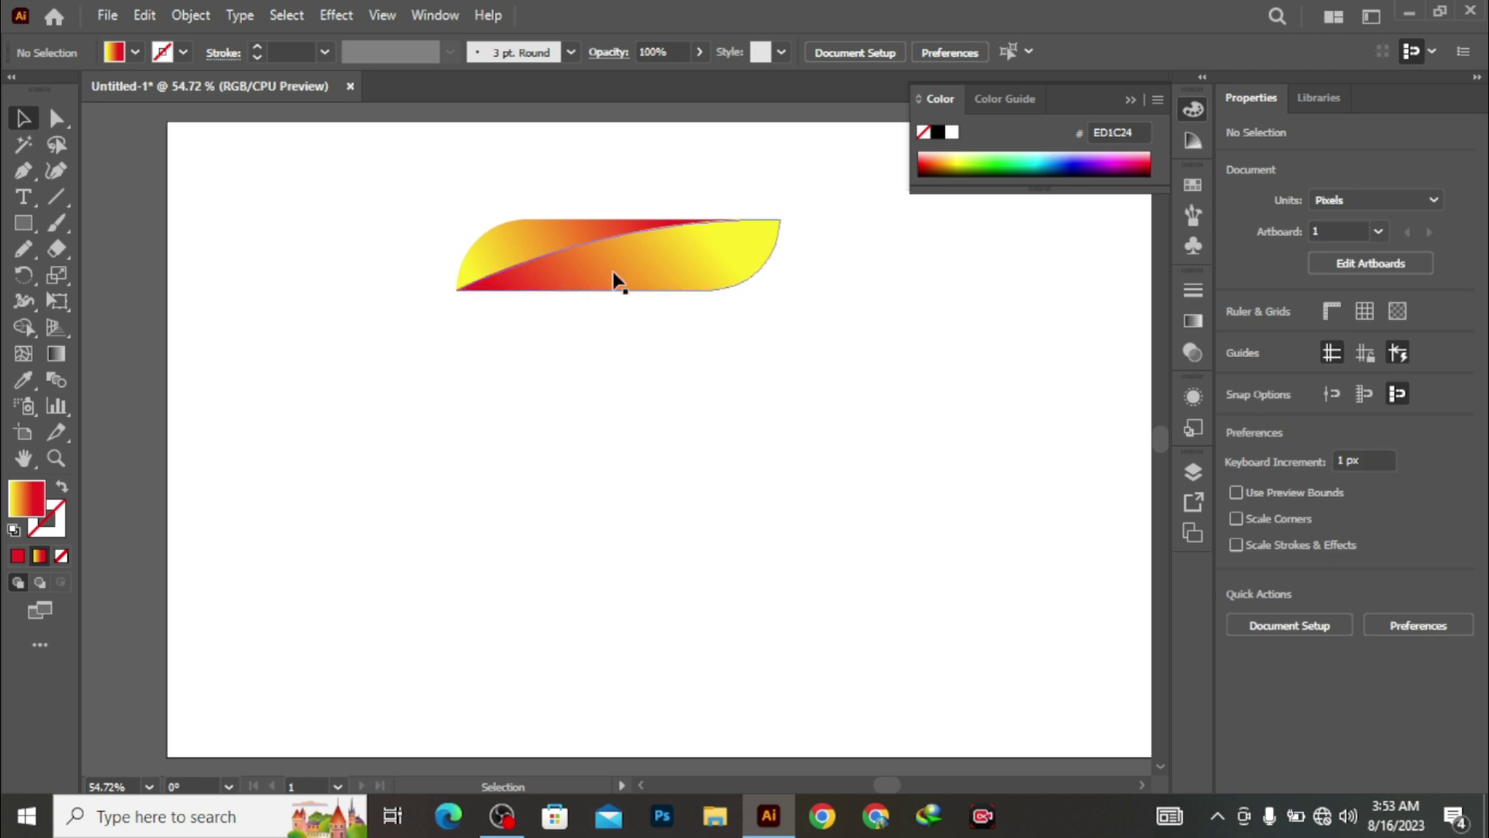
- Select all the artwork and place a copy of it about 238 px below the original
{"action": "left_click", "coordinate": [636, 247]}
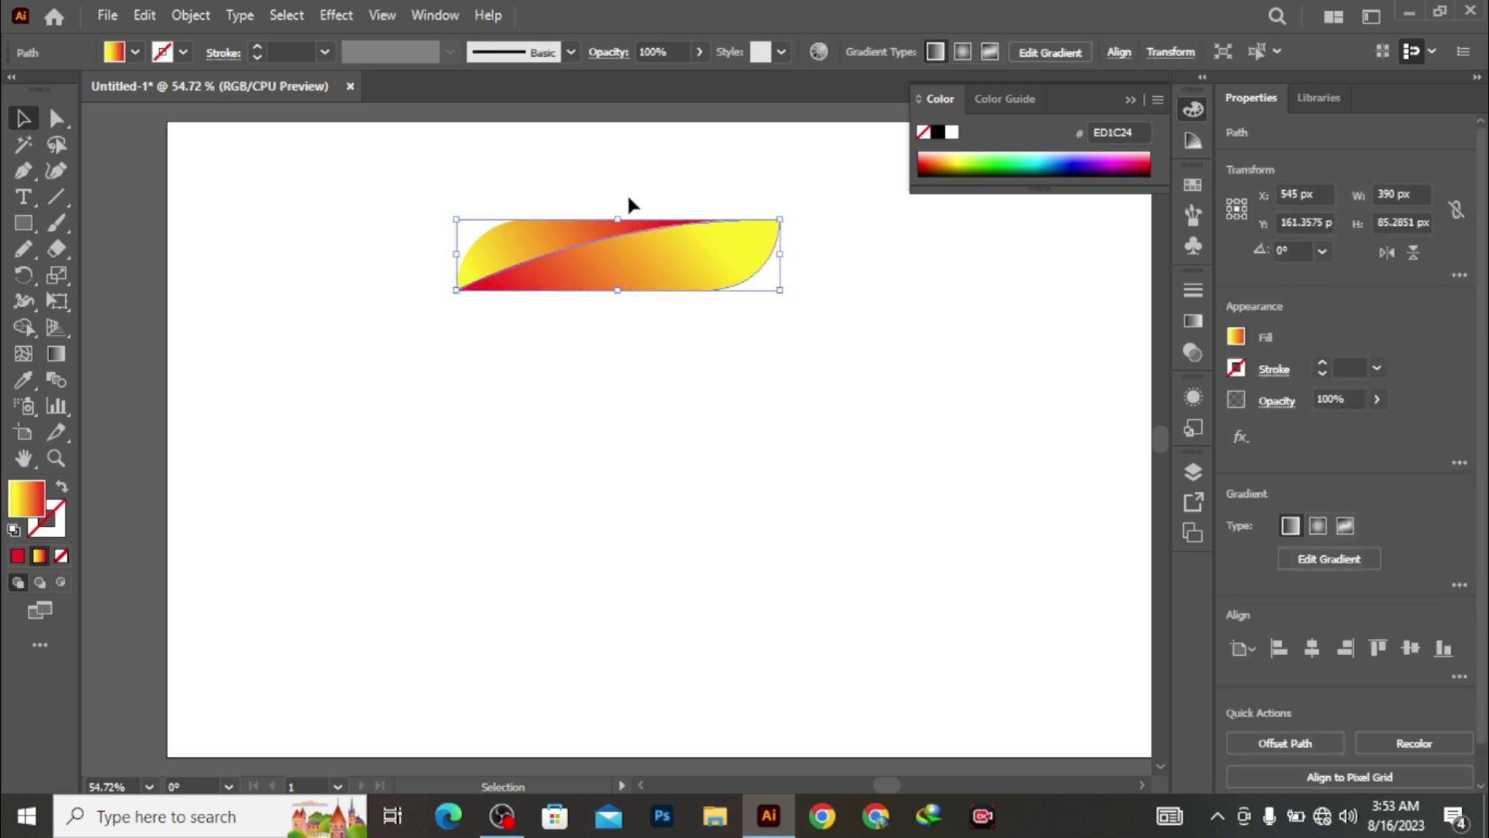
{"action": "key", "text": "ctrl+a"}
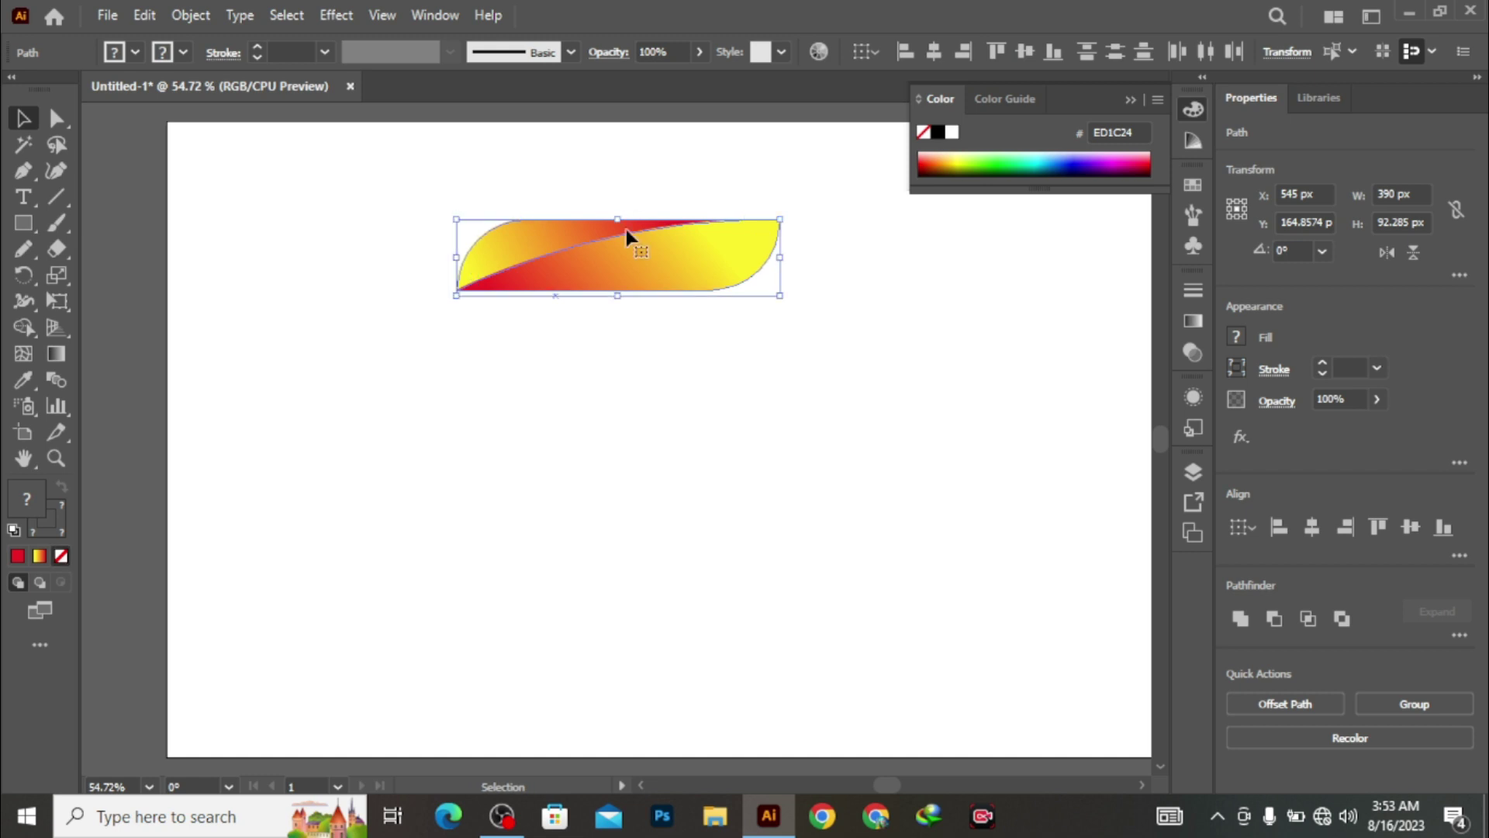
{"action": "left_click_drag", "start_coordinate": [613, 239], "coordinate": [623, 442]}
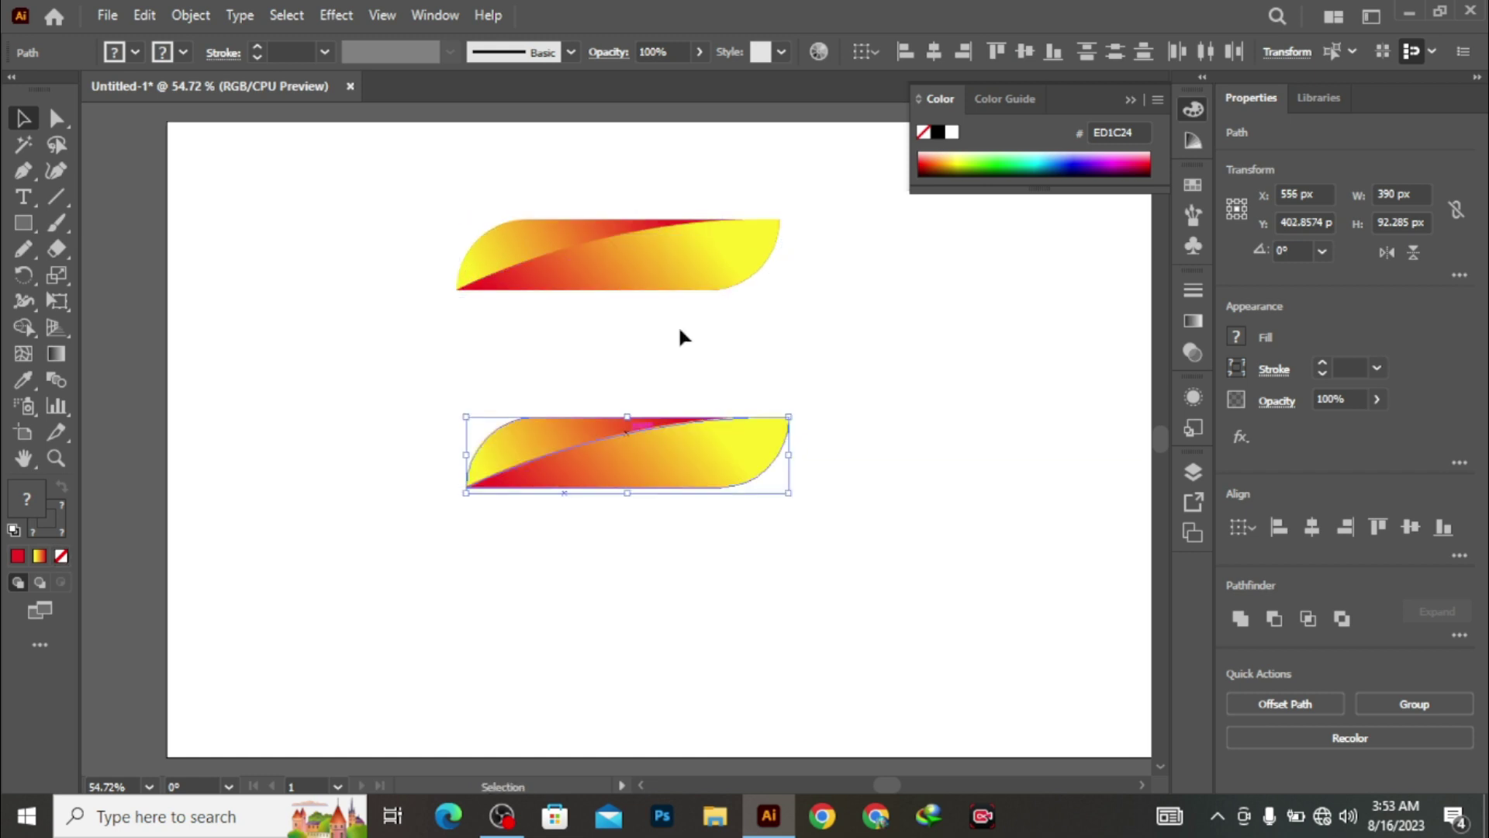
- Group the two gradient pieces of the original shape above the copy
{"action": "left_click", "coordinate": [702, 314]}
{"action": "left_click_drag", "start_coordinate": [608, 206], "coordinate": [612, 323]}
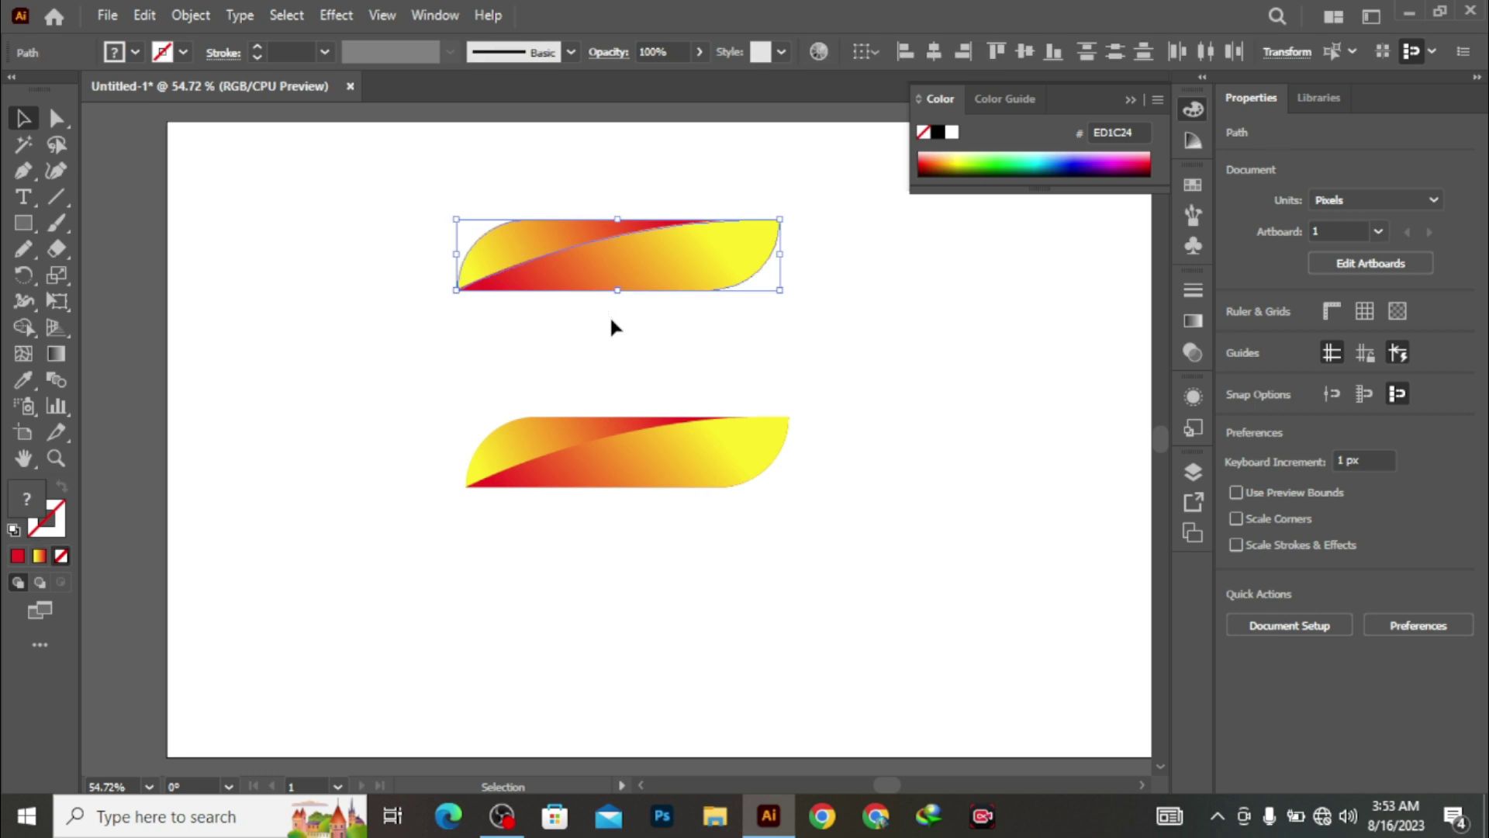
{"action": "left_click", "coordinate": [675, 388]}
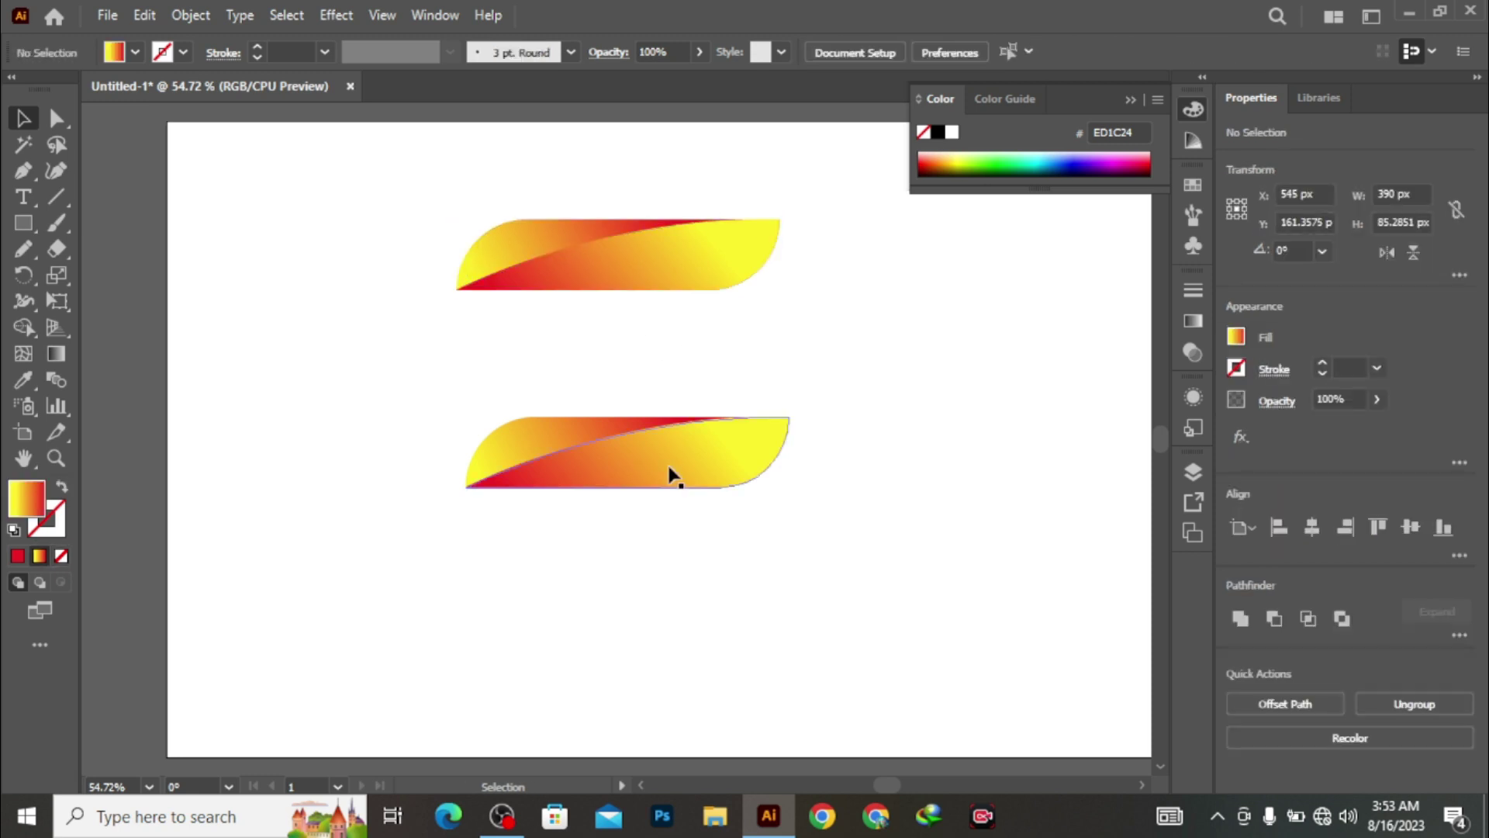
- Recolor the gradient of the copy's lower piece with grey B3B3B3 at the upper-right stop and crimson D4145A at the lower-left stop
{"action": "left_click", "coordinate": [669, 471]}
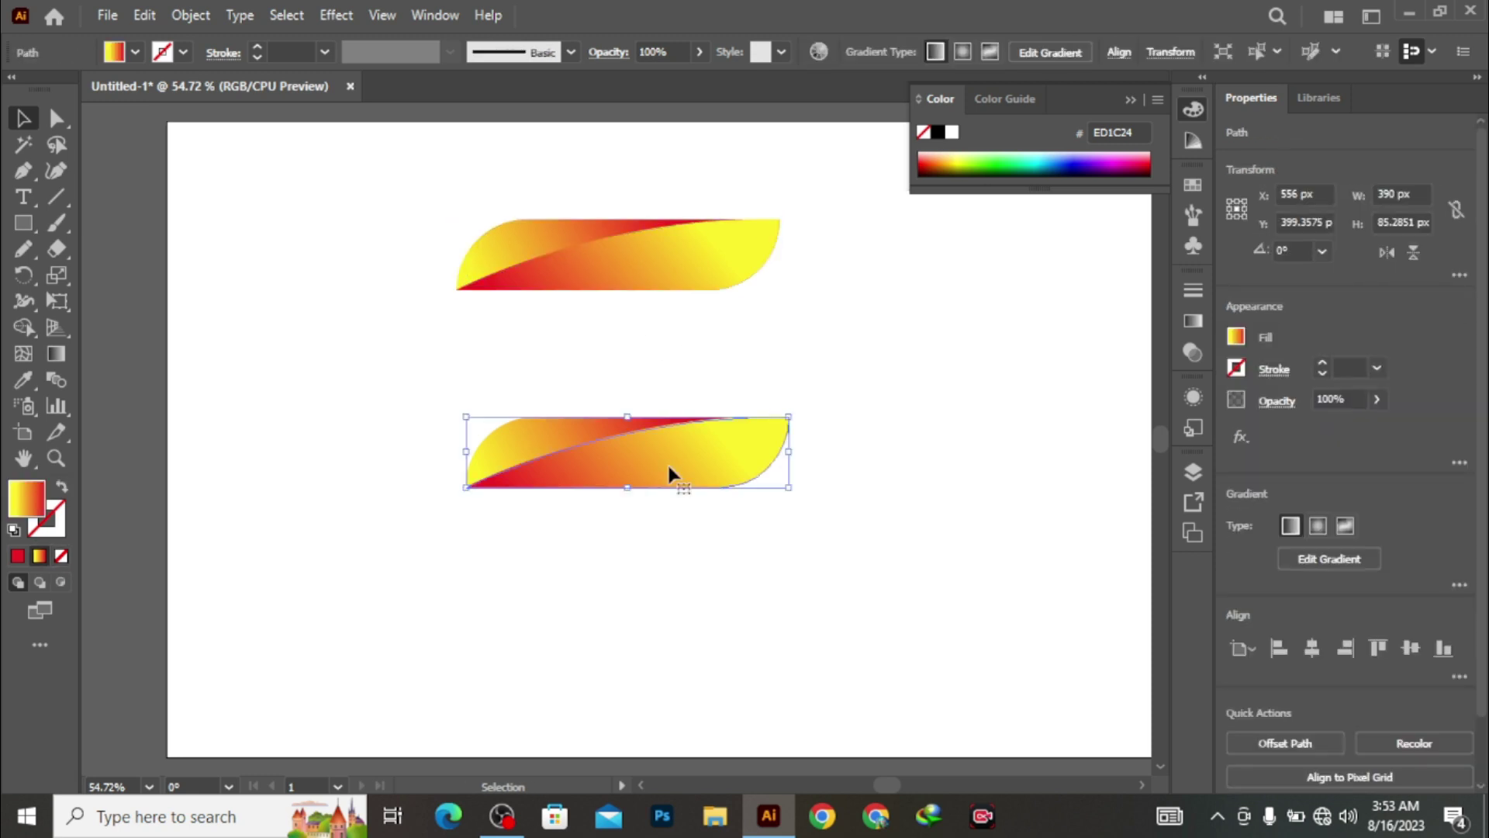
{"action": "key", "text": "g"}
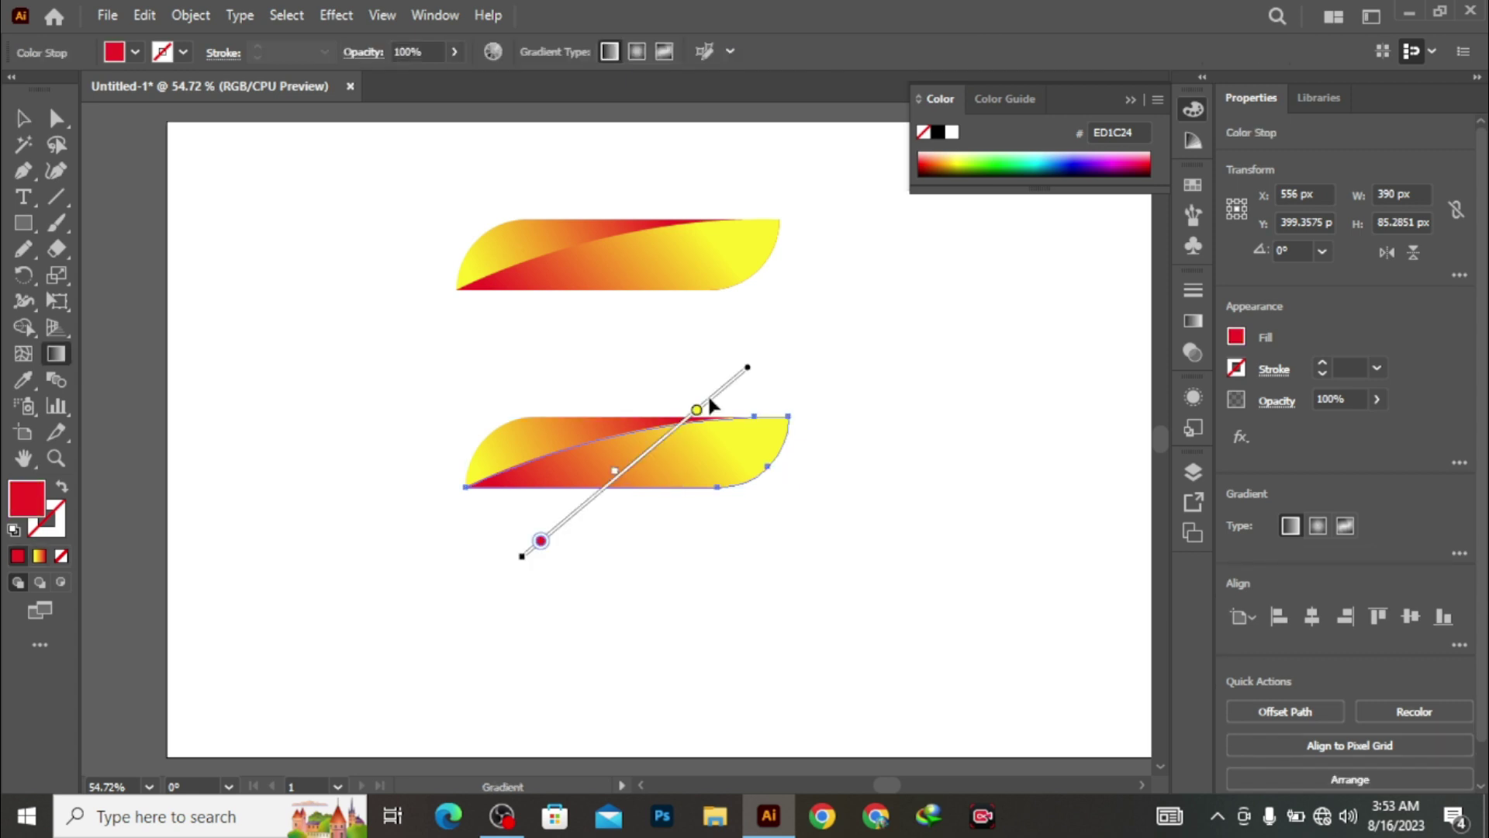
{"action": "double_click", "coordinate": [696, 410]}
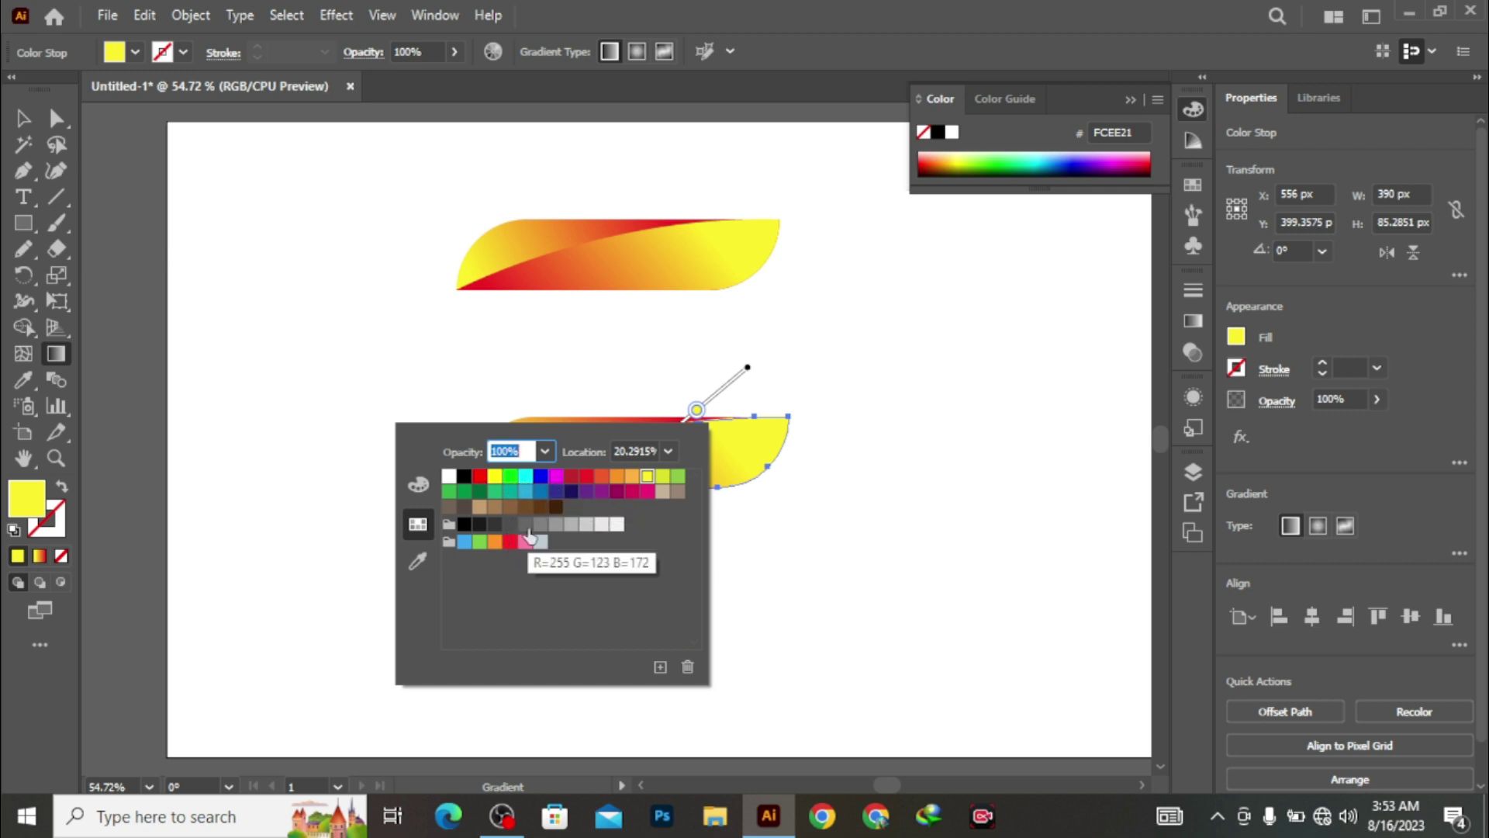
{"action": "left_click", "coordinate": [556, 526]}
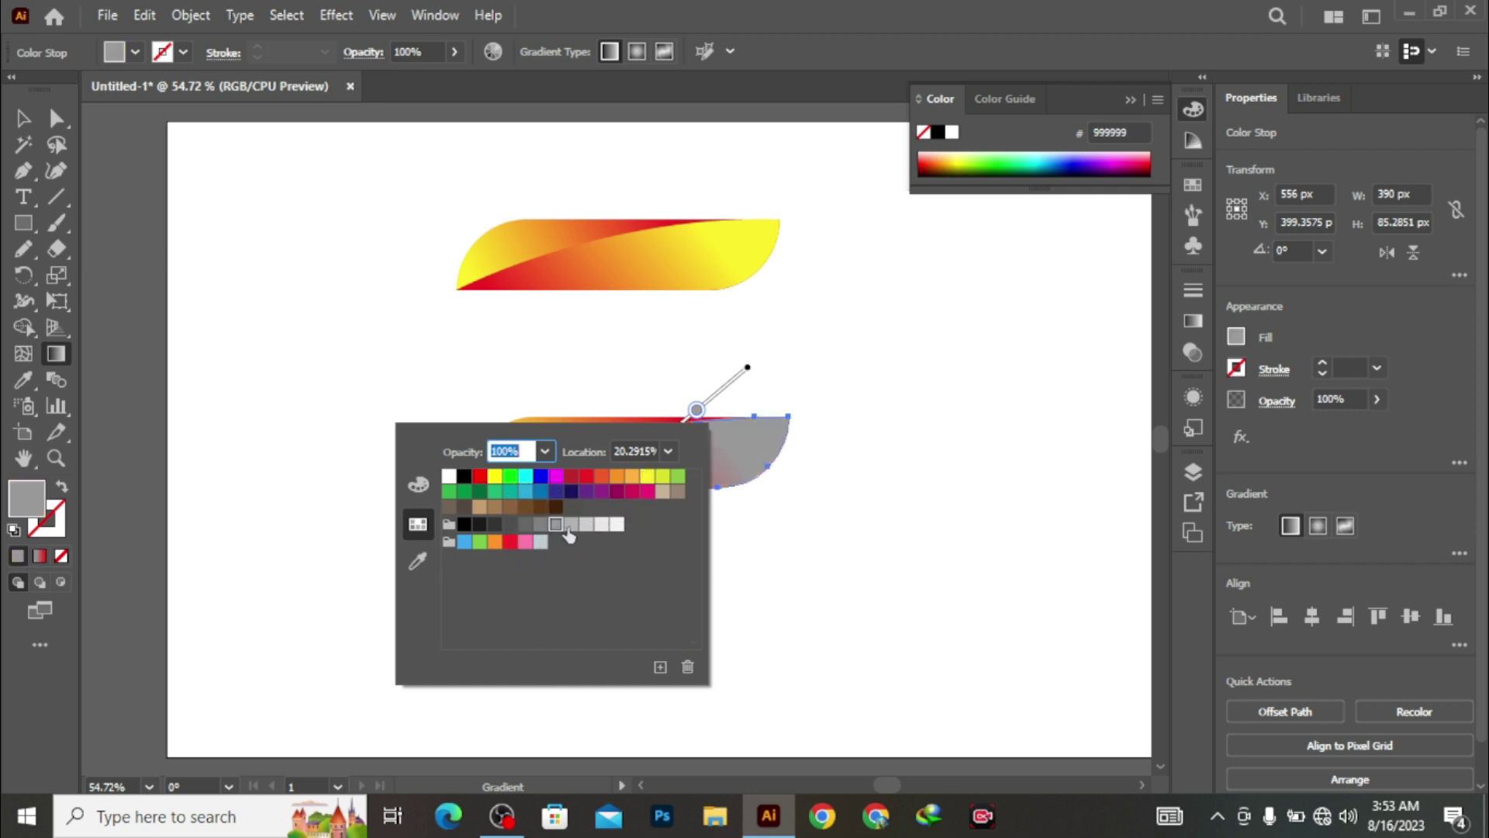
{"action": "left_click", "coordinate": [571, 527]}
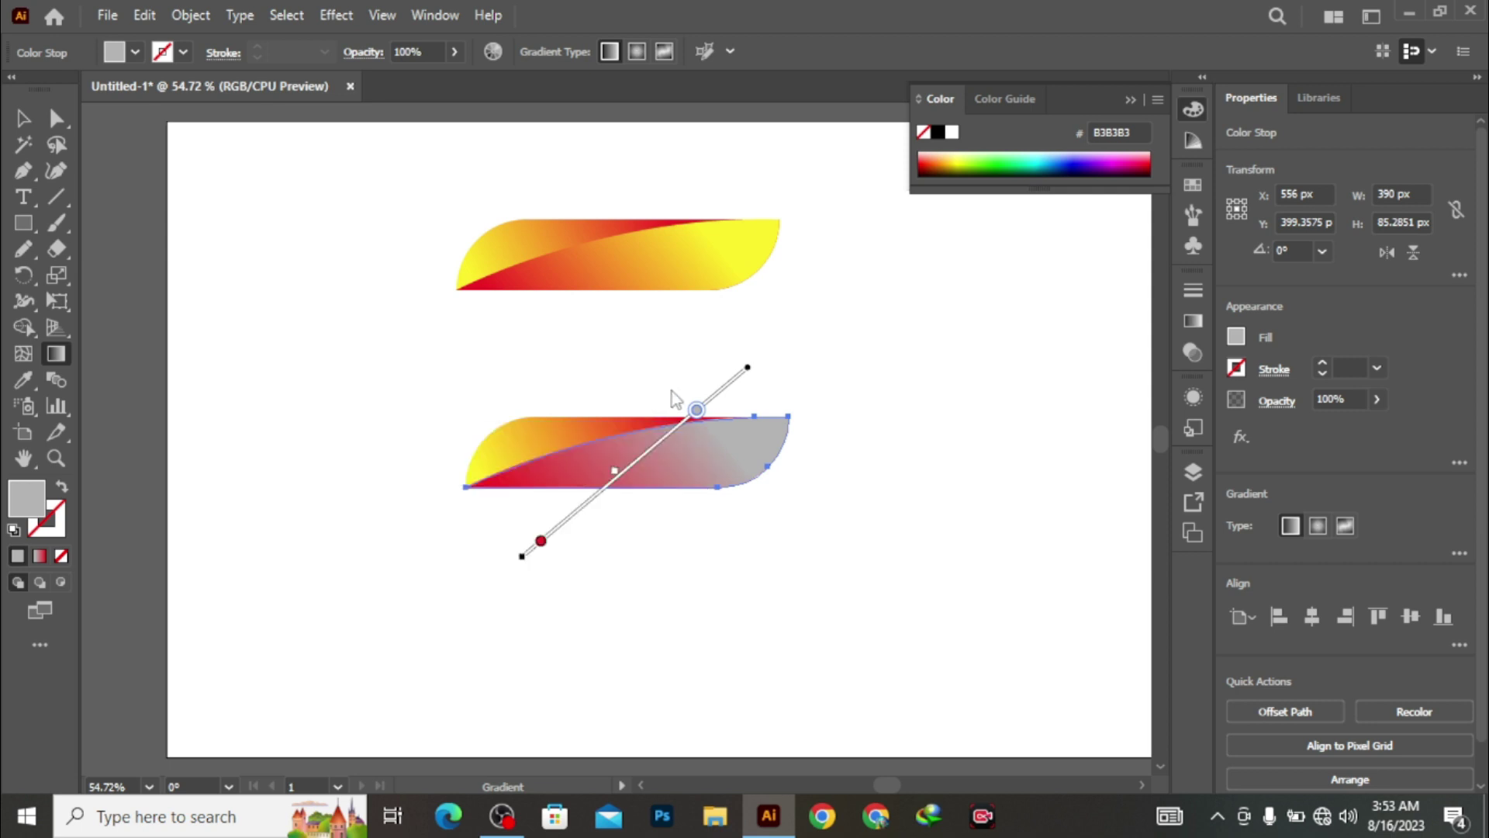
{"action": "left_click", "coordinate": [541, 541]}
{"action": "double_click", "coordinate": [540, 540]}
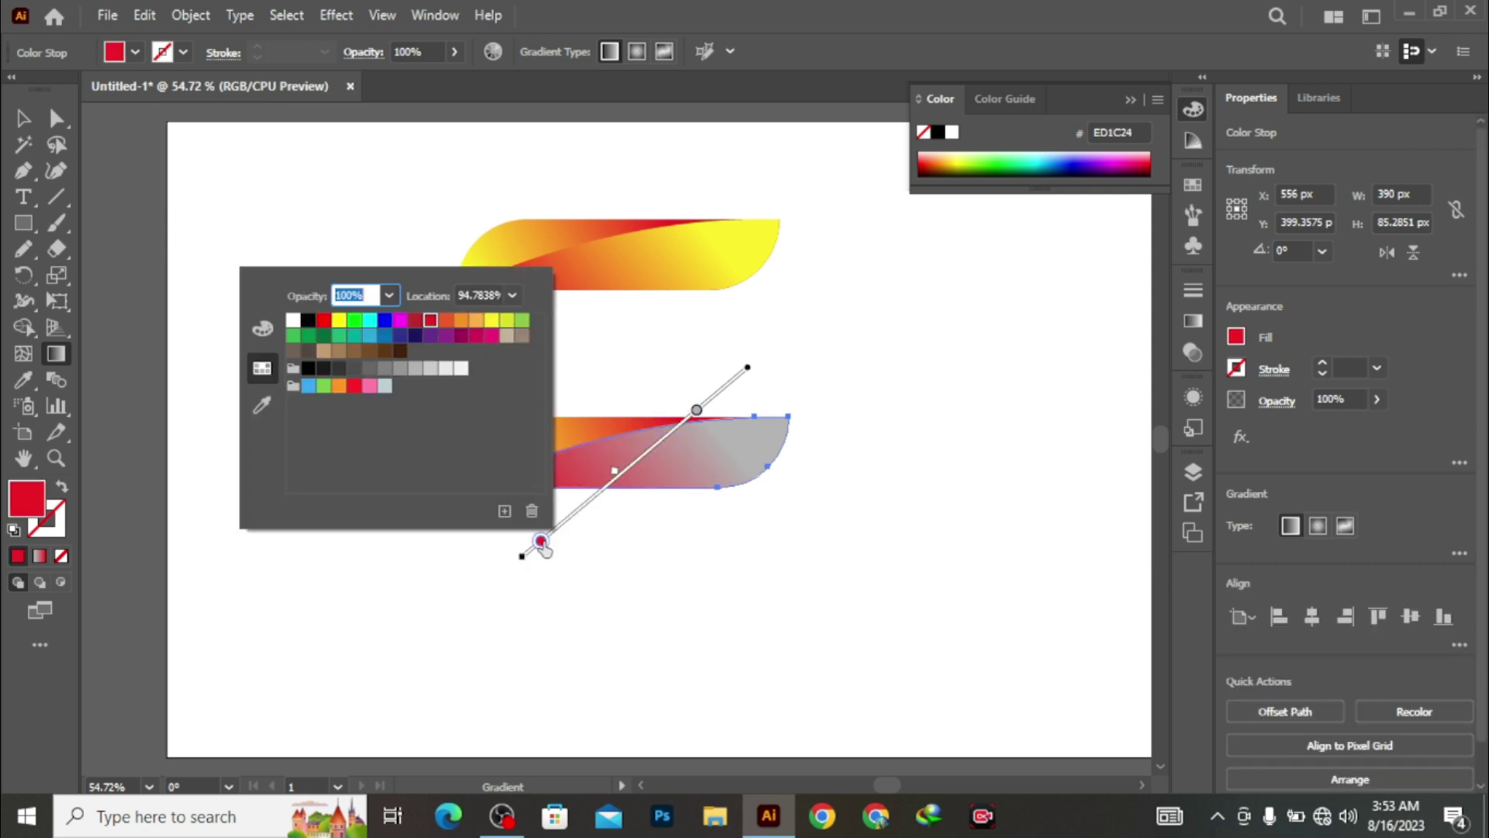
{"action": "left_click", "coordinate": [448, 368]}
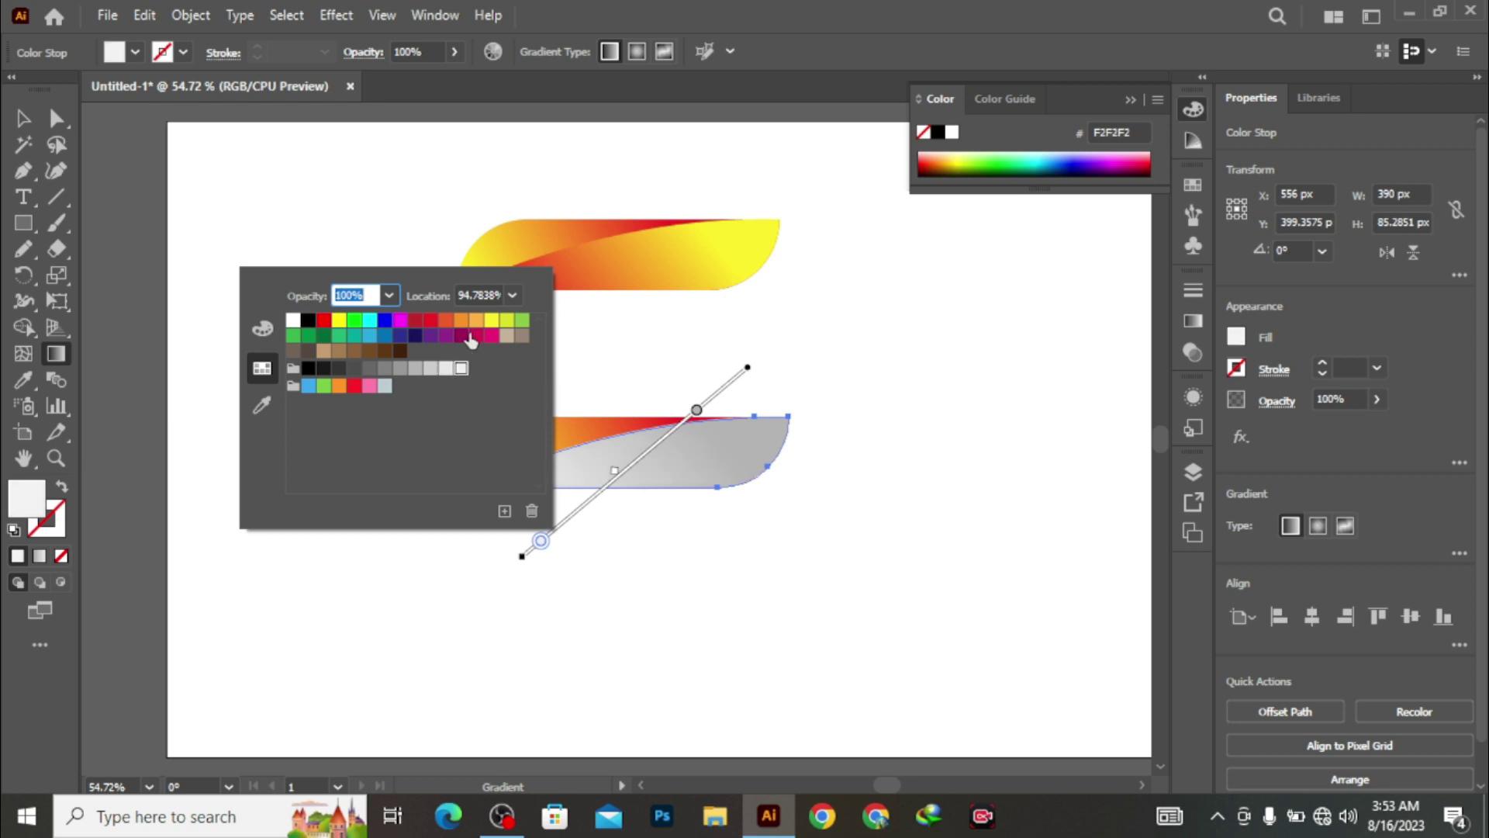
{"action": "left_click", "coordinate": [471, 337]}
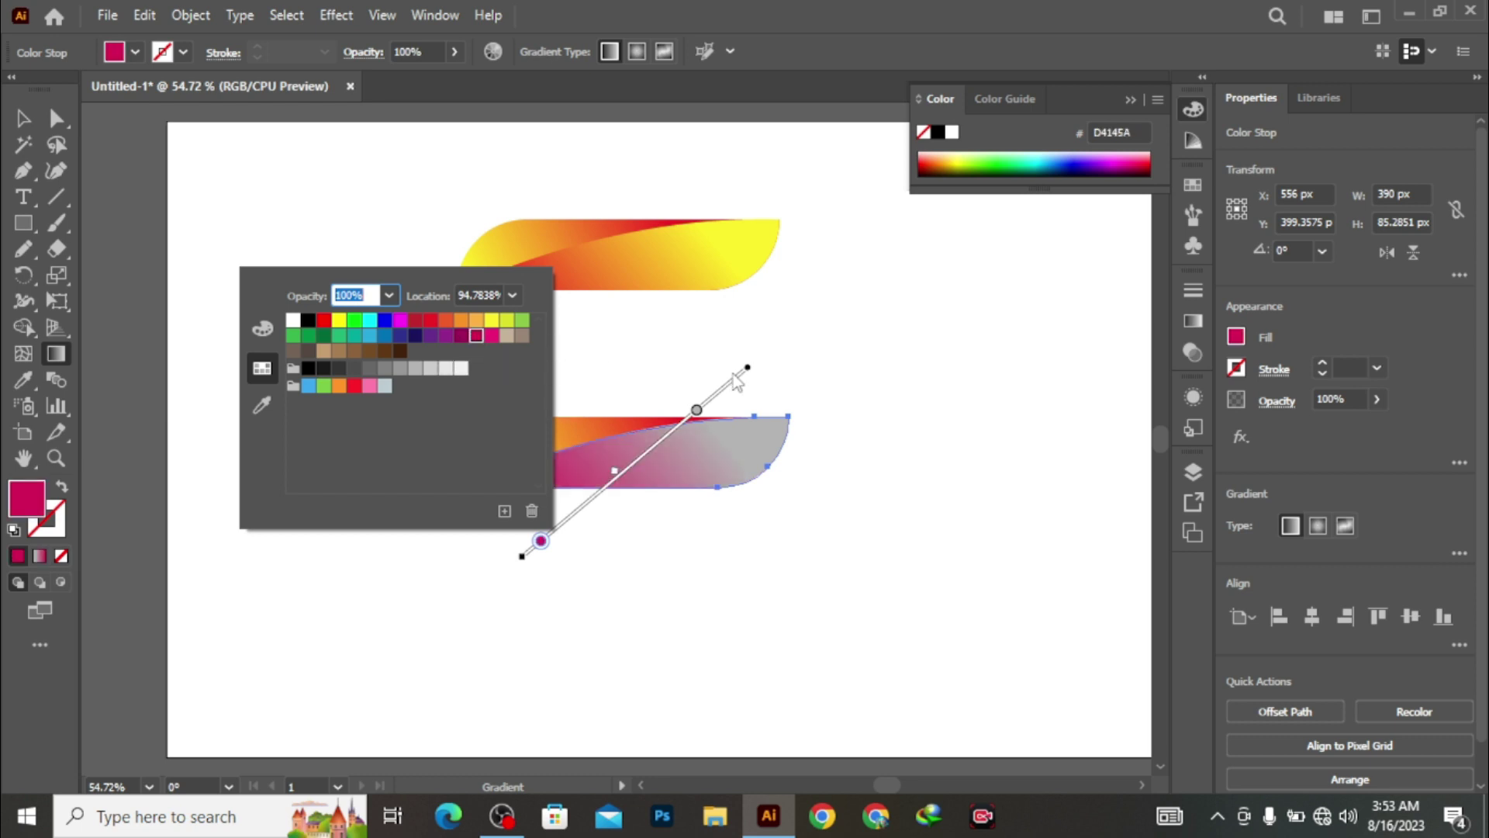
- Change the copy's lower piece to a green gradient, with 006837 at the upper-right stop and 39B54A at the lower-left stop
{"action": "left_click", "coordinate": [698, 411]}
{"action": "left_click", "coordinate": [697, 411]}
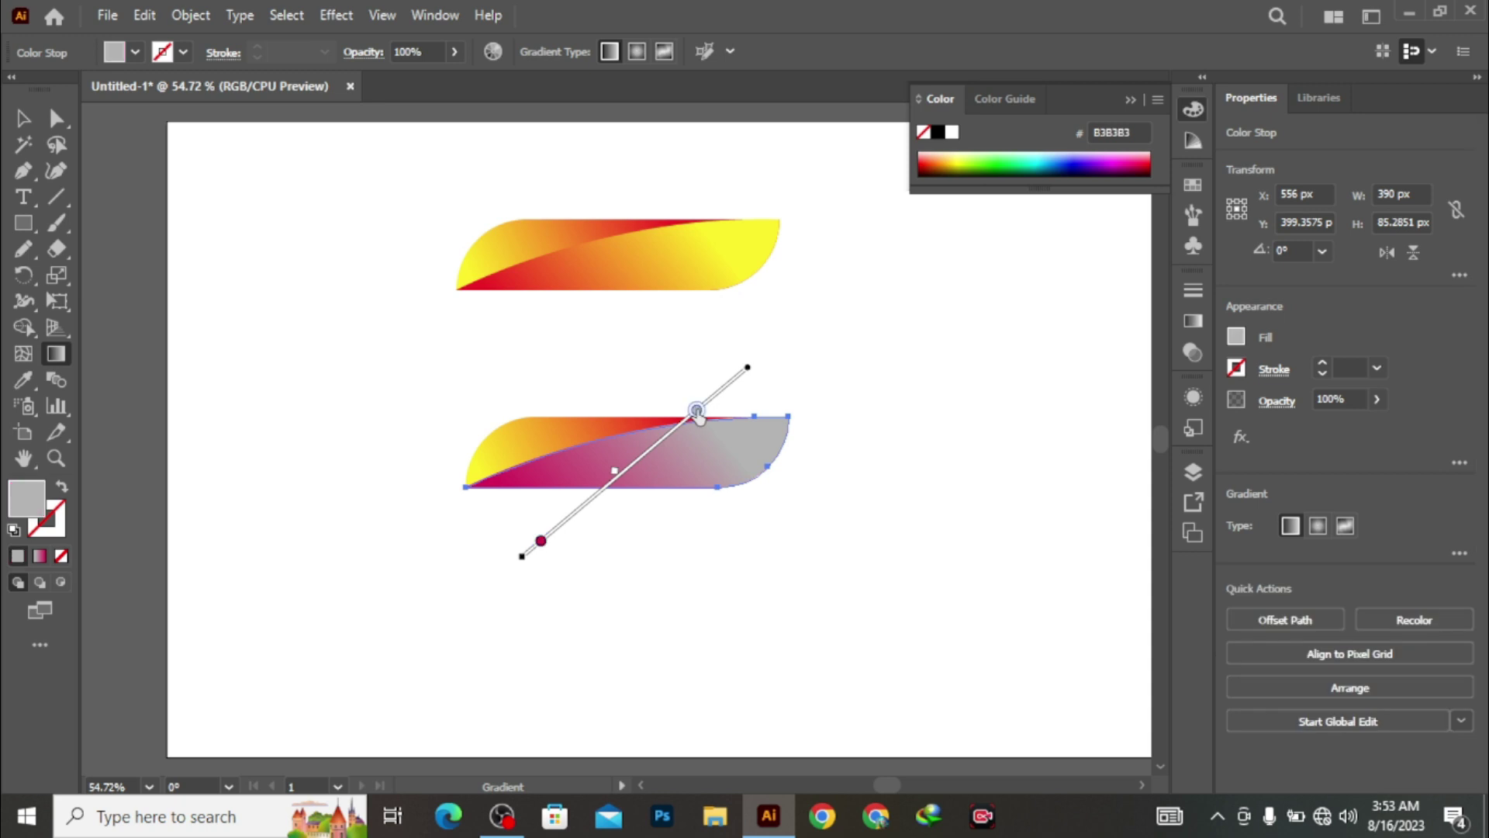
{"action": "double_click", "coordinate": [697, 411]}
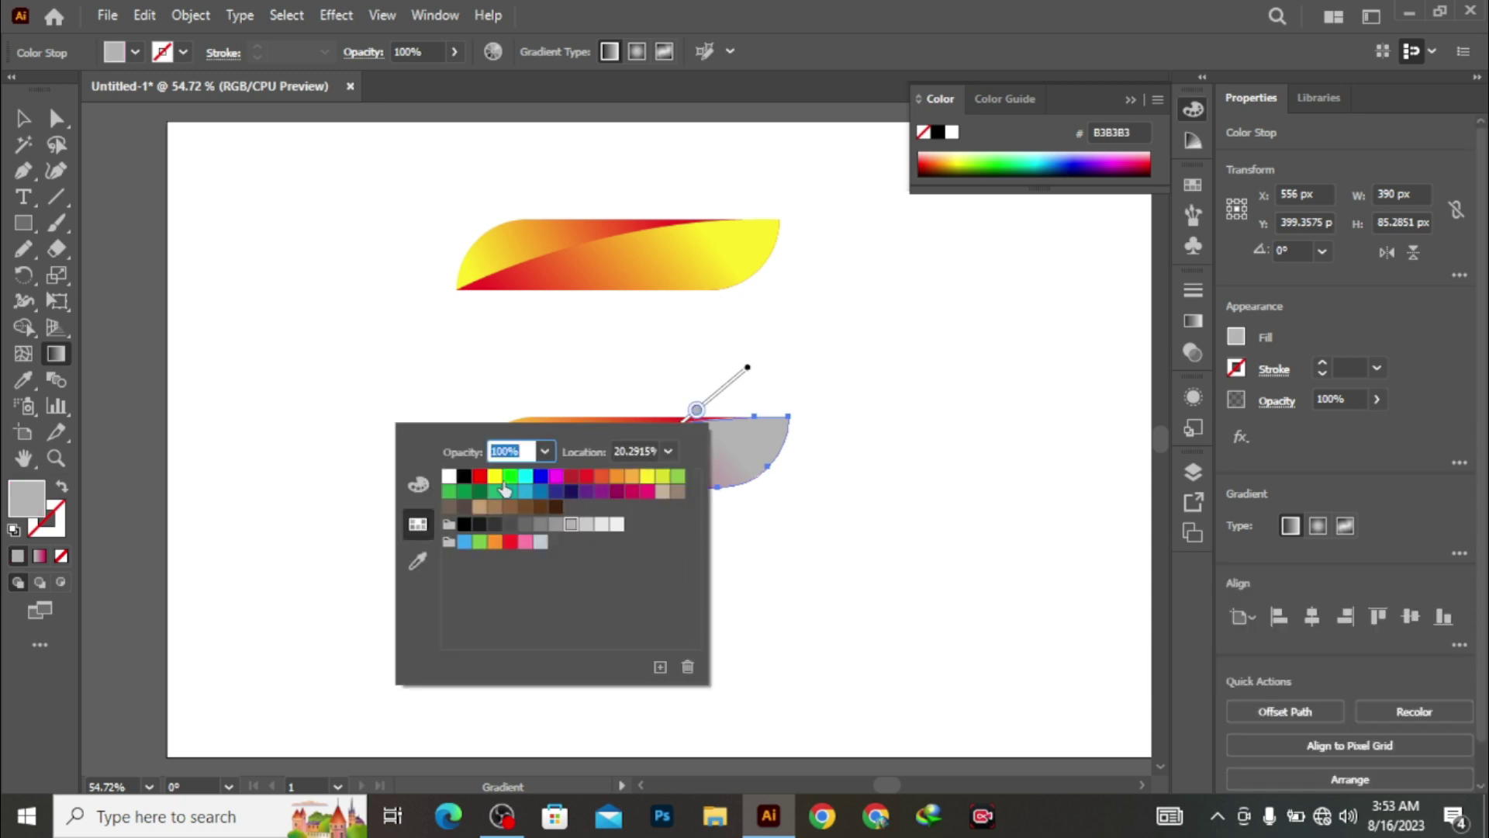
{"action": "left_click", "coordinate": [480, 491]}
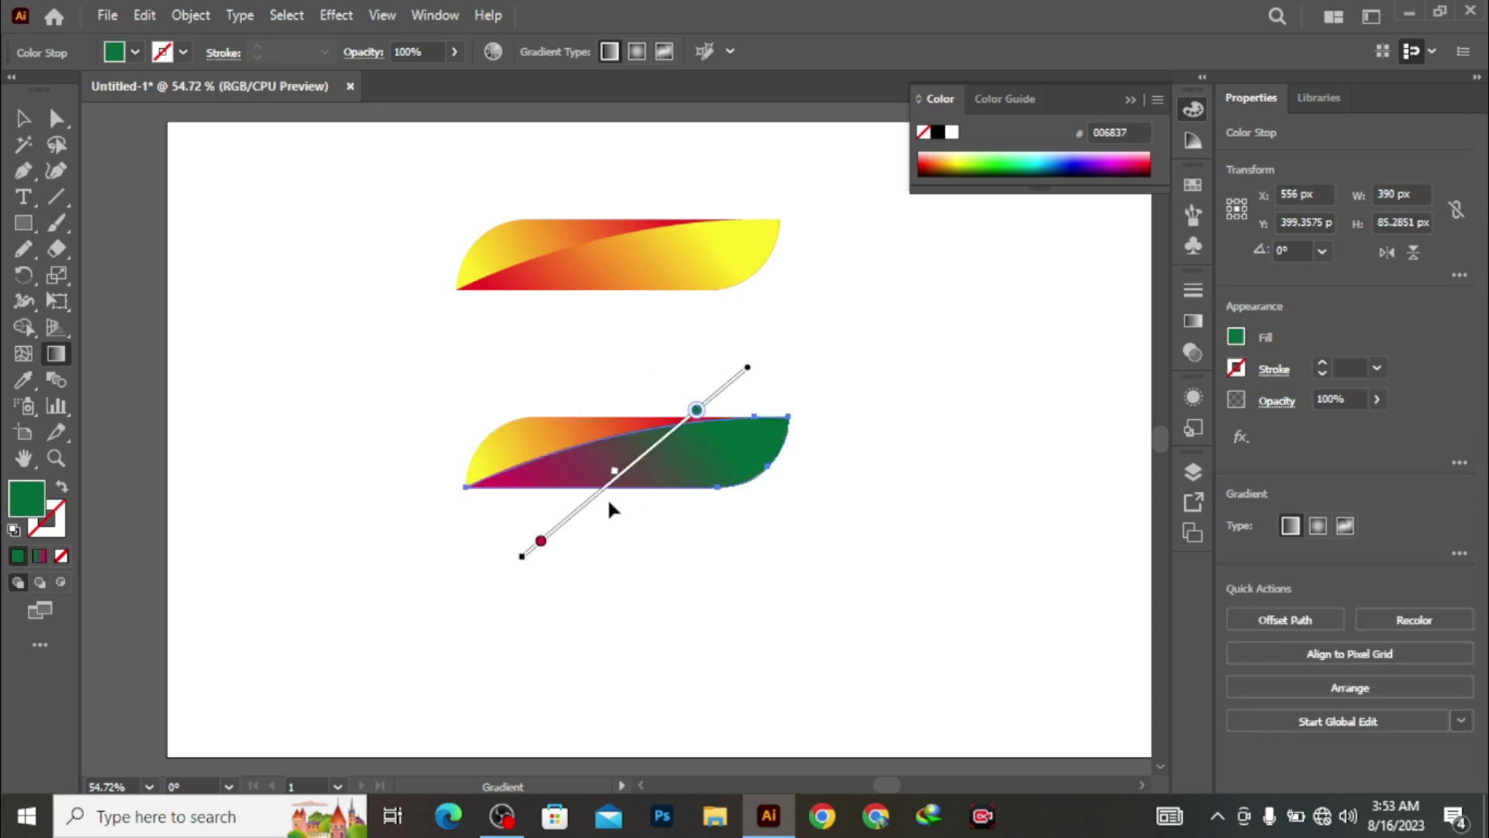
{"action": "double_click", "coordinate": [541, 540]}
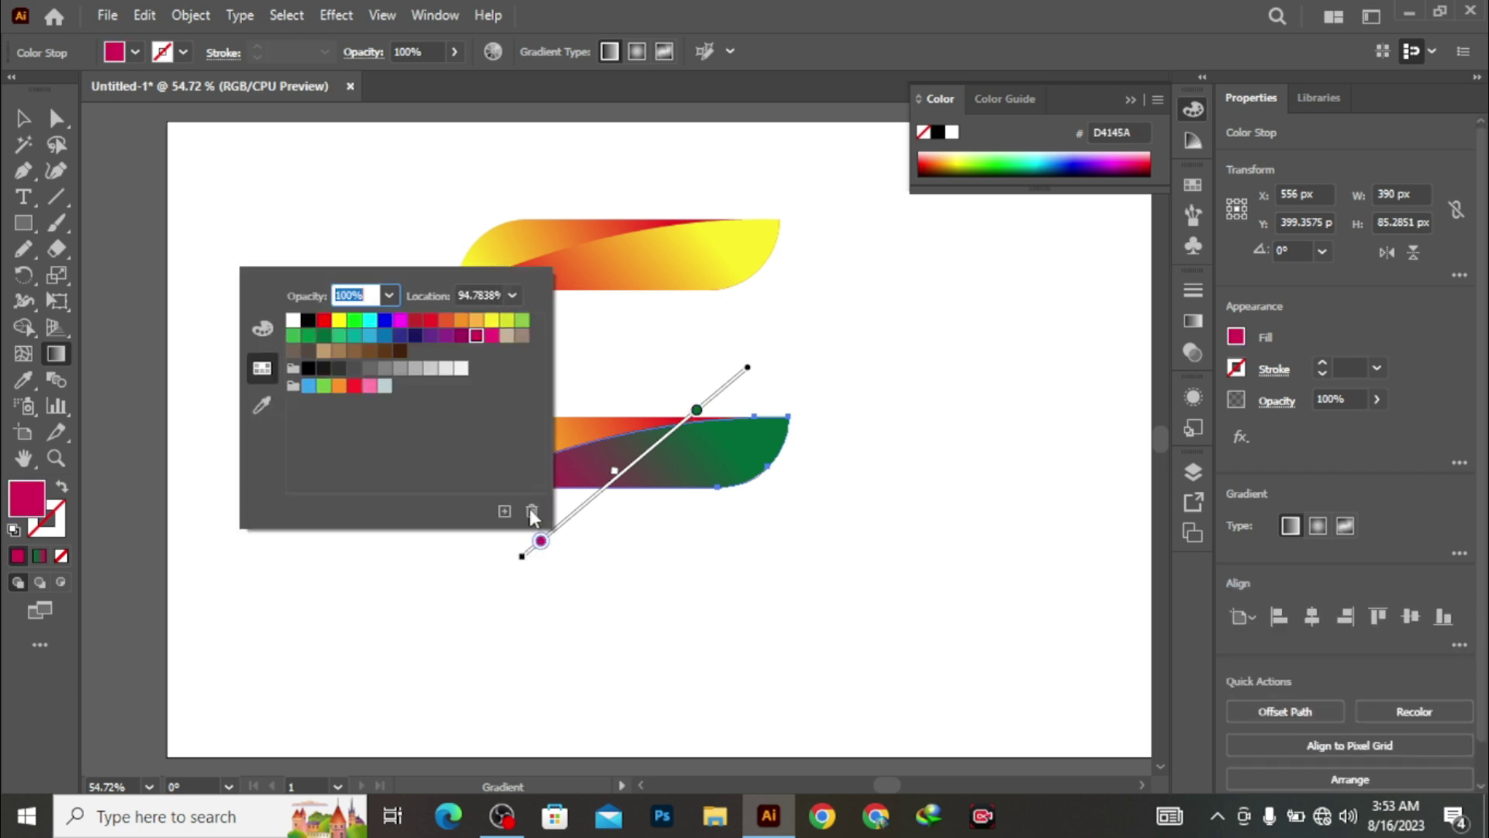
{"action": "left_click", "coordinate": [294, 337]}
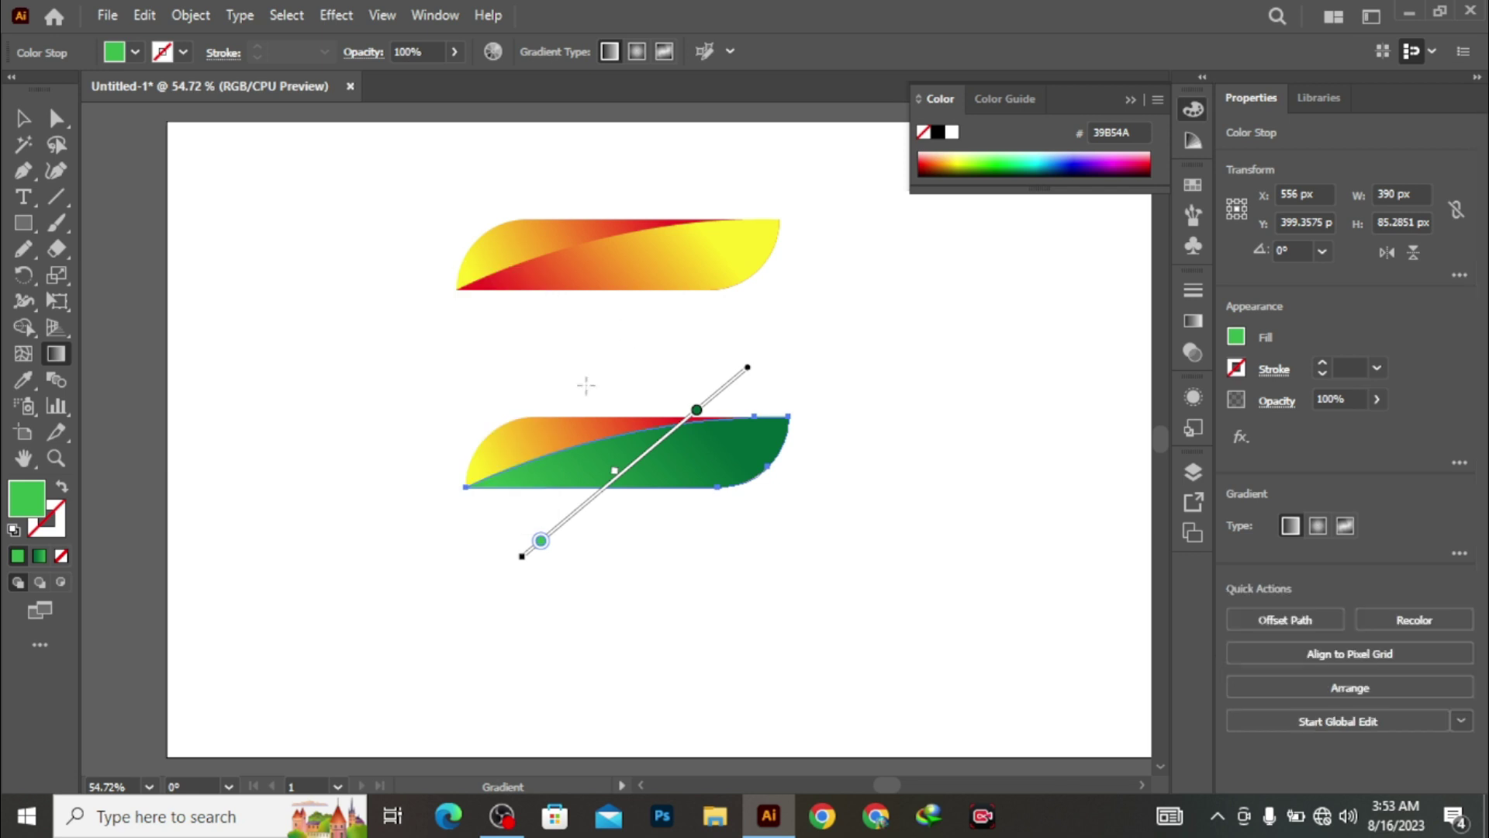
{"action": "key", "text": "v"}
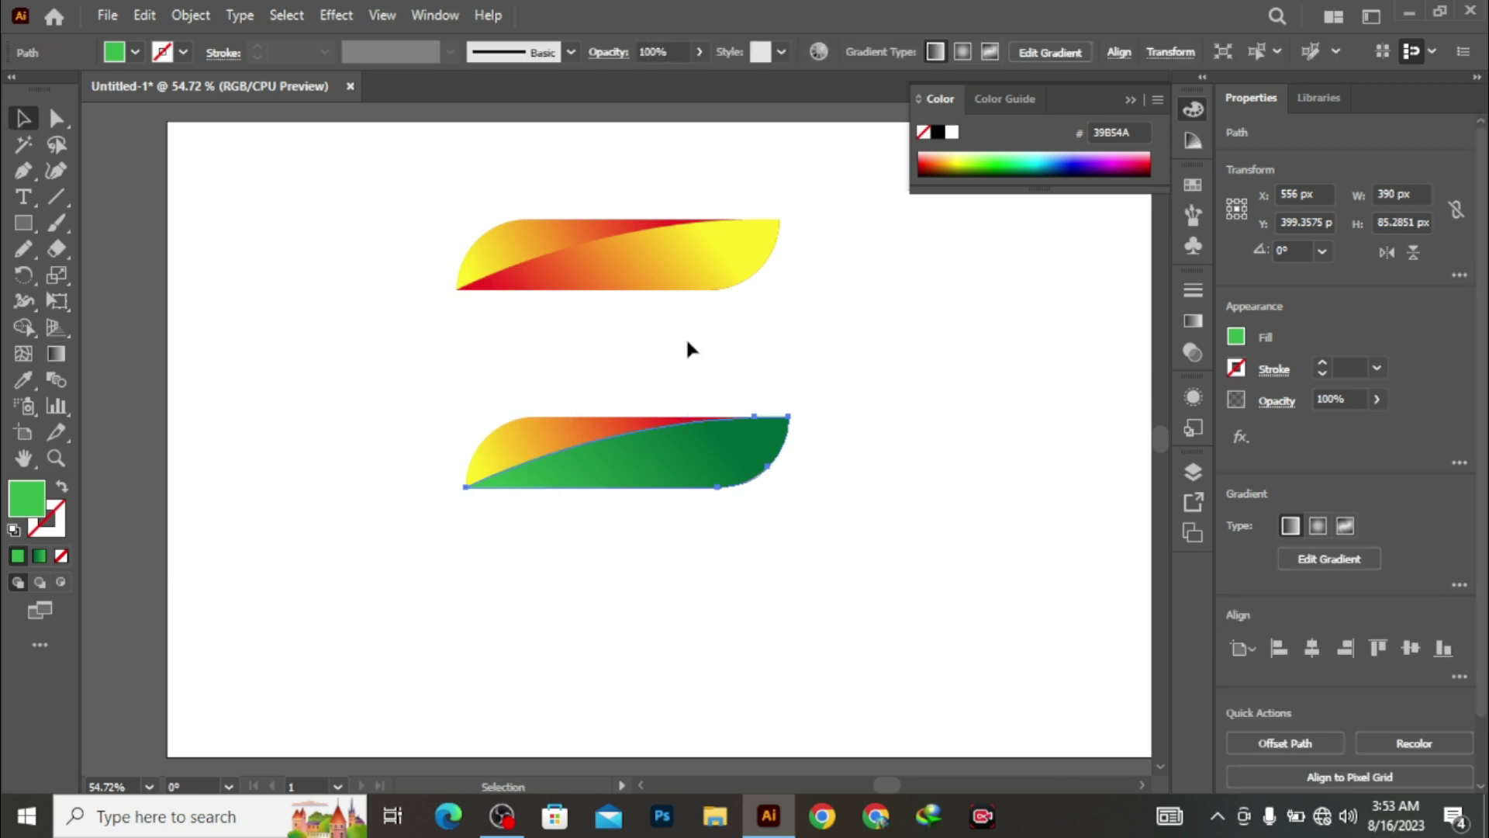
{"action": "left_click", "coordinate": [685, 335]}
- Recolor the gradient of the copy's upper piece with cyan 00FFFF at the upper-right stop and blue 29ABE2 at the lower-left stop
{"action": "left_click", "coordinate": [562, 439]}
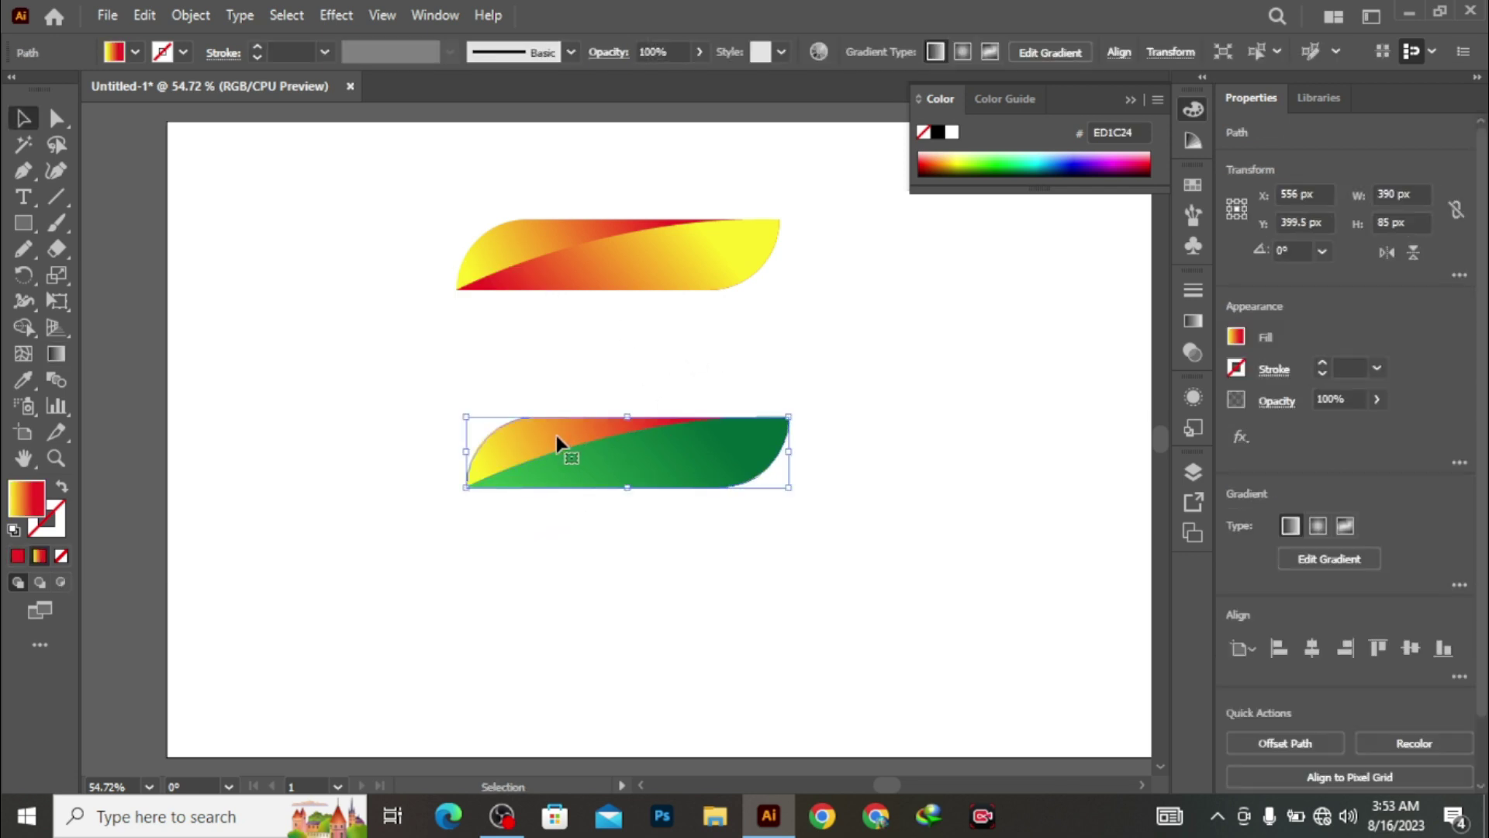
{"action": "key", "text": "g"}
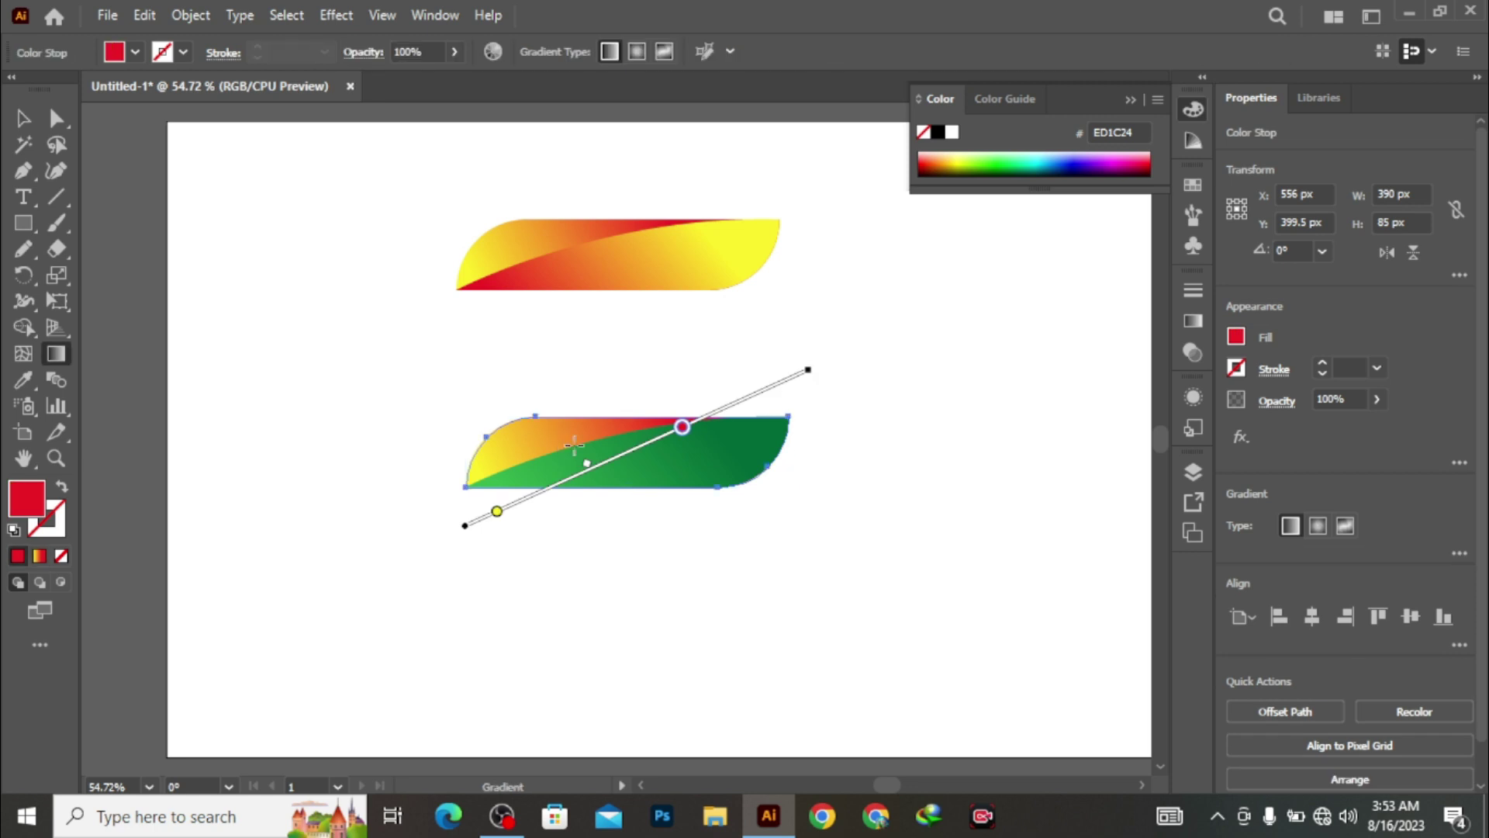
{"action": "double_click", "coordinate": [681, 428]}
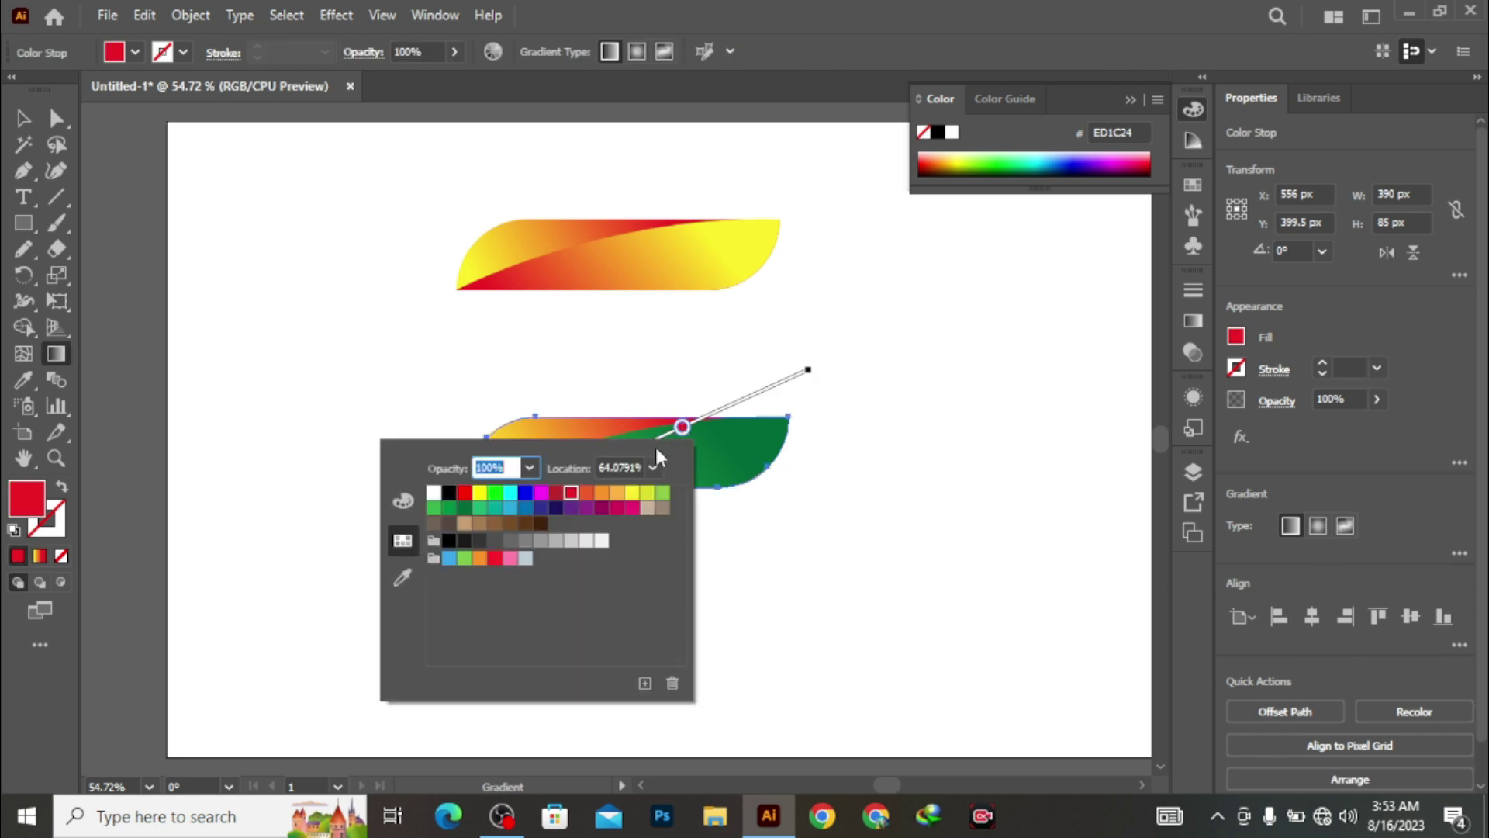
{"action": "left_click", "coordinate": [511, 496]}
{"action": "left_click", "coordinate": [518, 385]}
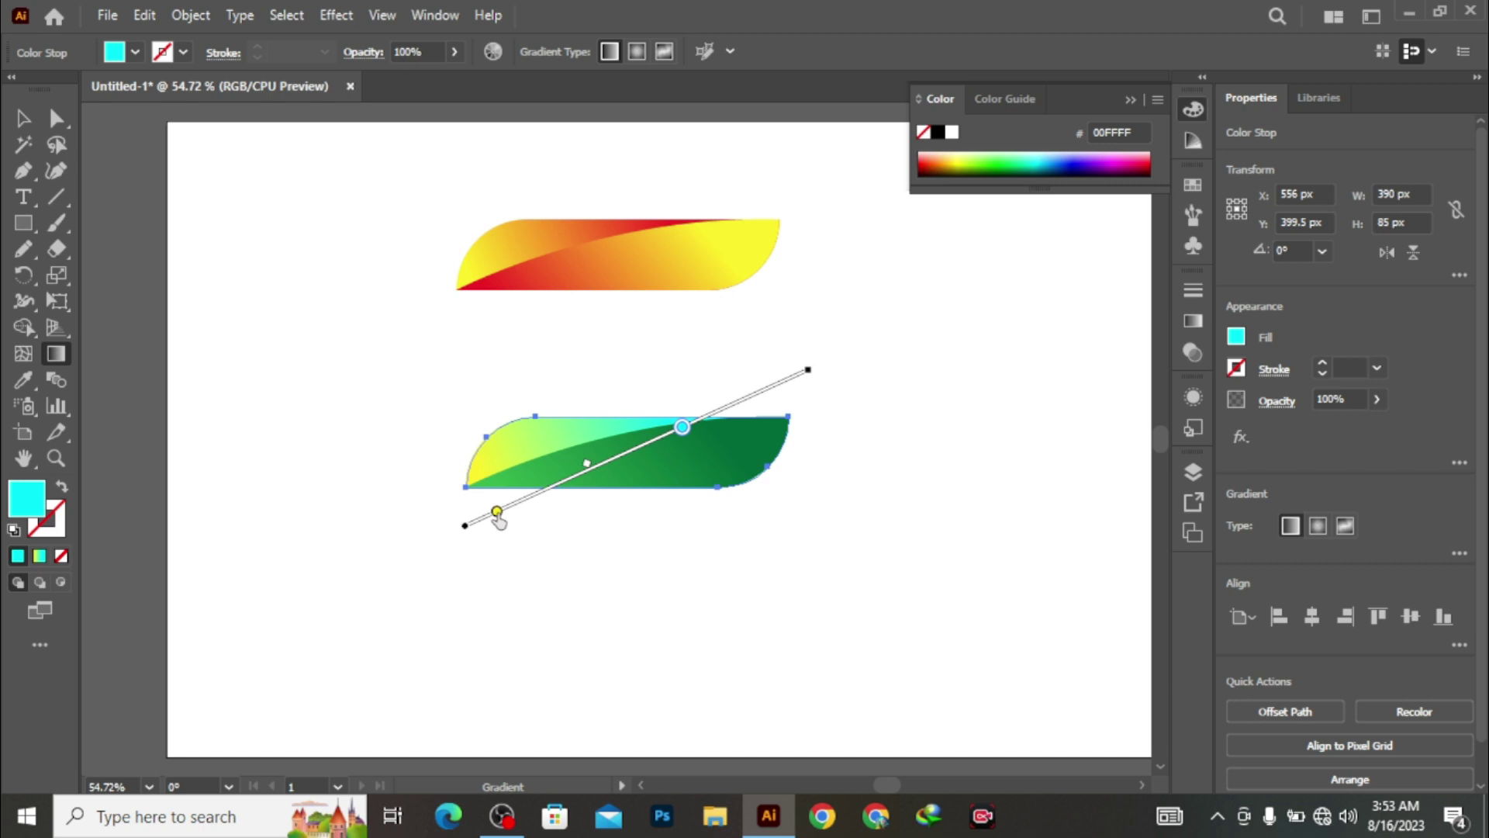
{"action": "double_click", "coordinate": [497, 512]}
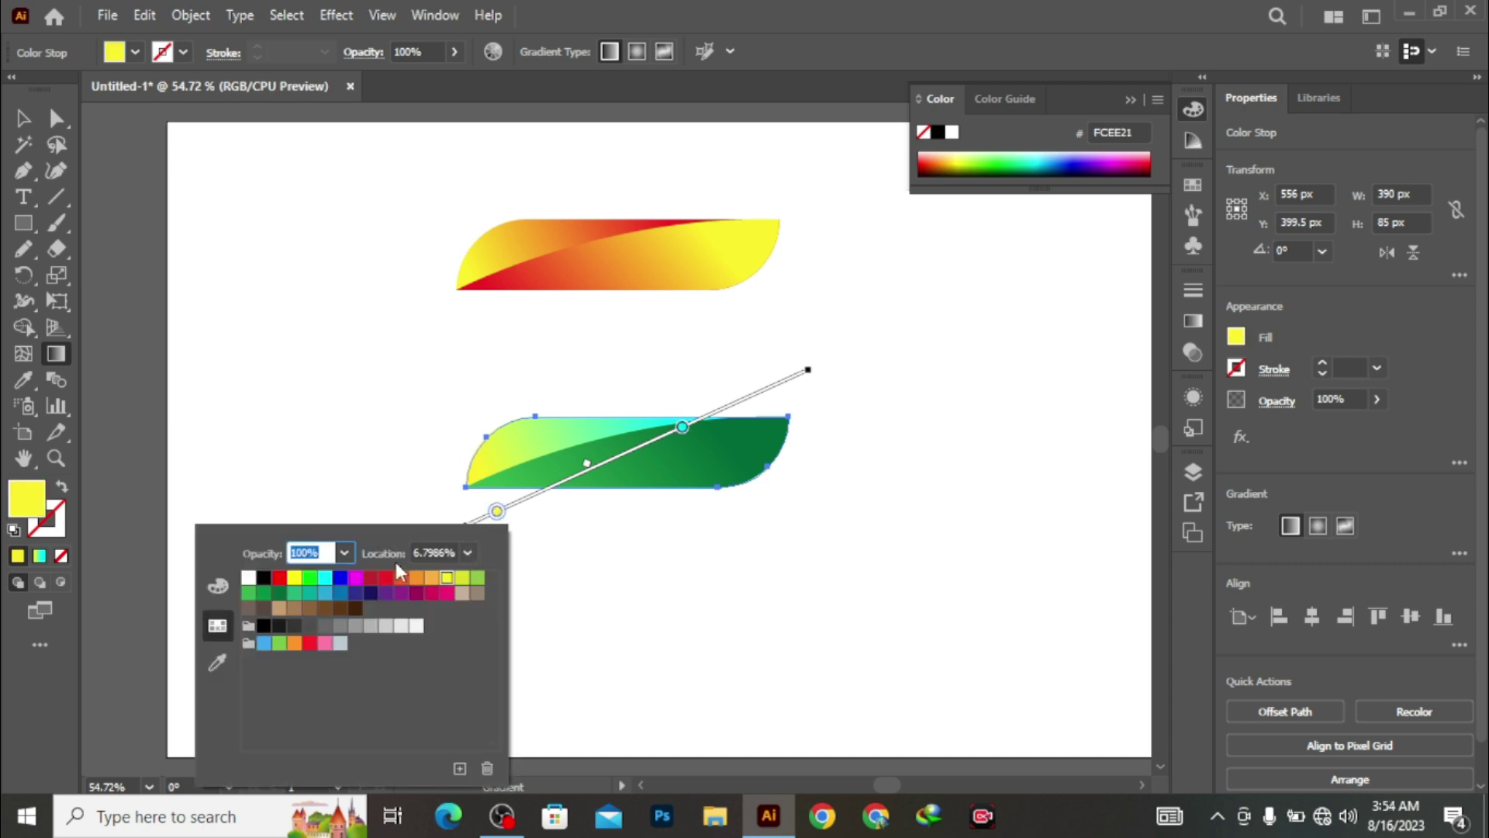
{"action": "left_click", "coordinate": [325, 593]}
{"action": "left_click", "coordinate": [357, 471]}
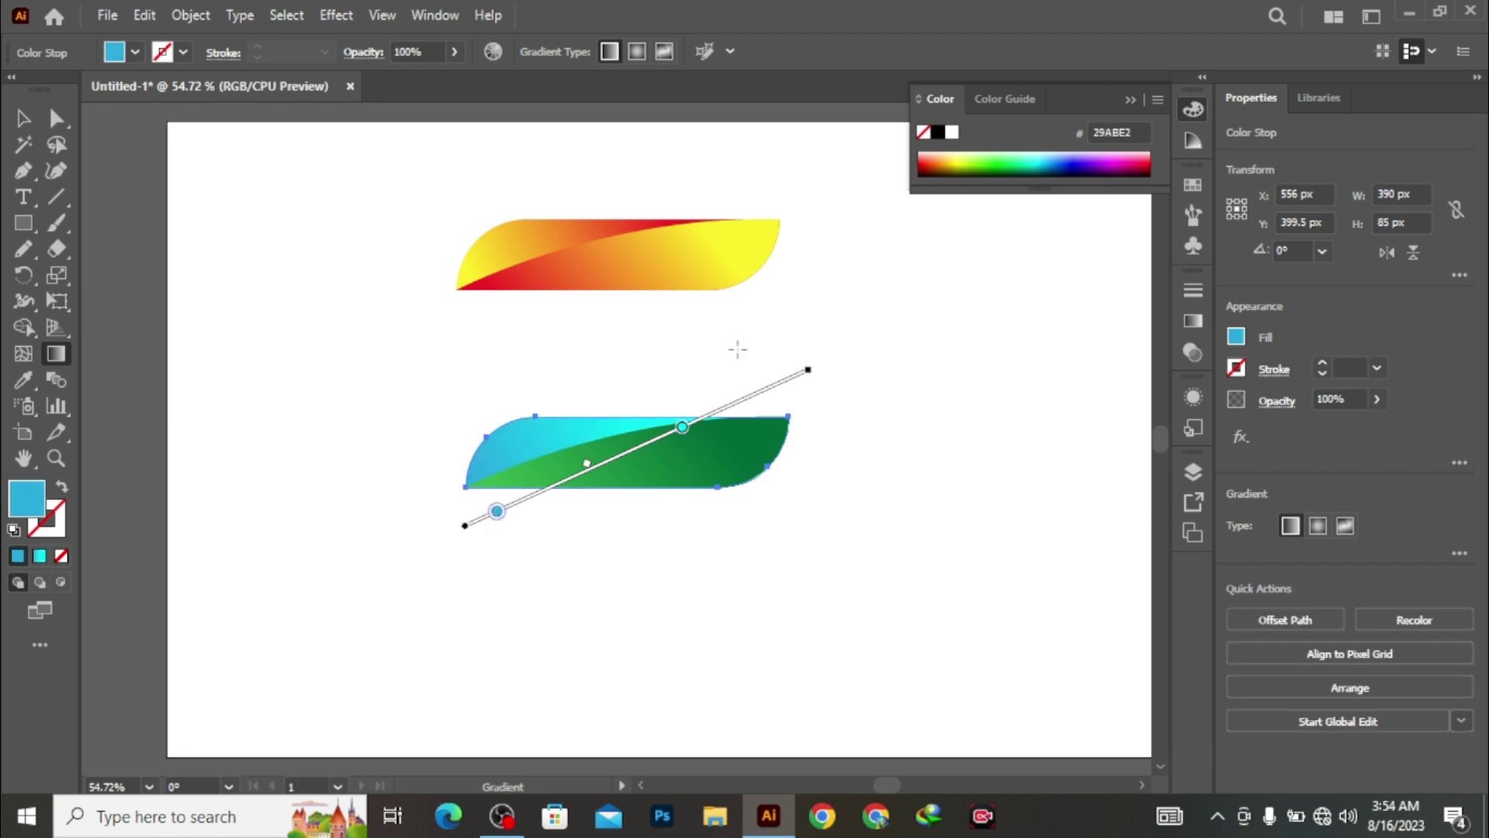
{"action": "key", "text": "v"}
{"action": "left_click", "coordinate": [252, 299]}
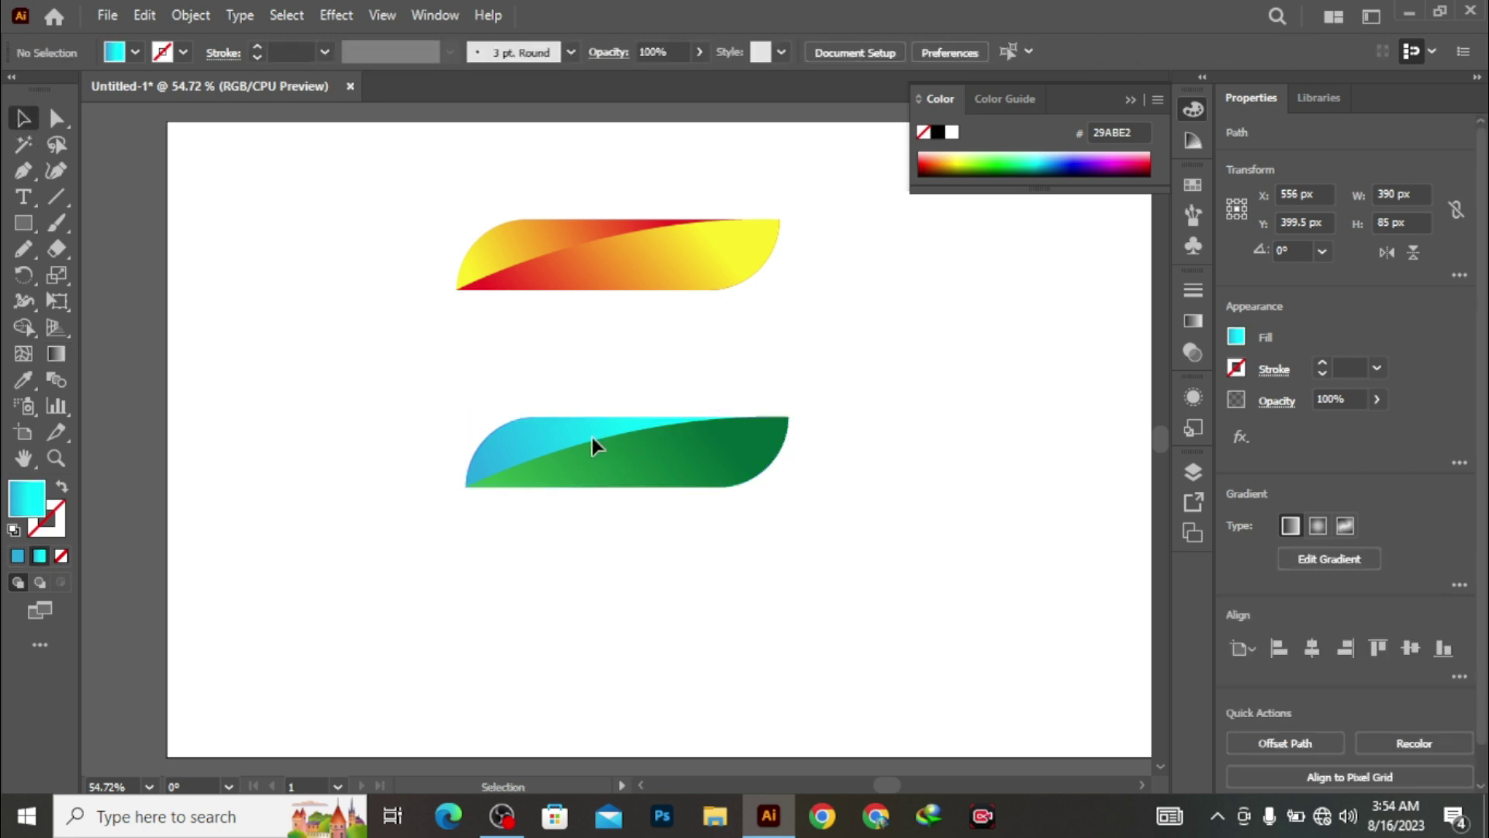
- Set the upper-right gradient stop of the copy's lower piece to teal 00A99D
{"action": "left_click", "coordinate": [668, 468]}
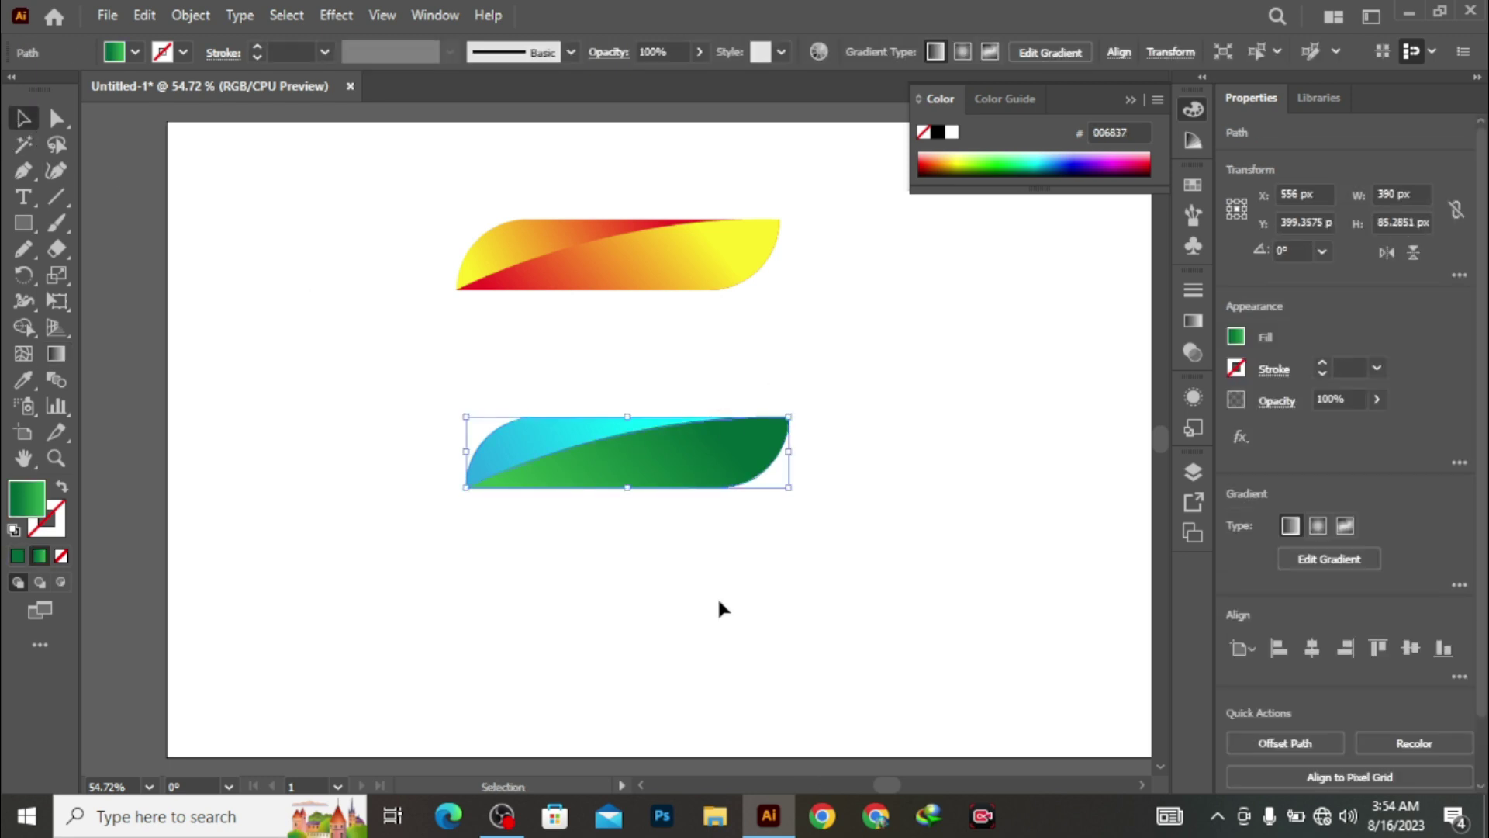
{"action": "key", "text": "g"}
{"action": "left_click", "coordinate": [697, 409]}
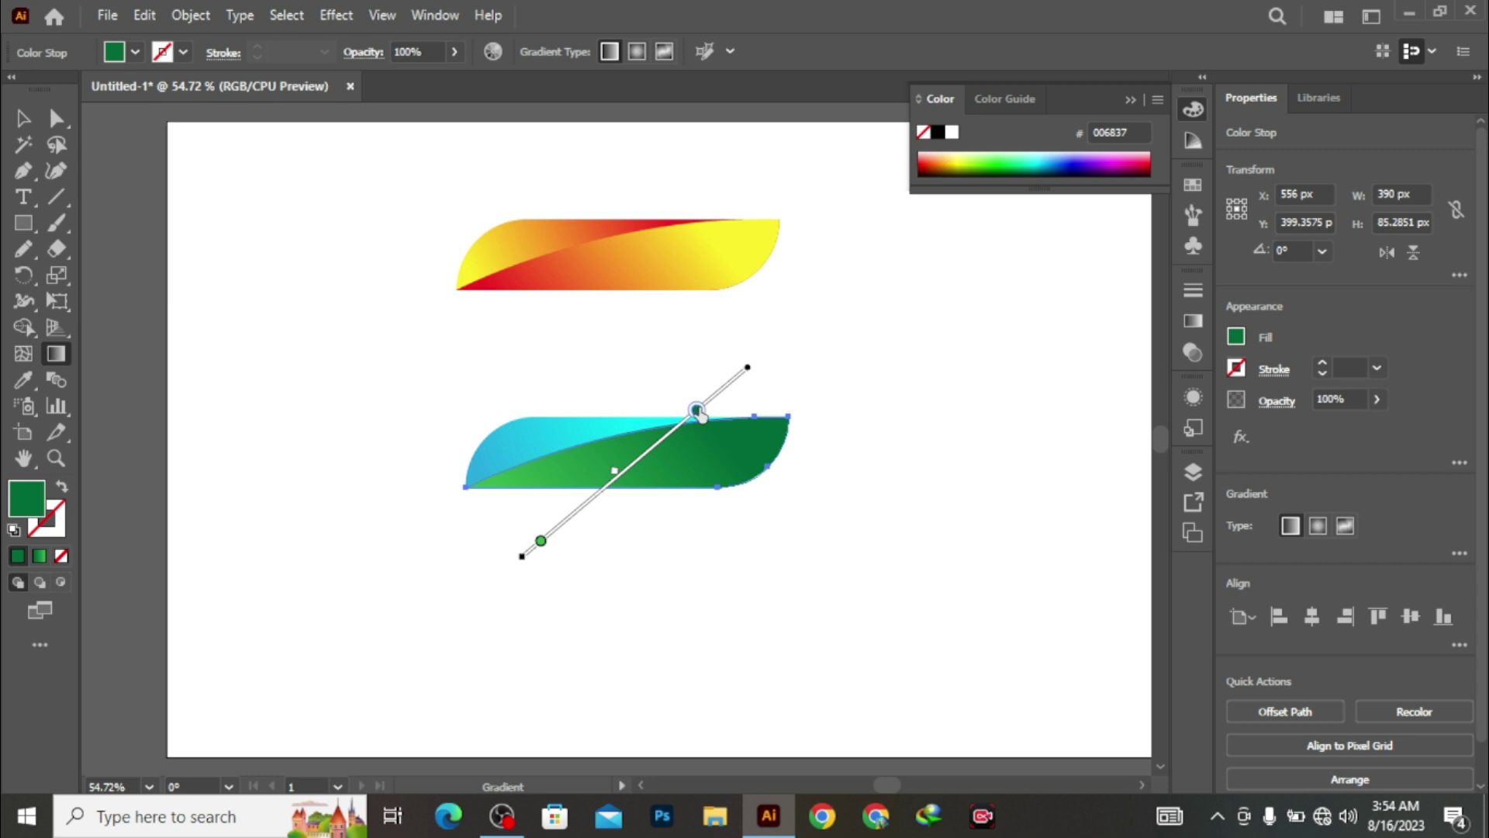
{"action": "double_click", "coordinate": [698, 410]}
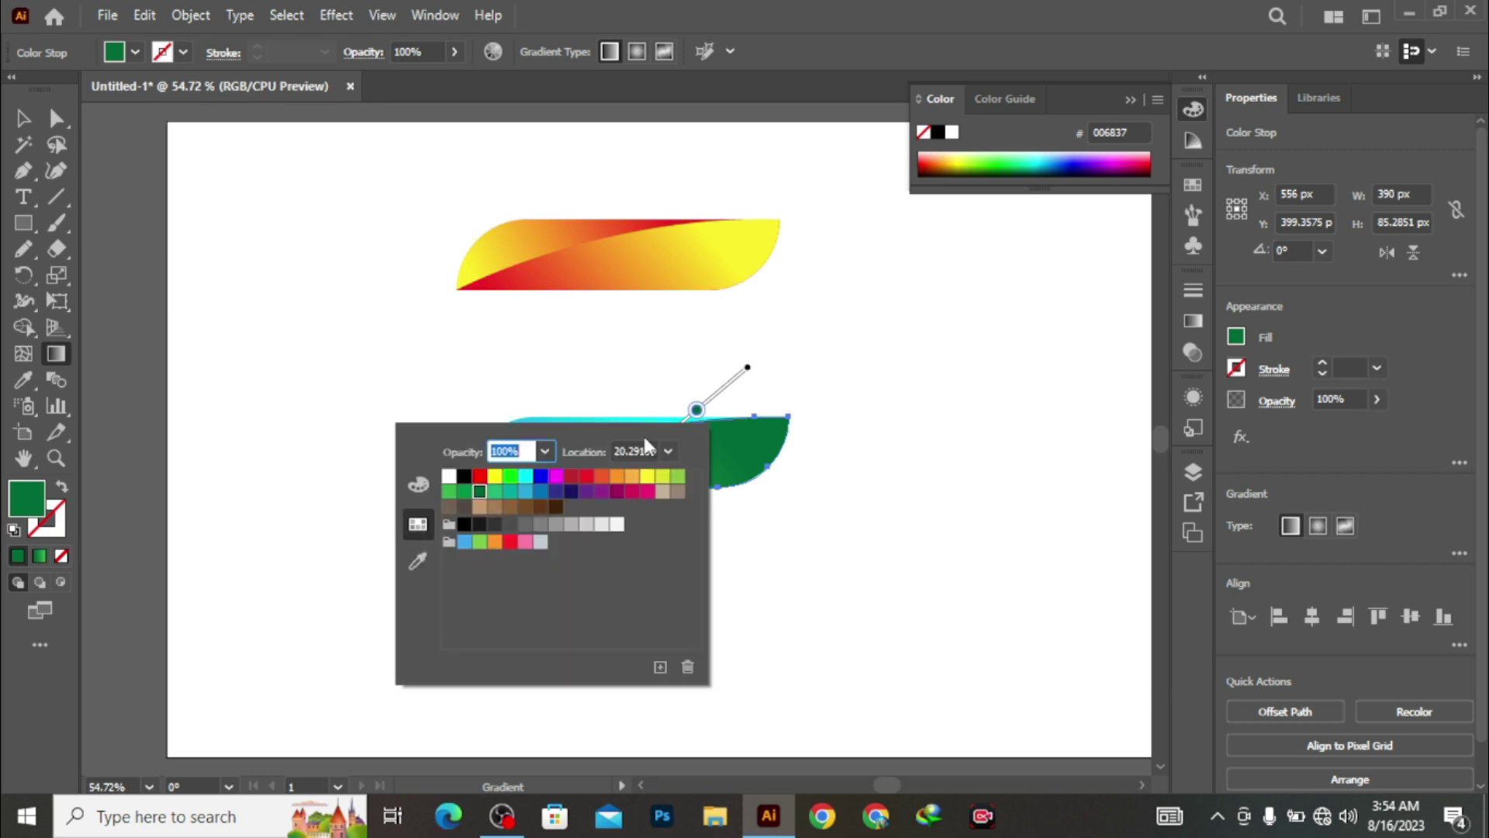
{"action": "left_click", "coordinate": [510, 492]}
{"action": "left_click", "coordinate": [595, 376]}
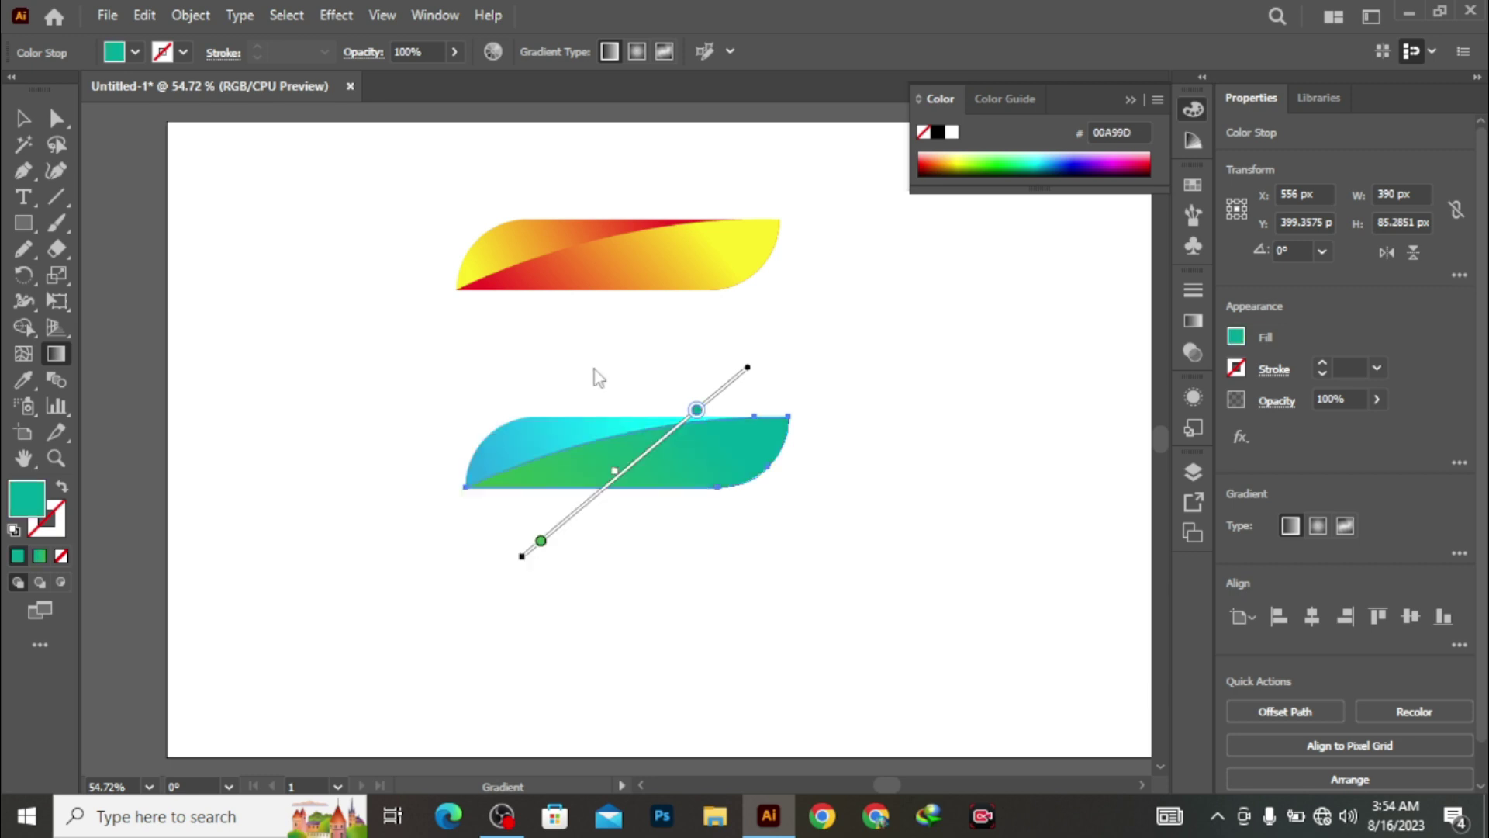
- Try several greens and blues on the lower-left gradient stop of the copy's lower piece, settling on blue 0071BC, and deselect it
{"action": "left_click", "coordinate": [542, 542]}
{"action": "double_click", "coordinate": [542, 542]}
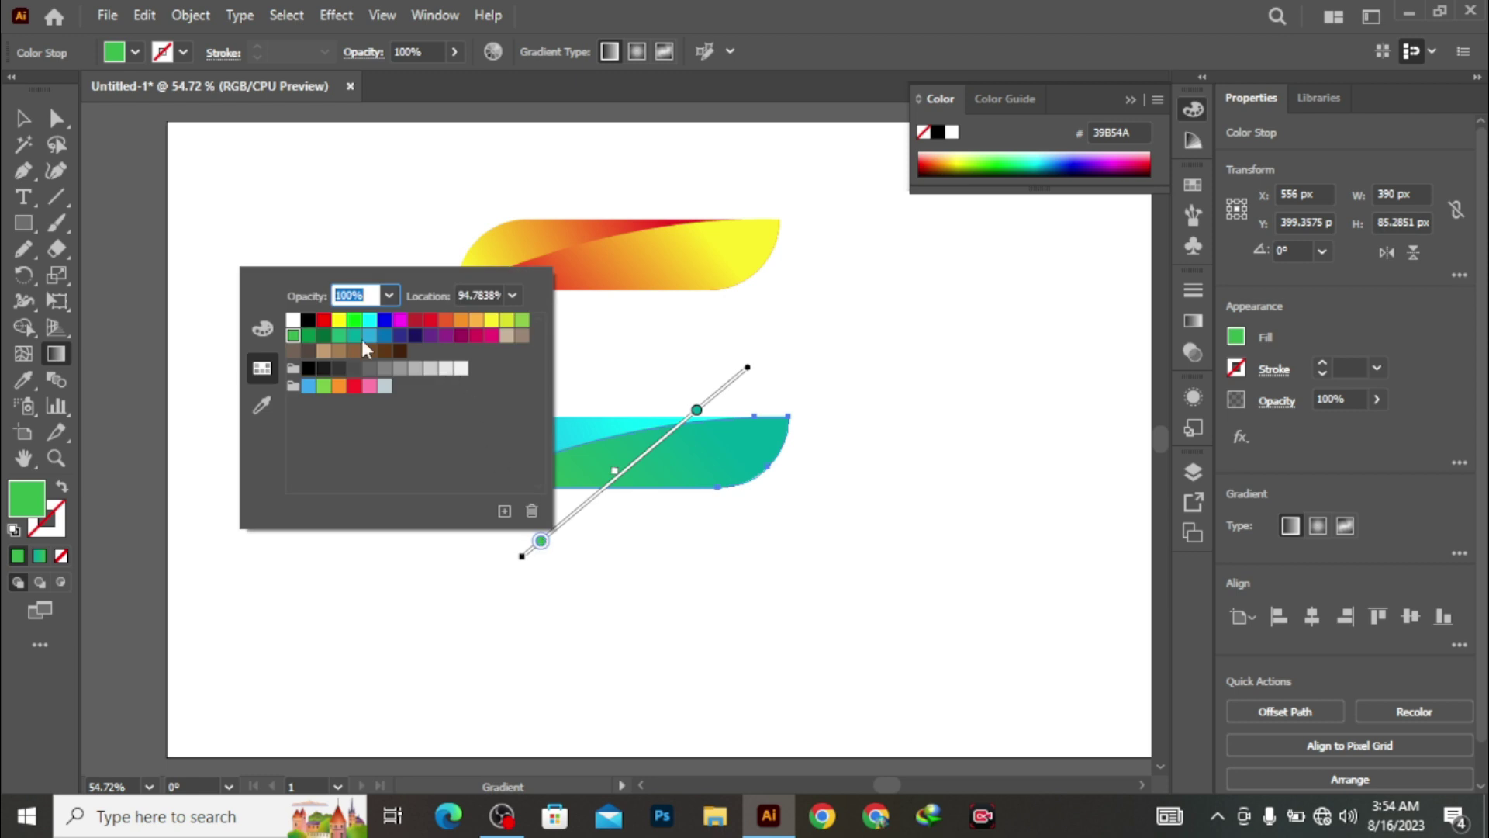
{"action": "left_click", "coordinate": [339, 336]}
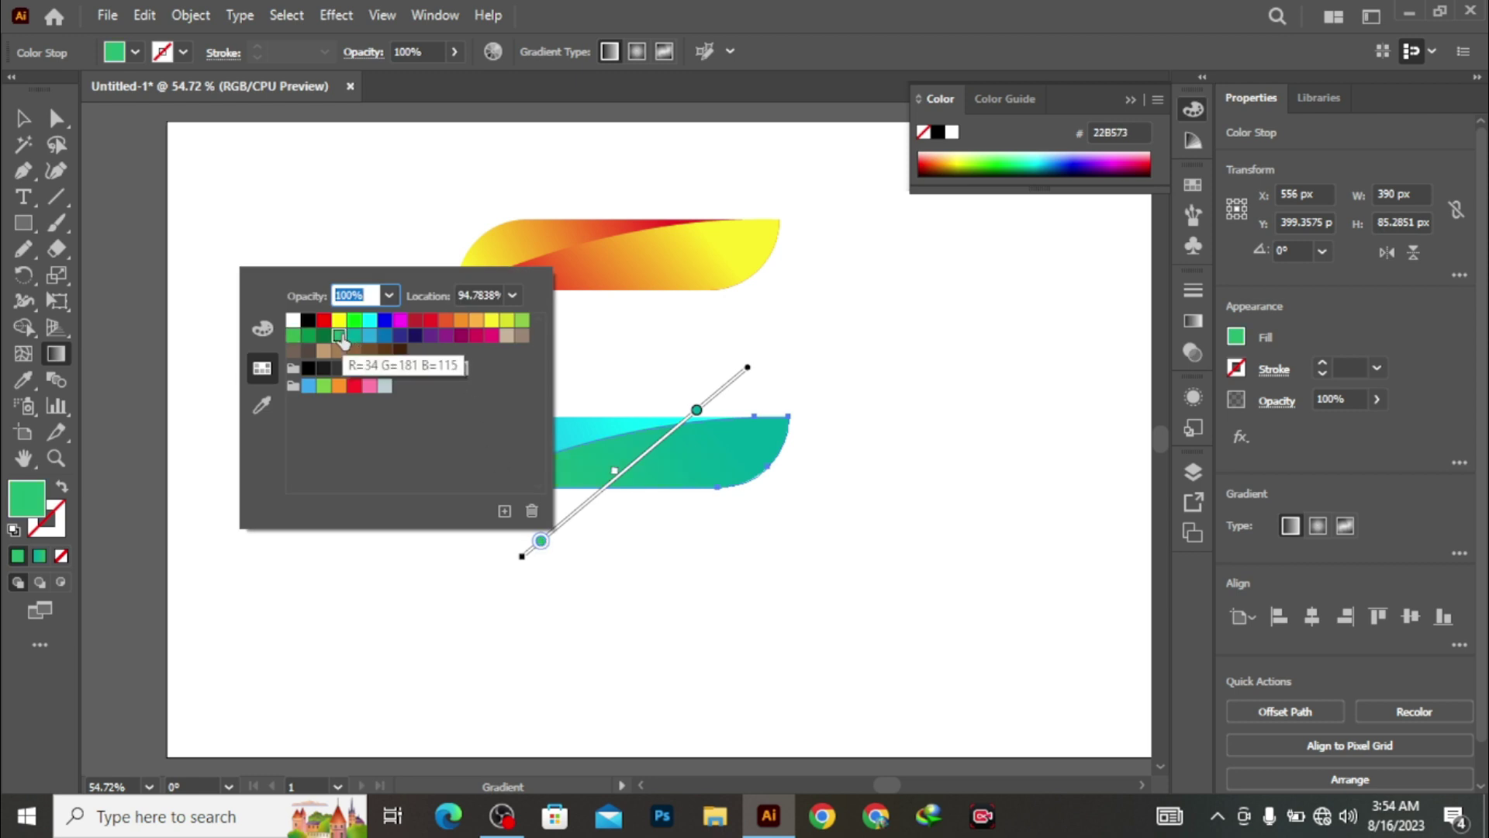
{"action": "left_click", "coordinate": [368, 338]}
{"action": "left_click", "coordinate": [354, 336]}
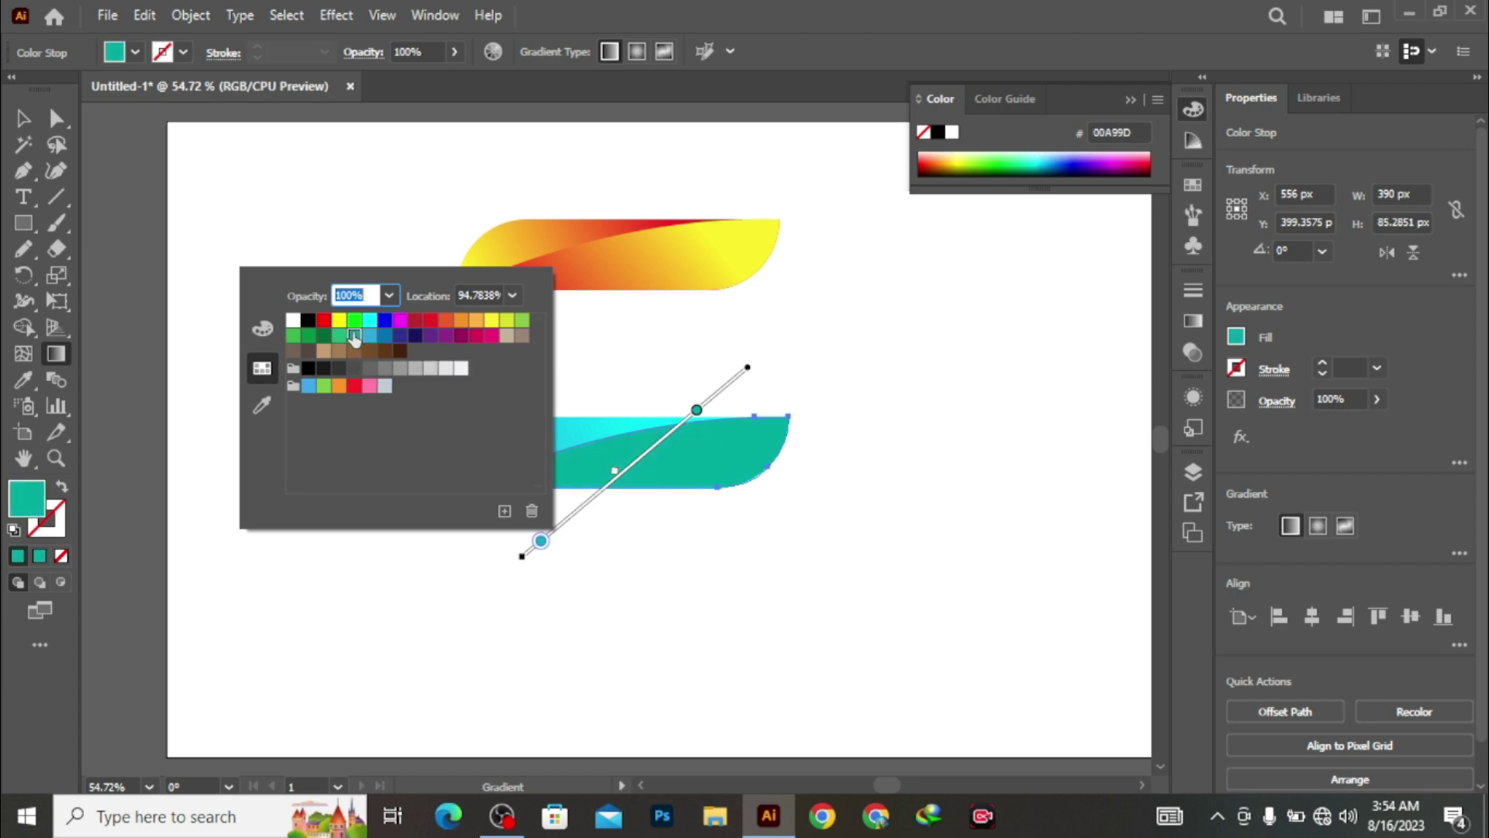
{"action": "left_click", "coordinate": [385, 336]}
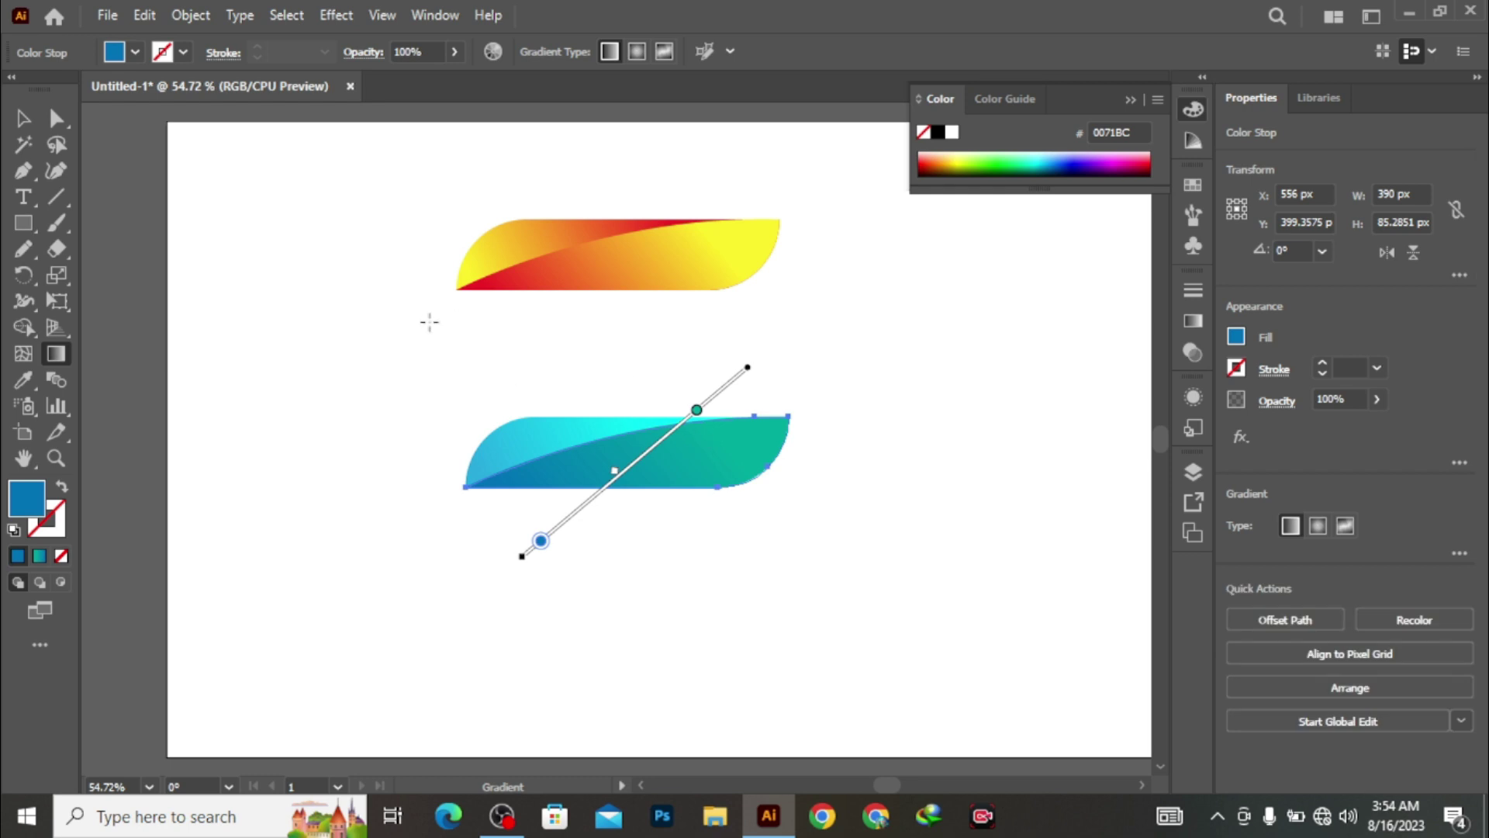
{"action": "left_click", "coordinate": [23, 117]}
{"action": "left_click", "coordinate": [219, 293]}
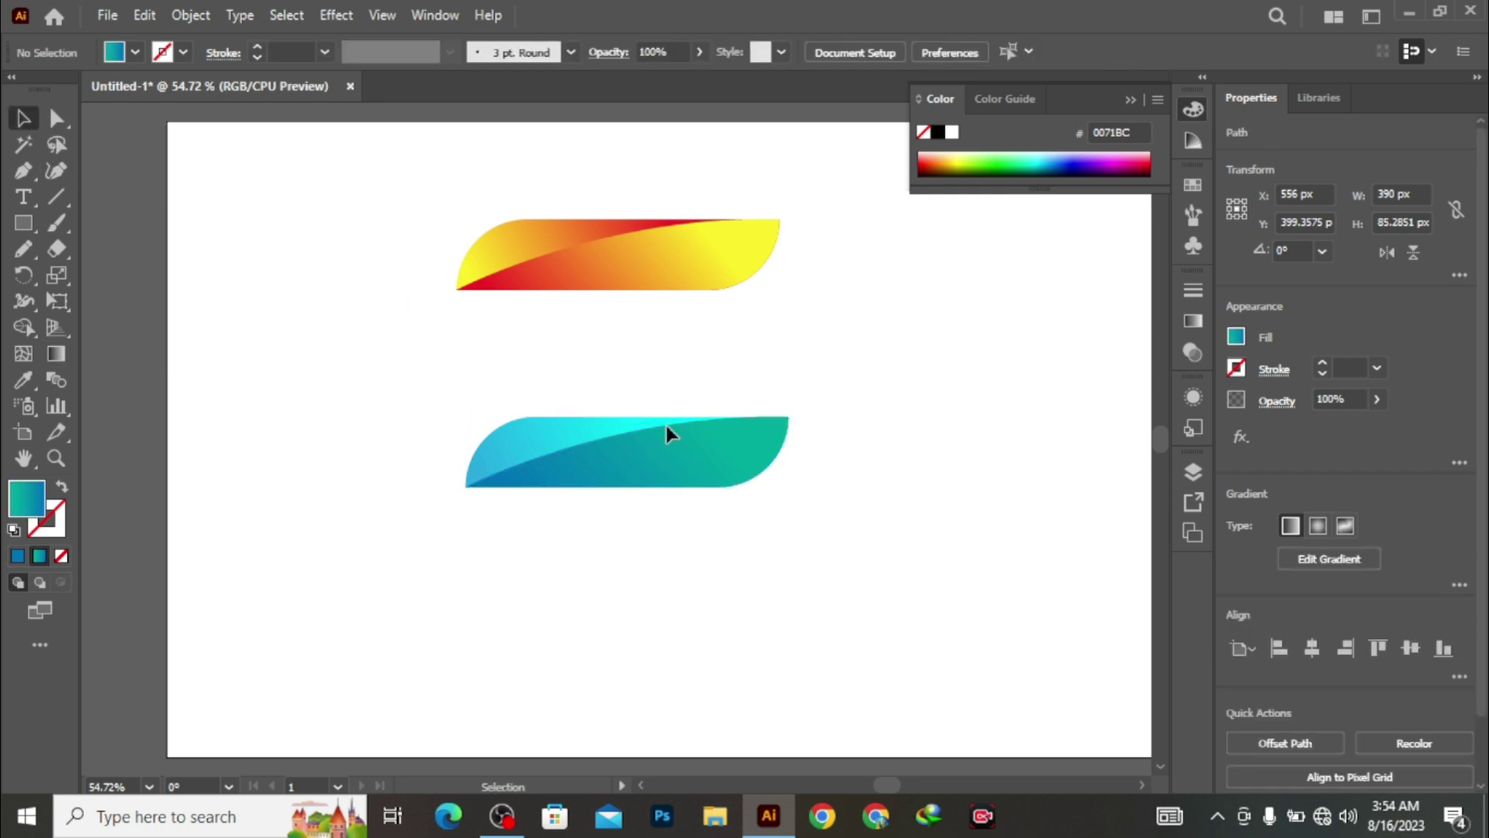
- Reduce the opacity of the blue-to-teal lower piece of the copy and deselect it
{"action": "left_click", "coordinate": [665, 421]}
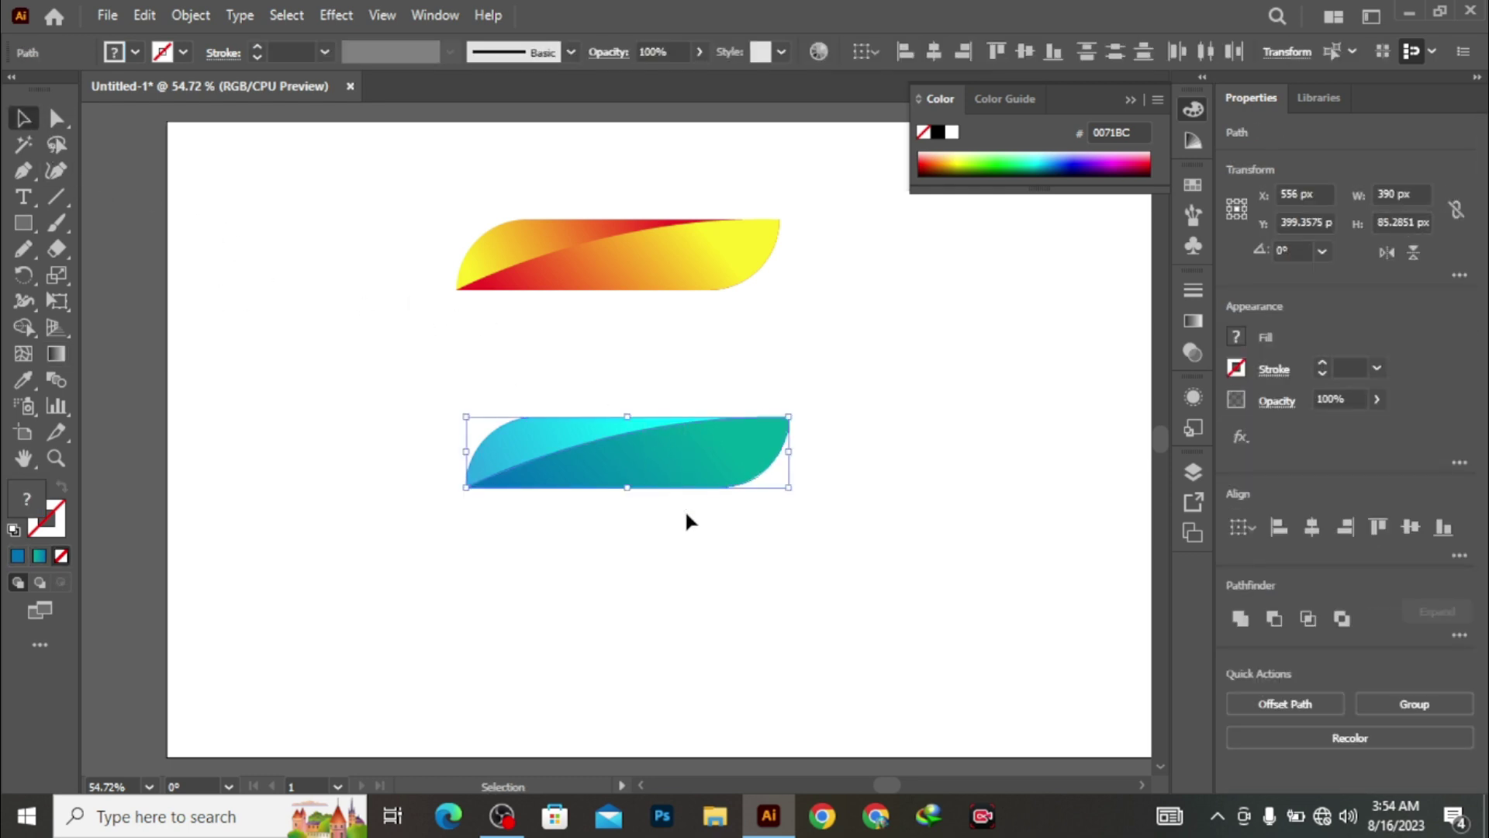
{"action": "left_click", "coordinate": [705, 500]}
{"action": "left_click", "coordinate": [687, 459]}
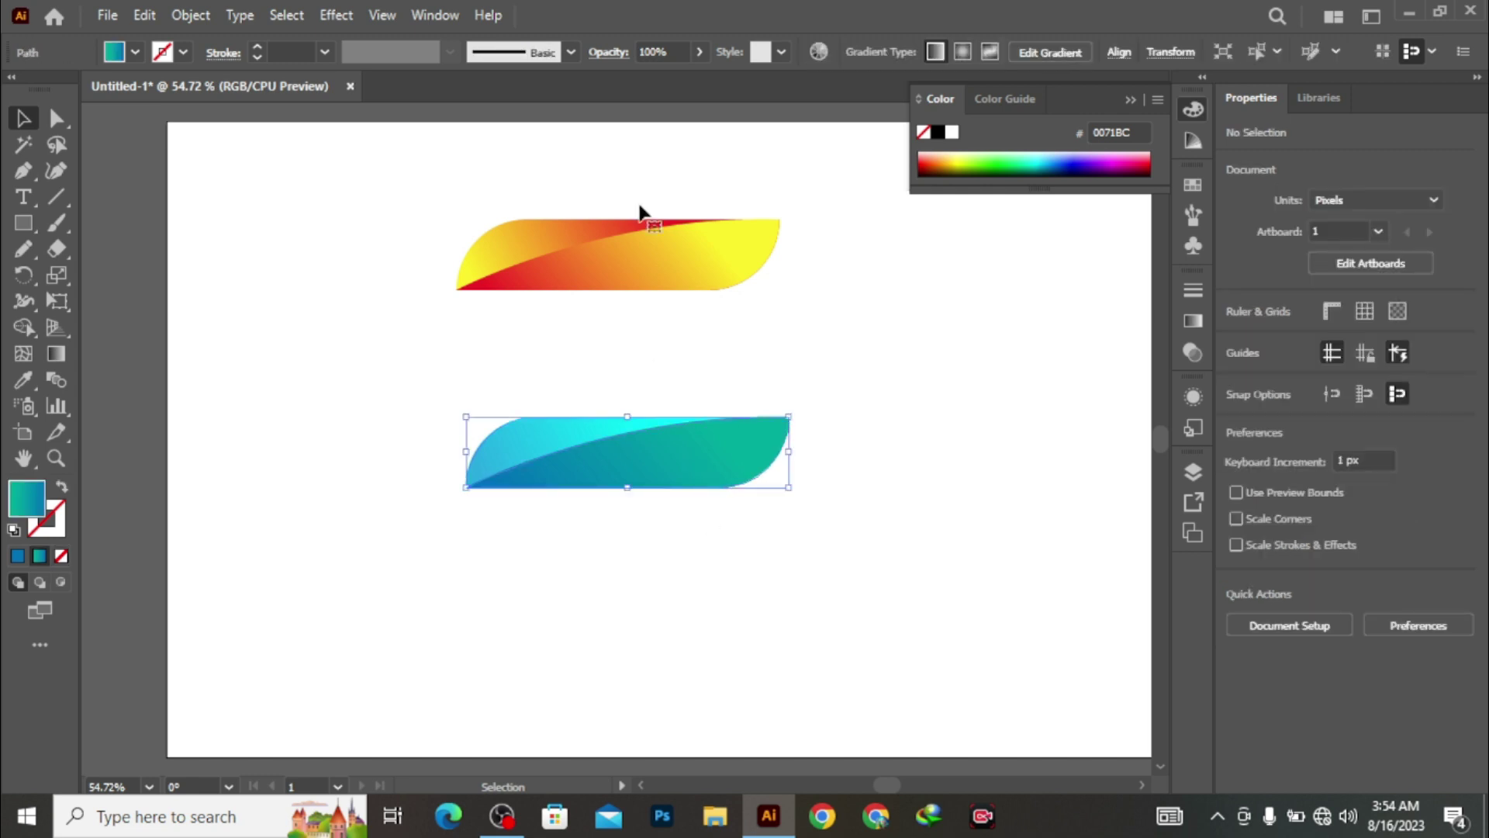
{"action": "left_click", "coordinate": [654, 52]}
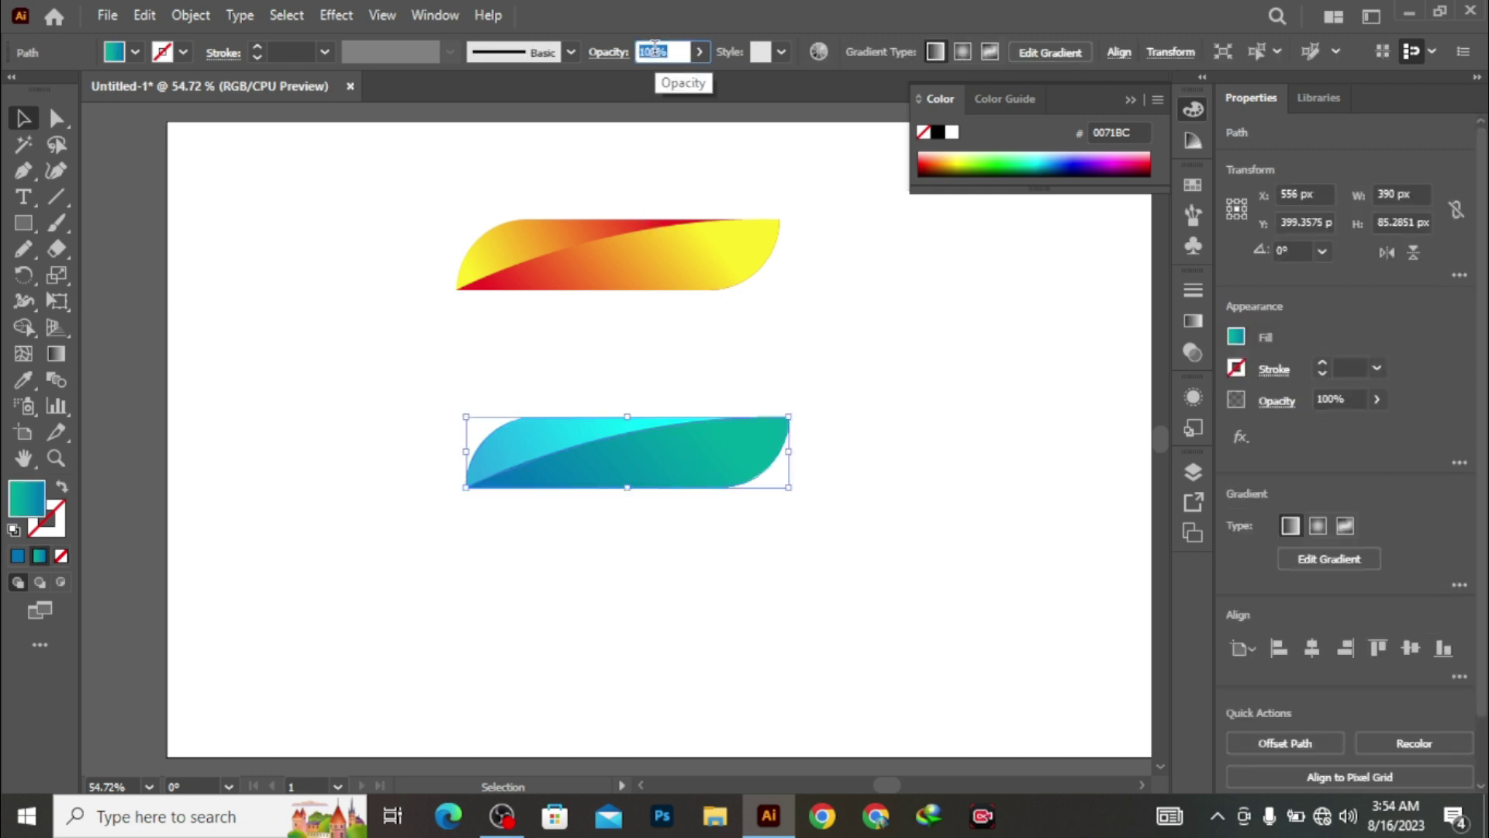
{"action": "left_click", "coordinate": [707, 285]}
{"action": "left_click", "coordinate": [737, 396]}
- Try 70% opacity on the whole yellow-to-red group, and undo back to its separate, ungrouped pieces
{"action": "left_click", "coordinate": [718, 263]}
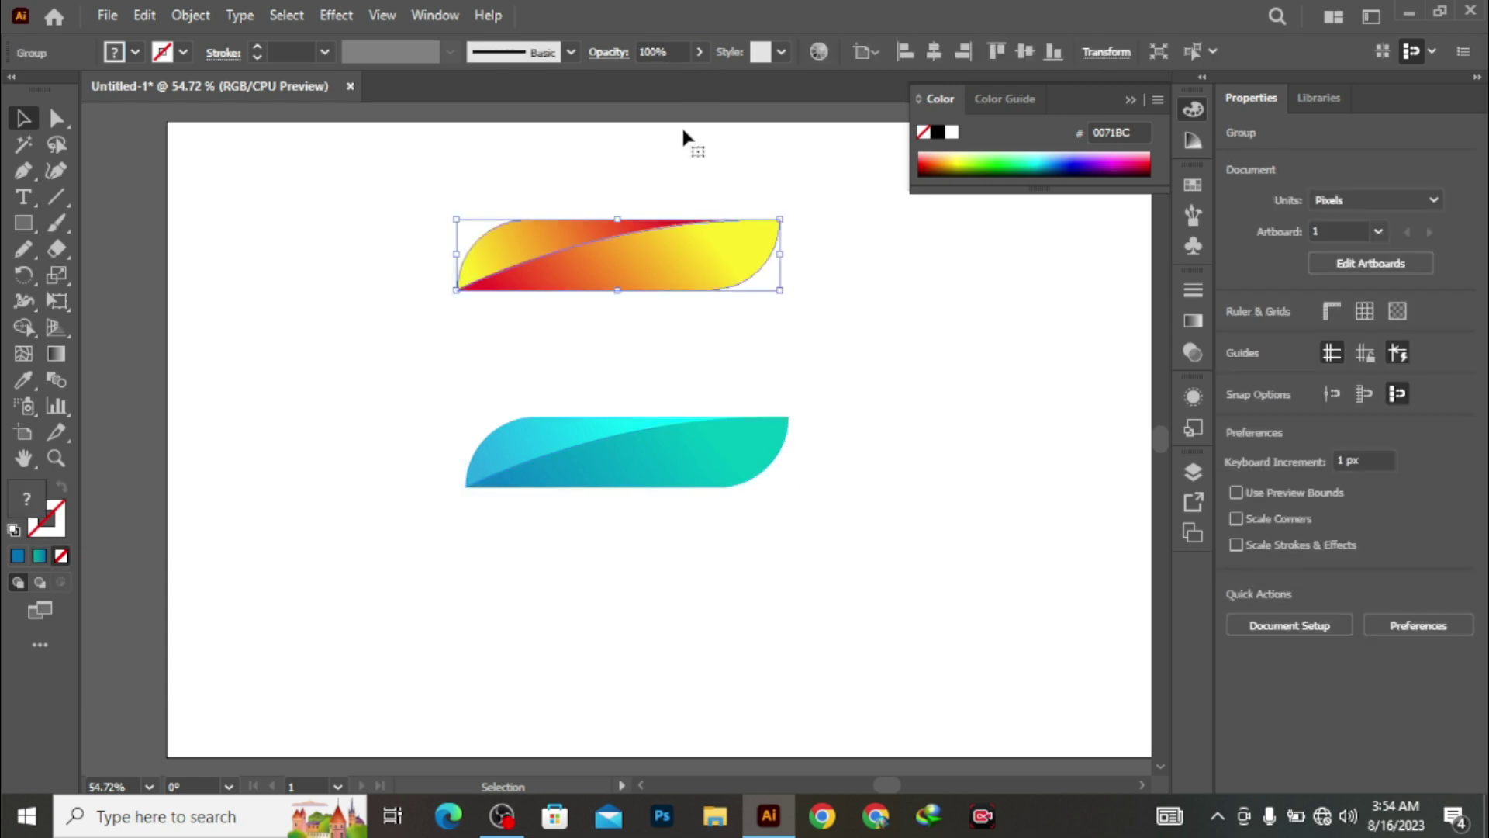
{"action": "left_click", "coordinate": [664, 52]}
{"action": "type", "text": "70"}
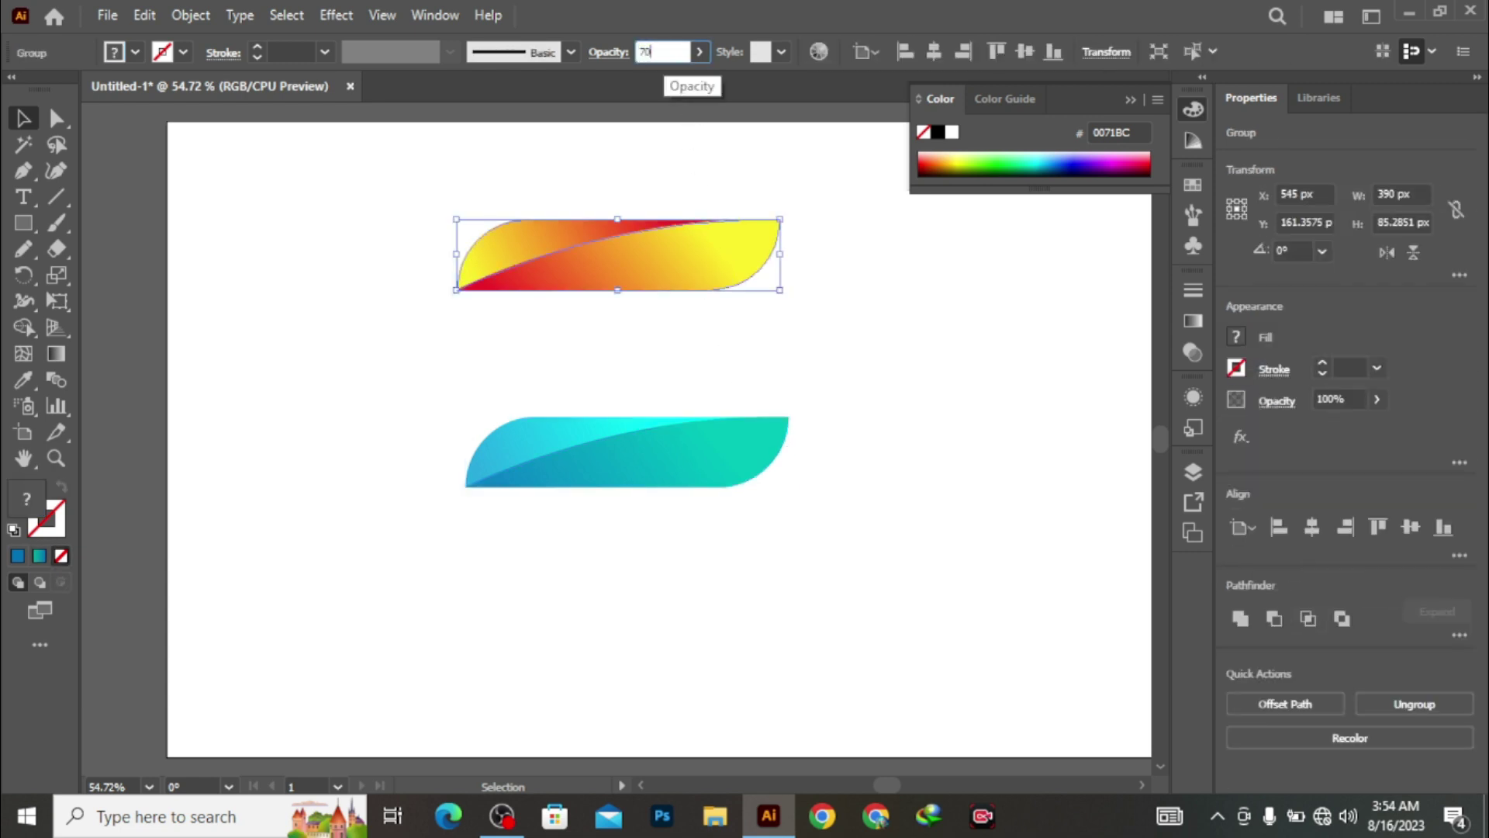
{"action": "key", "text": "Return"}
{"action": "left_click", "coordinate": [847, 405]}
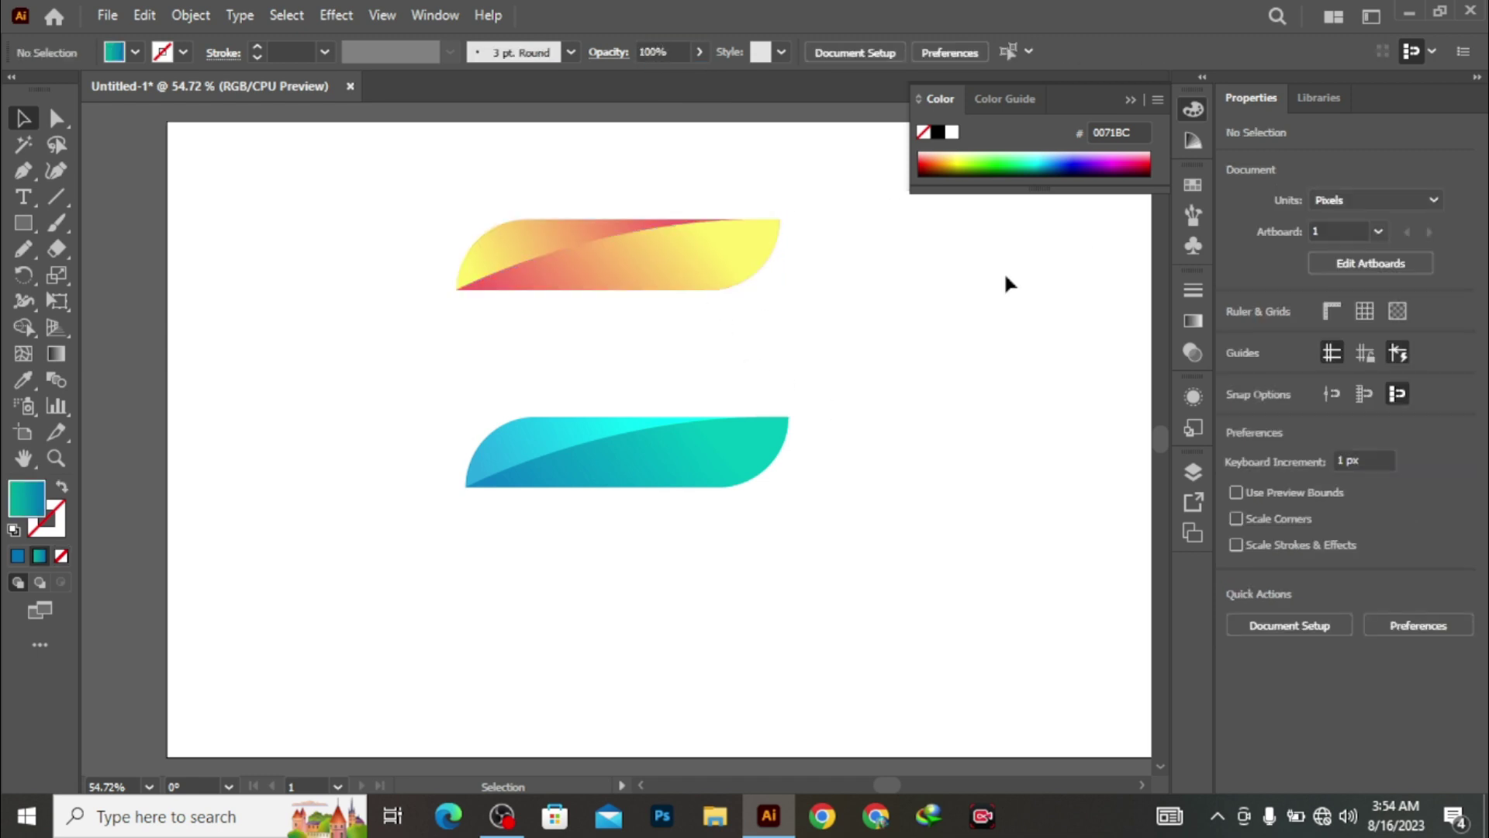
{"action": "key", "text": "ctrl+z"}
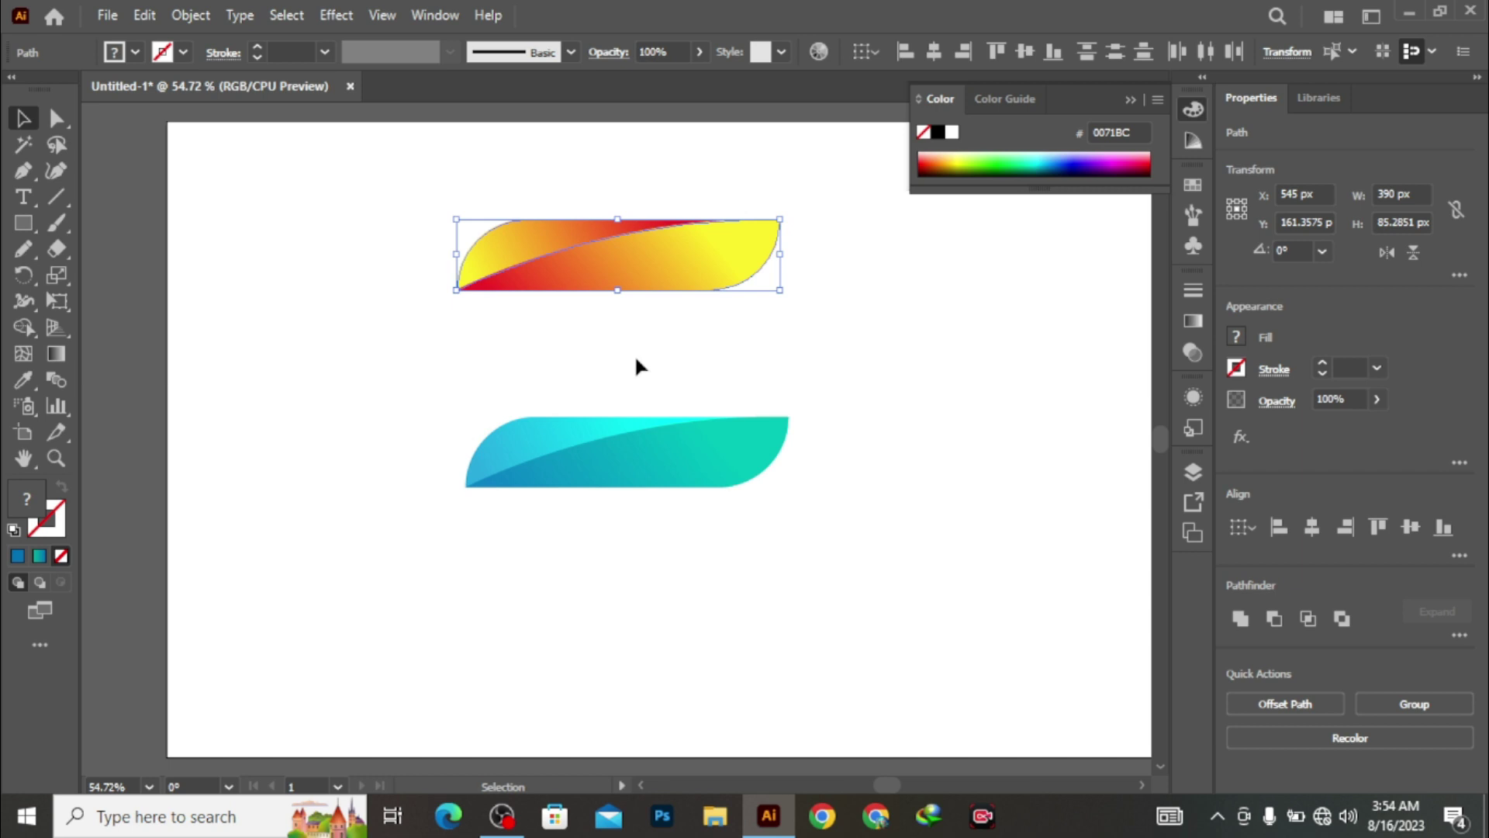
- Set the opacity of only the lower piece of the yellow-to-red shape to 70%, keeping it in its original position
{"action": "left_click", "coordinate": [634, 353]}
{"action": "left_click", "coordinate": [664, 267]}
{"action": "left_click_drag", "start_coordinate": [686, 273], "coordinate": [696, 298]}
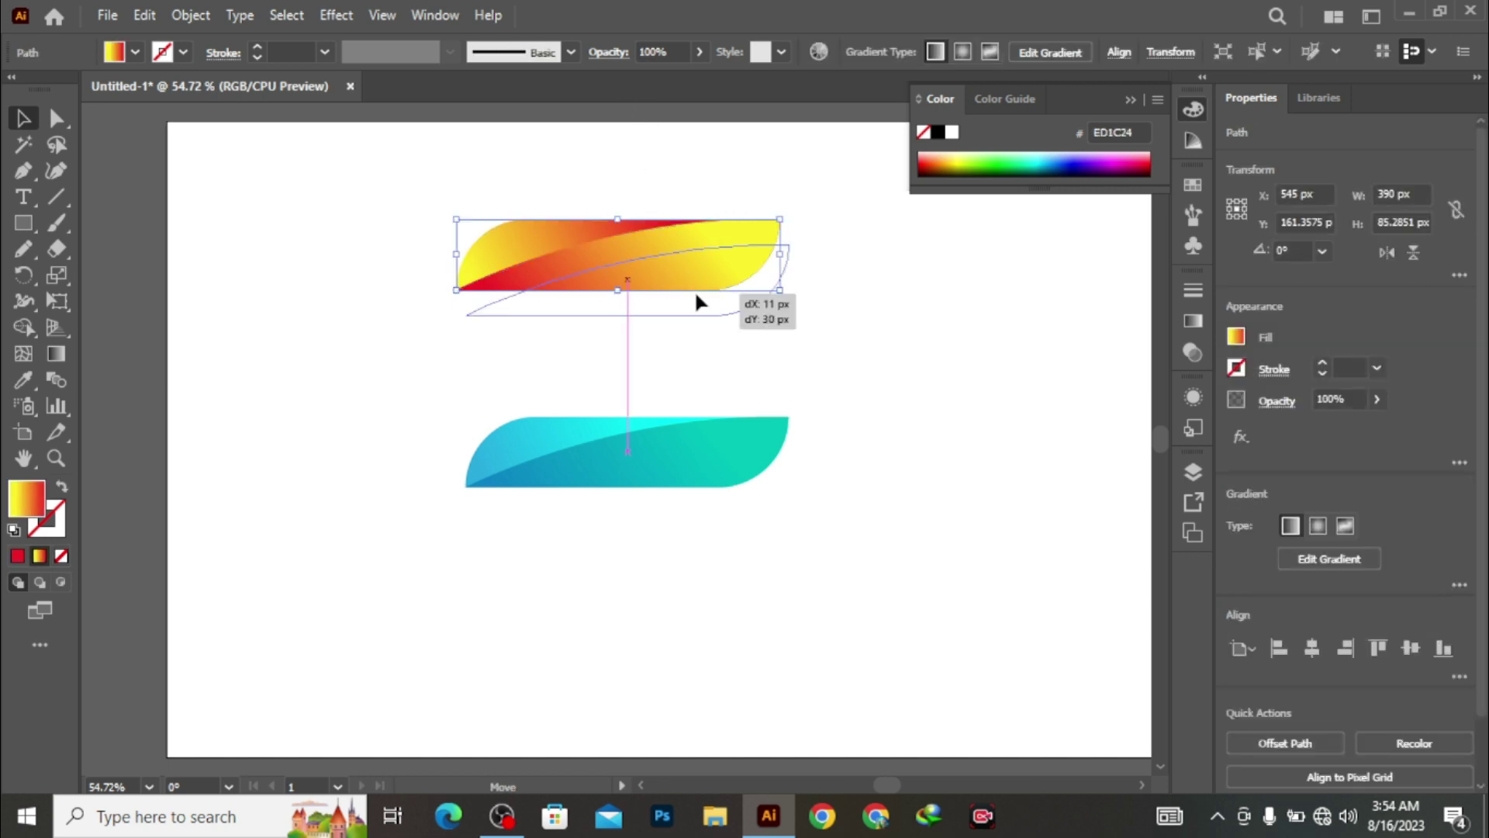
{"action": "key", "text": "ctrl+z"}
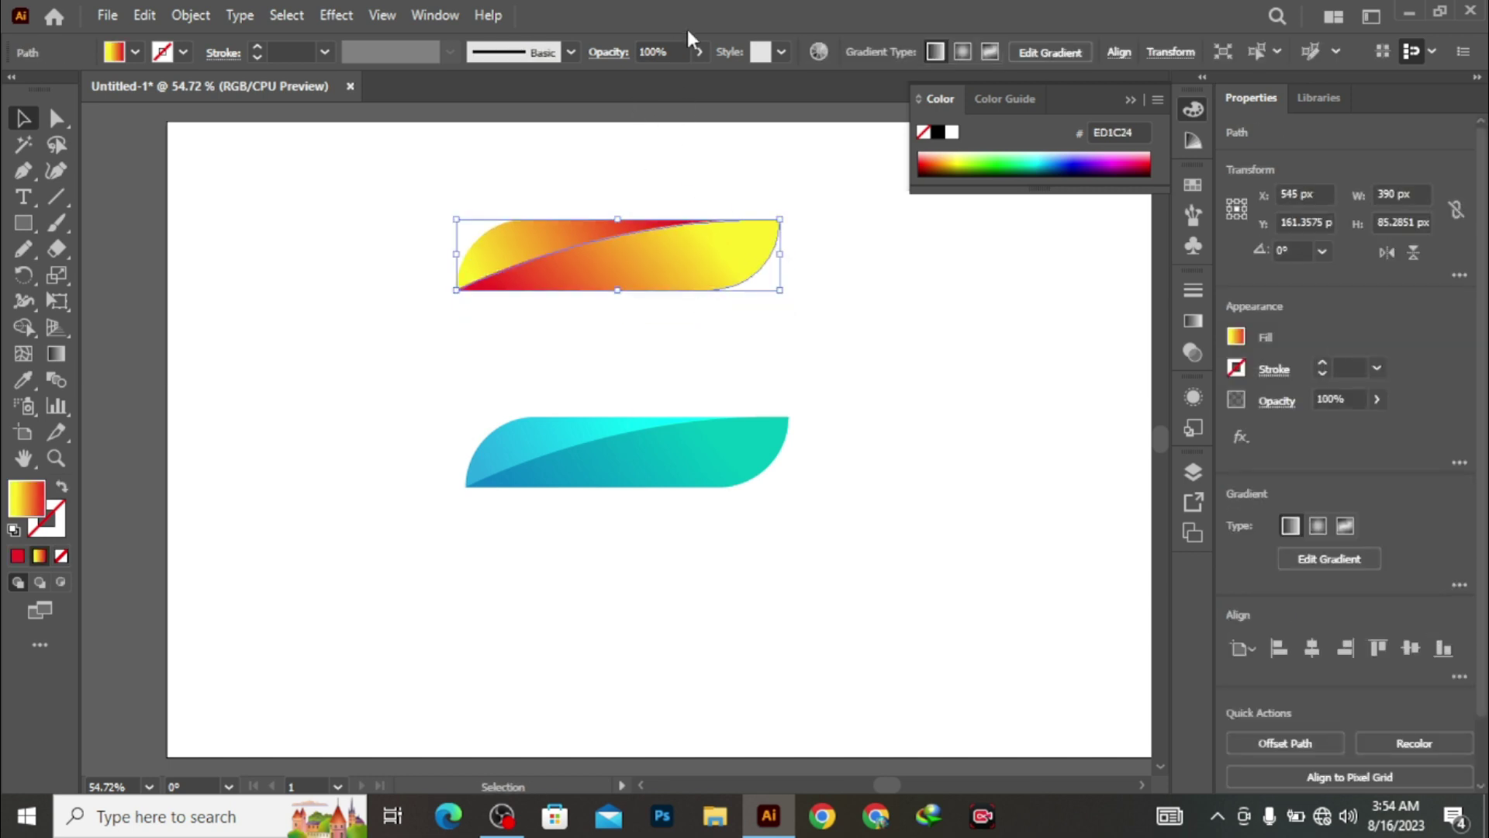
{"action": "left_click", "coordinate": [663, 52]}
{"action": "type", "text": "70"}
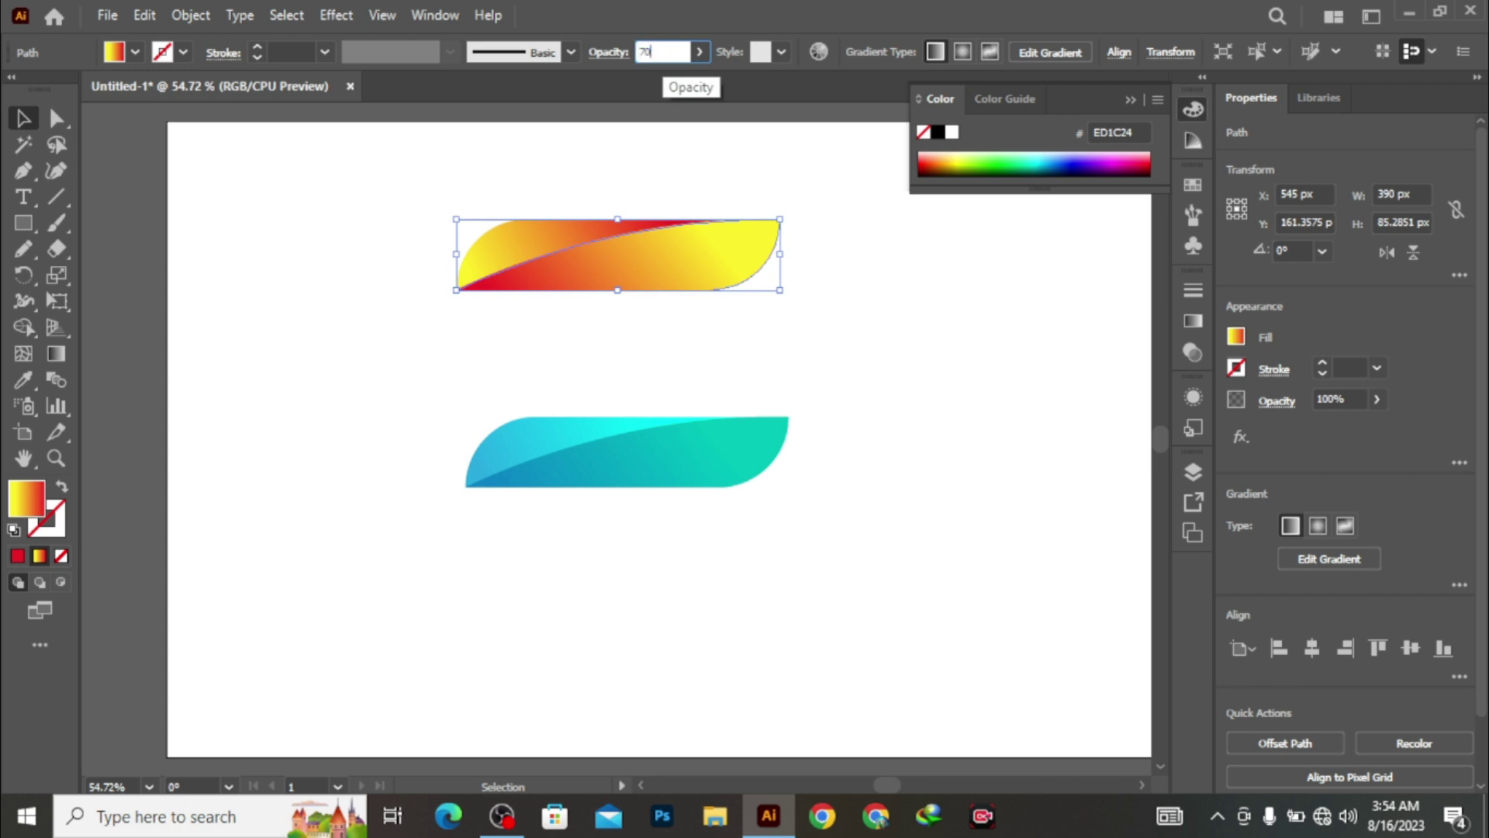
{"action": "key", "text": "Return"}
{"action": "left_click", "coordinate": [851, 440]}
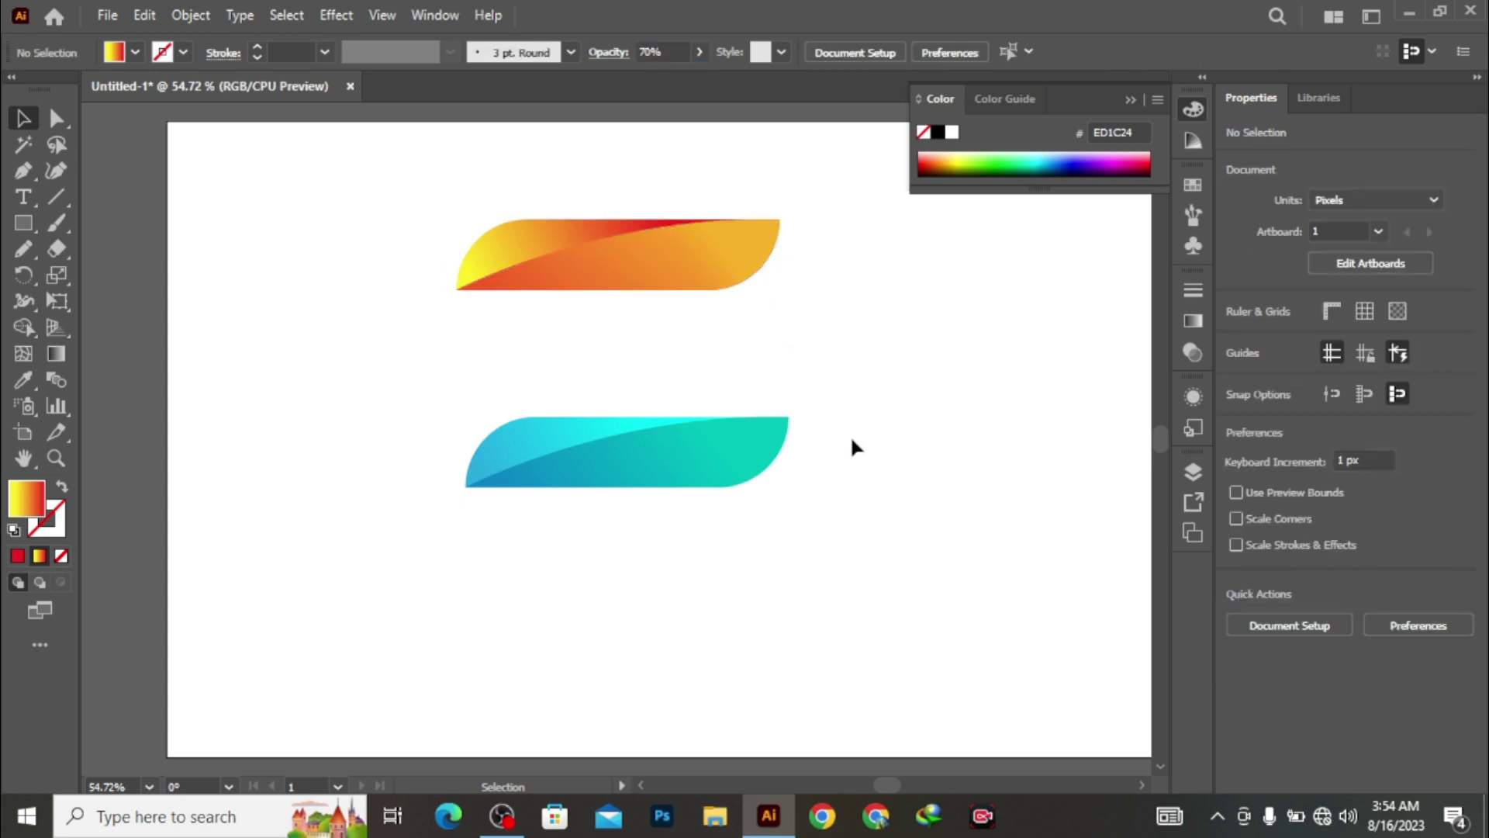
- Group the two pieces of the yellow-to-red shape, and group the two pieces of the blue-teal copy separately
{"action": "left_click_drag", "start_coordinate": [612, 163], "coordinate": [657, 355]}
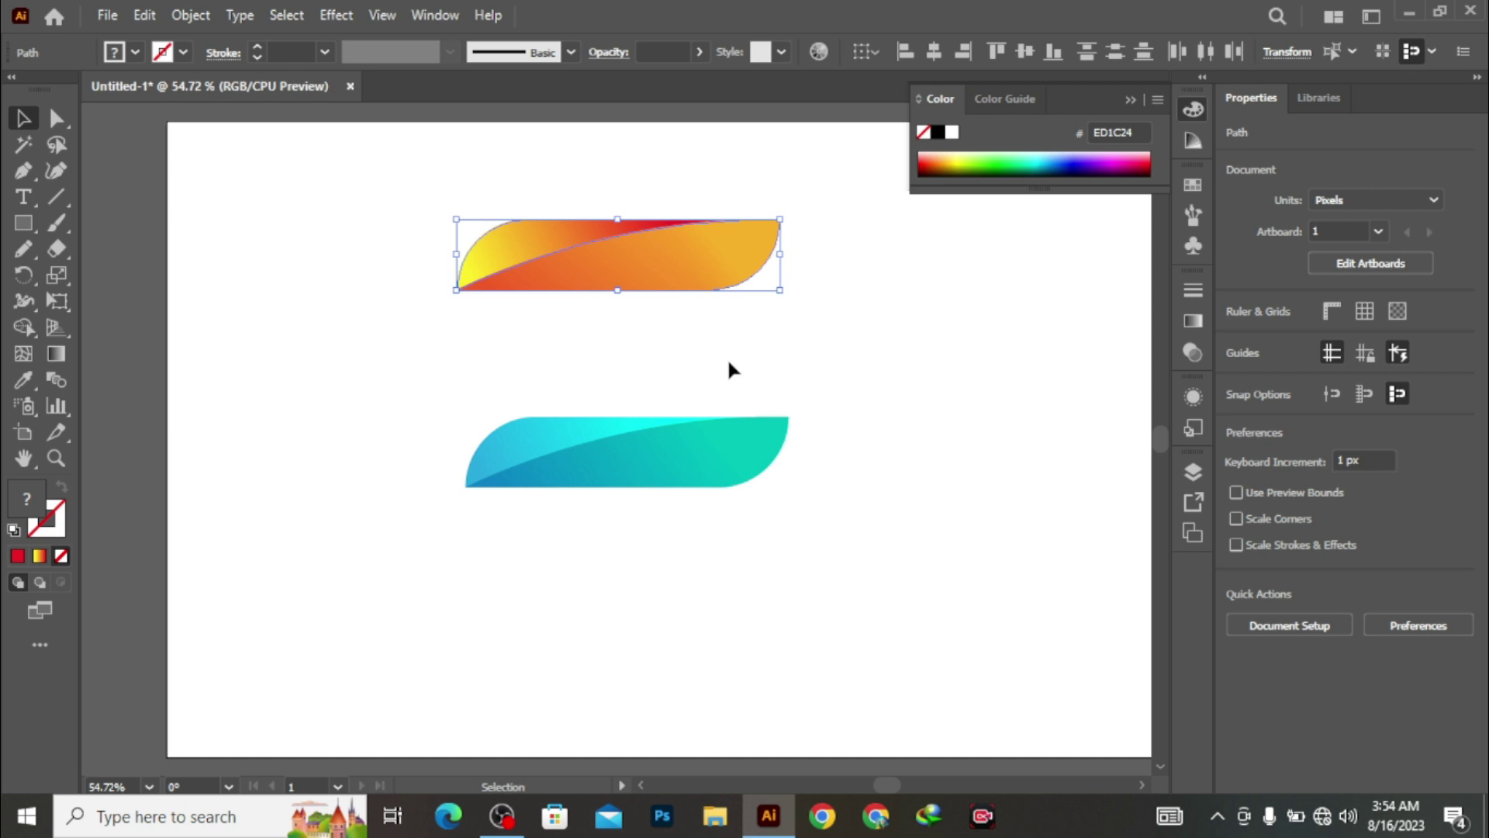
{"action": "key", "text": "ctrl"}
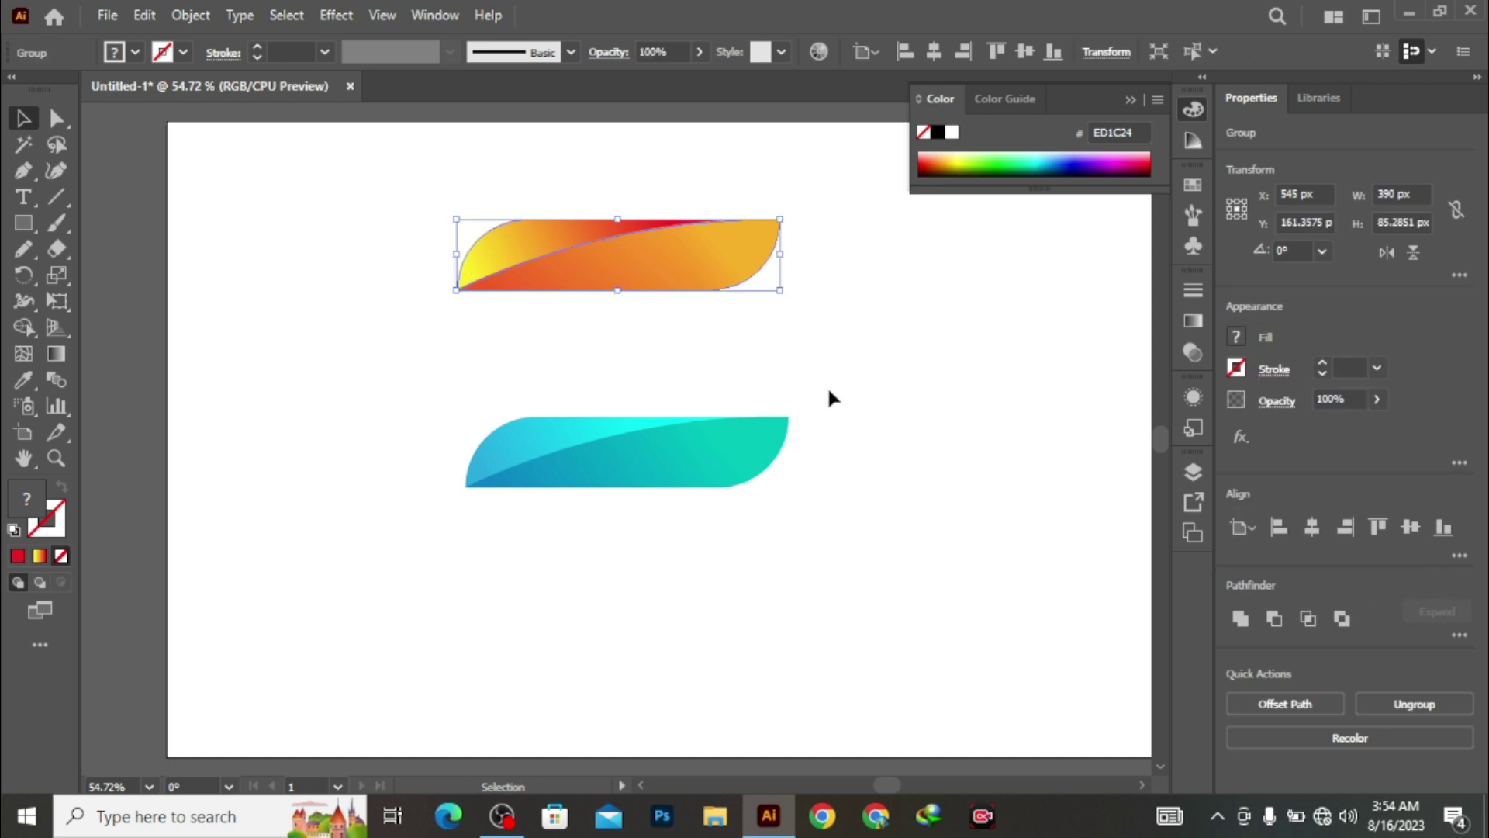
{"action": "left_click", "coordinate": [827, 388]}
{"action": "left_click_drag", "start_coordinate": [639, 401], "coordinate": [631, 532]}
{"action": "key", "text": "ctrl"}
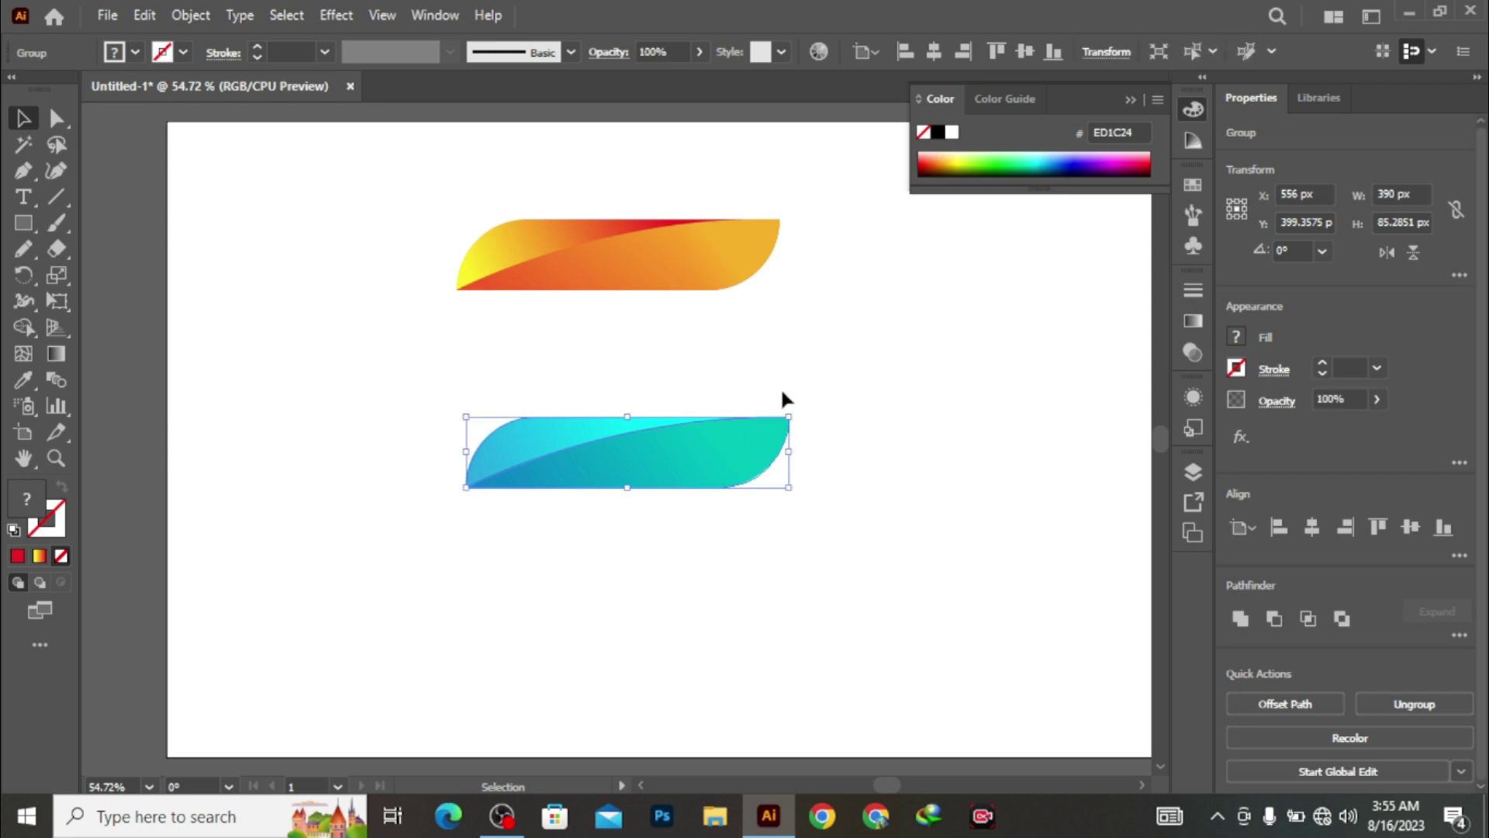
{"action": "left_click", "coordinate": [780, 392]}
- Rotate the blue-teal group by 90° so it stands upright beneath the orange bar
{"action": "left_click", "coordinate": [757, 446]}
{"action": "left_click", "coordinate": [1281, 251]}
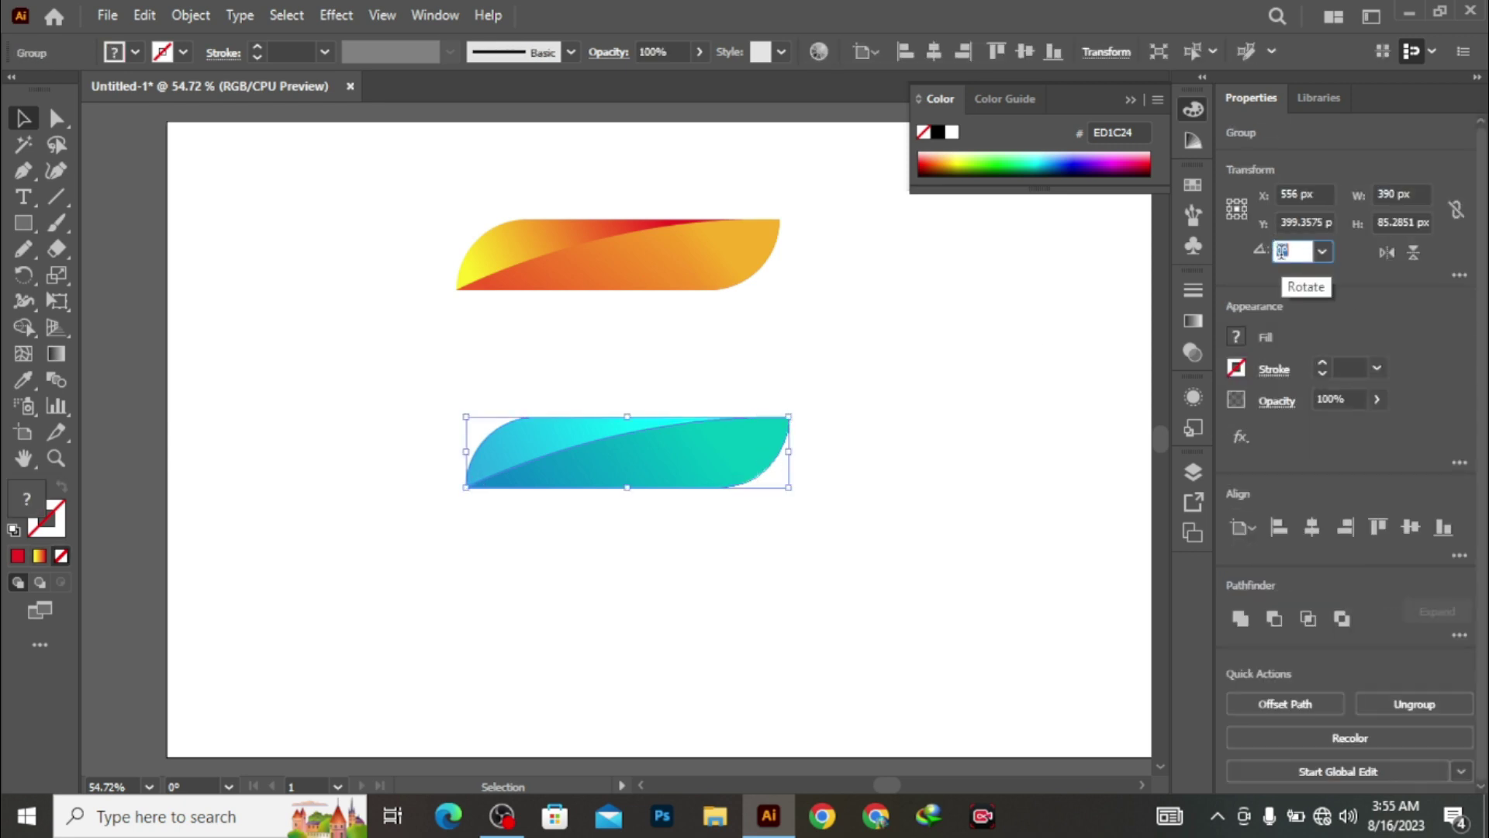
{"action": "double_click", "coordinate": [1281, 251]}
{"action": "type", "text": "90"}
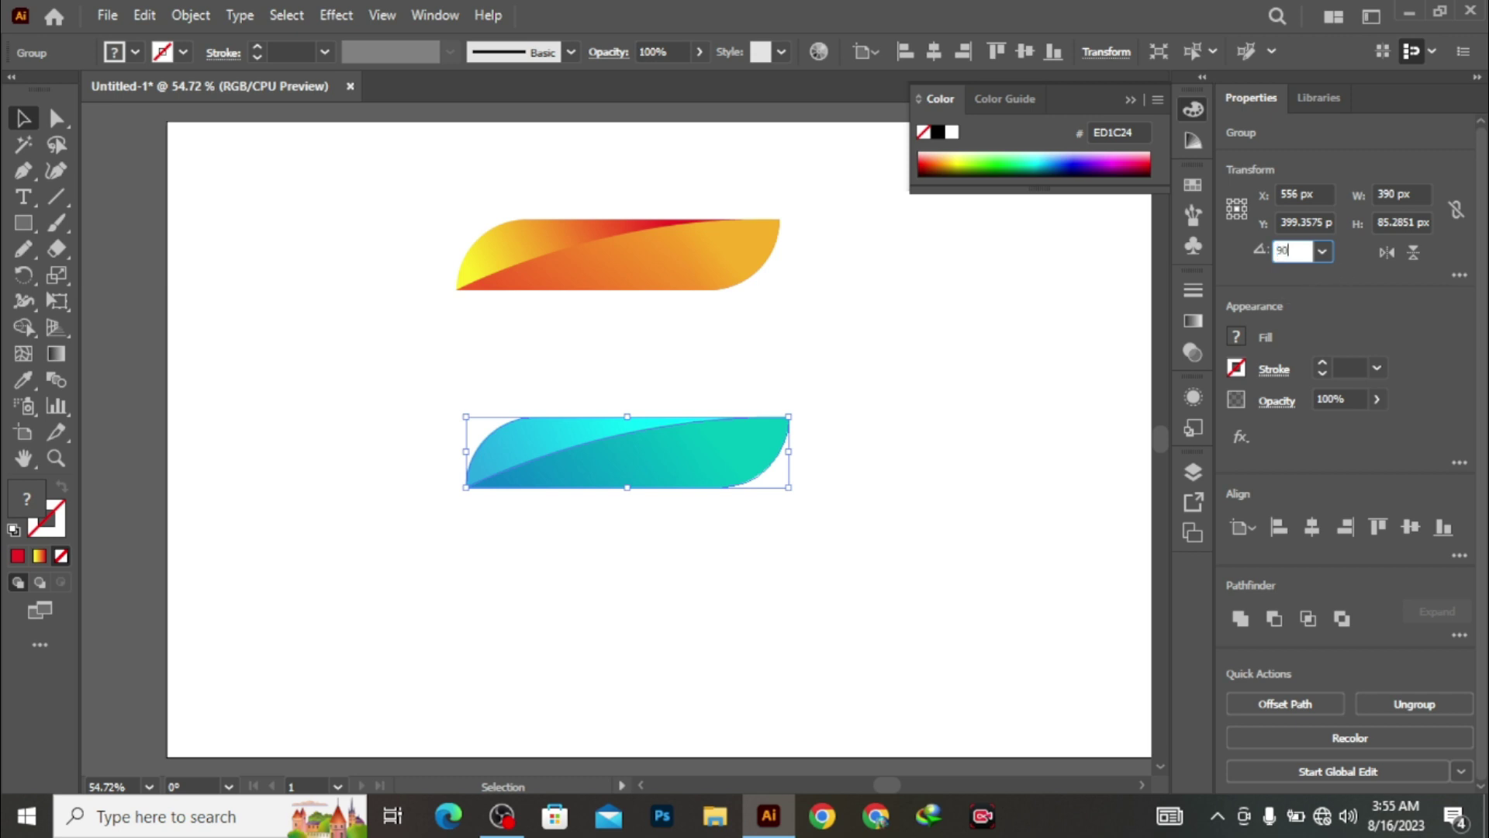
{"action": "key", "text": "Return"}
{"action": "left_click", "coordinate": [742, 423]}
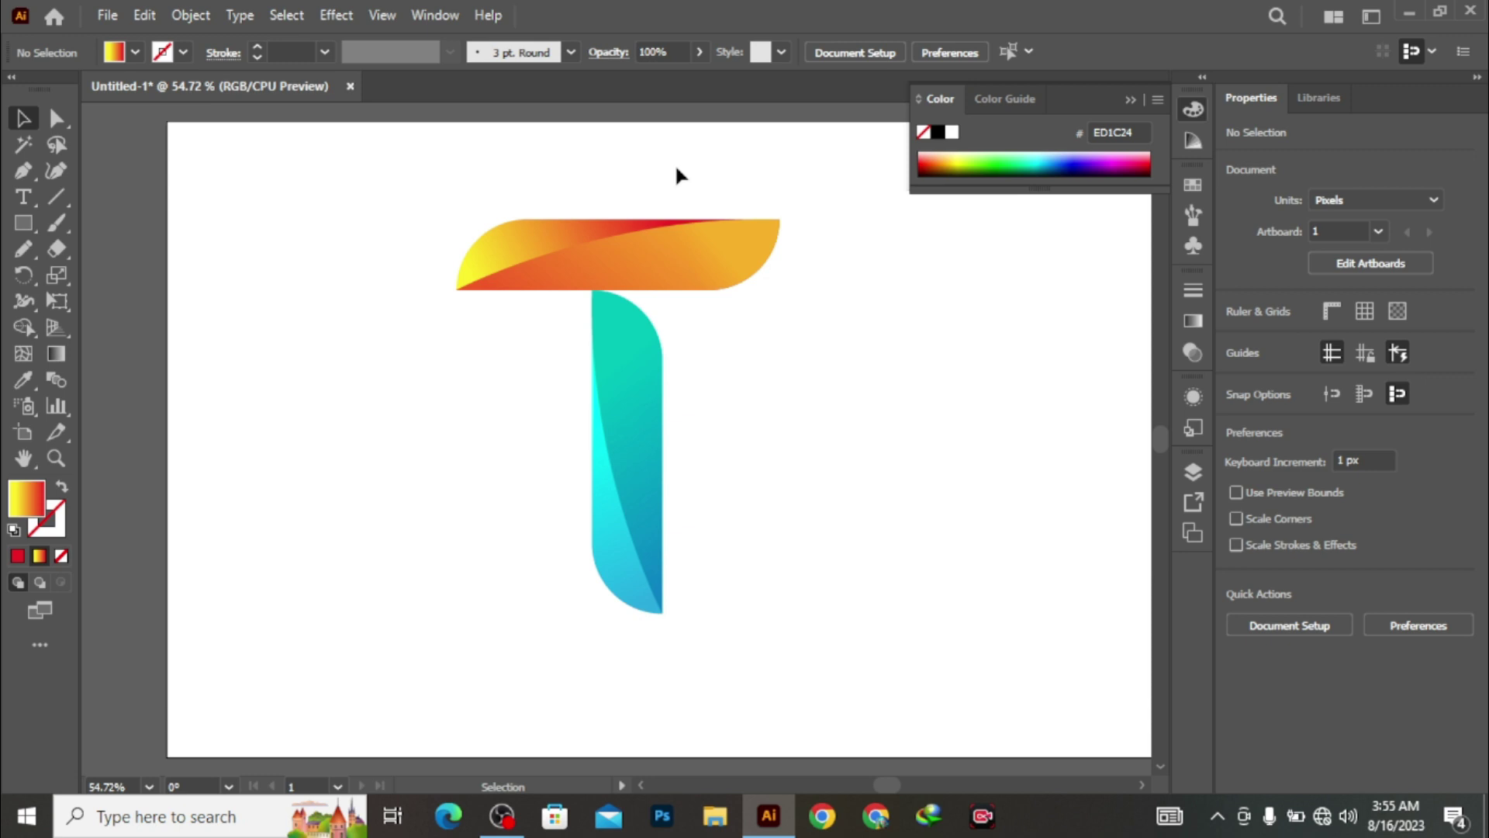
- Move the upright blue-teal group up to overlap the orange bar, and align both groups on their horizontal centers
{"action": "left_click_drag", "start_coordinate": [642, 463], "coordinate": [637, 382]}
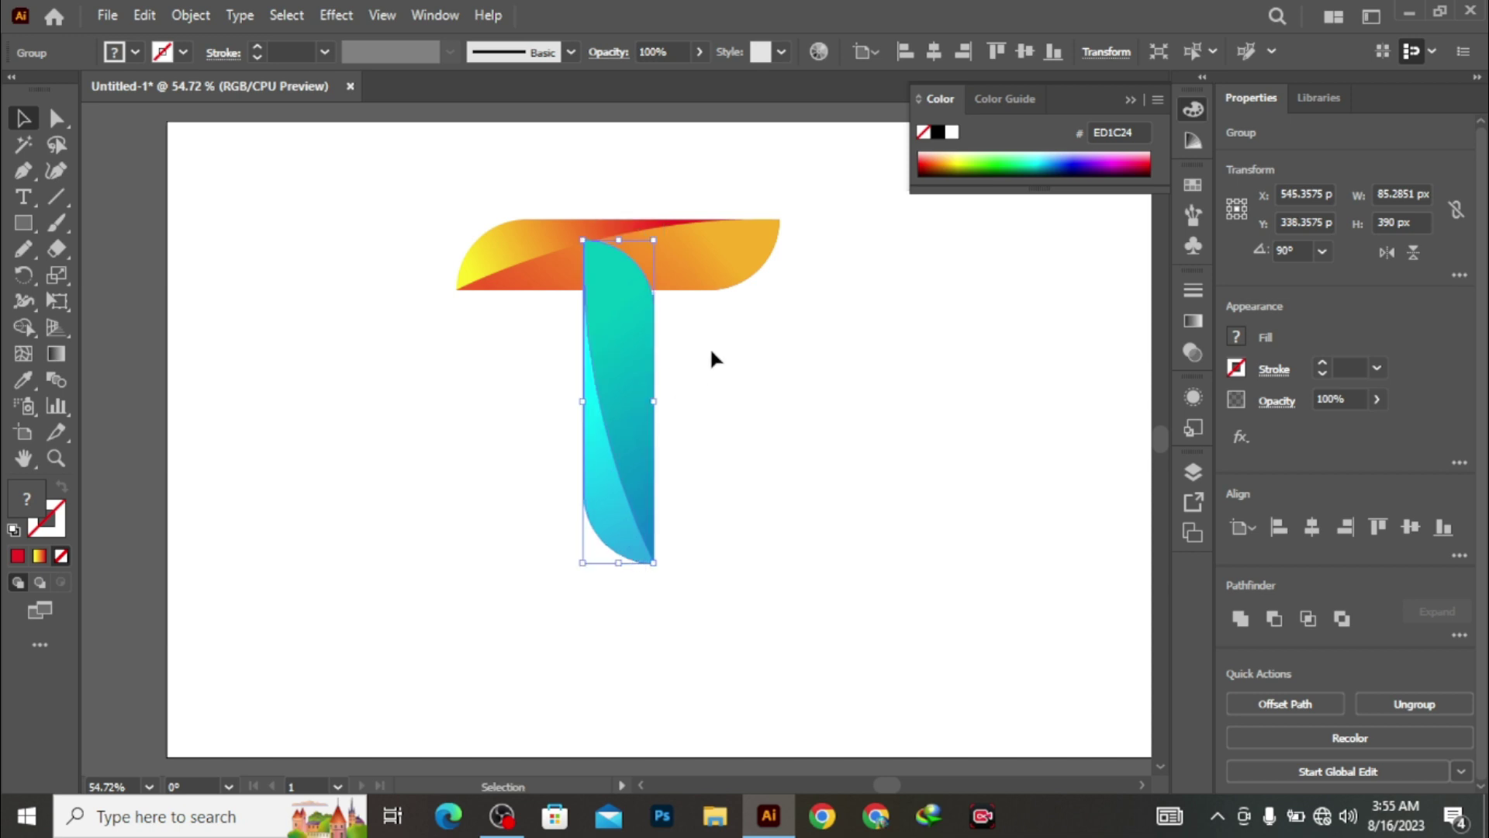
{"action": "left_click", "coordinate": [713, 356]}
{"action": "left_click", "coordinate": [619, 394]}
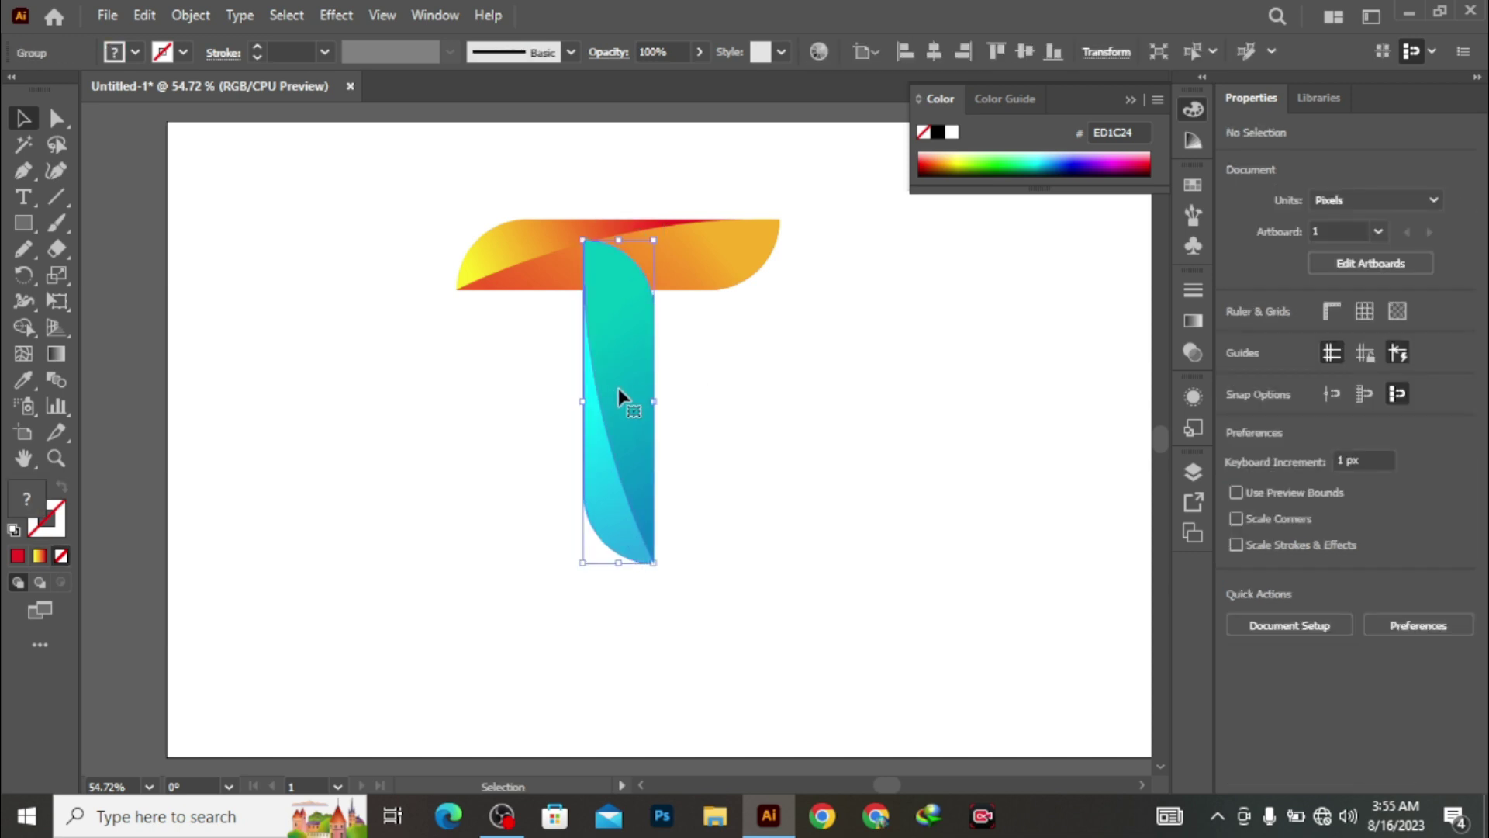
{"action": "left_click", "coordinate": [719, 249], "text": "shift"}
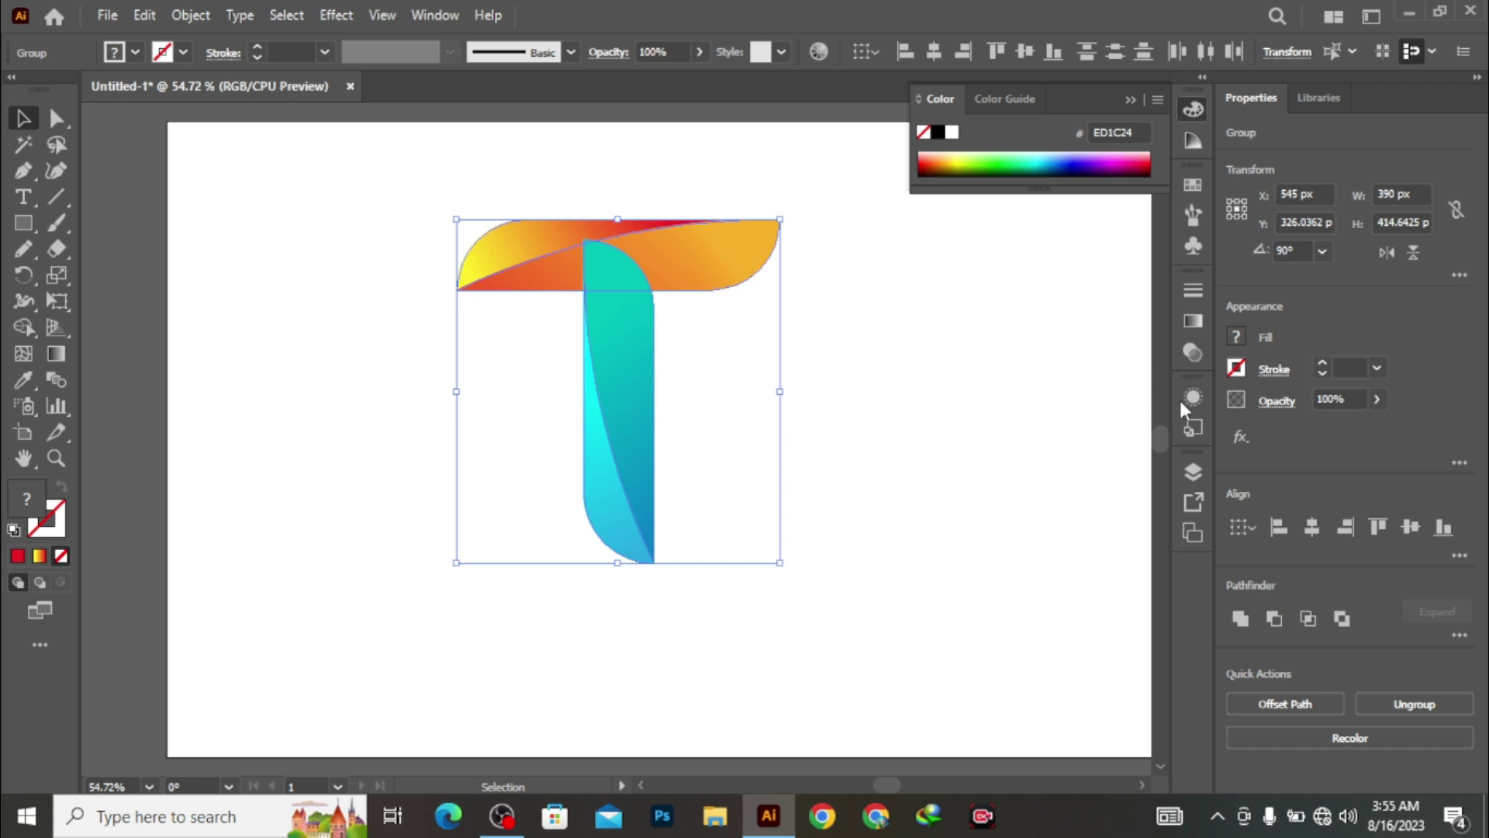
{"action": "left_click", "coordinate": [1313, 529]}
{"action": "left_click", "coordinate": [1040, 518]}
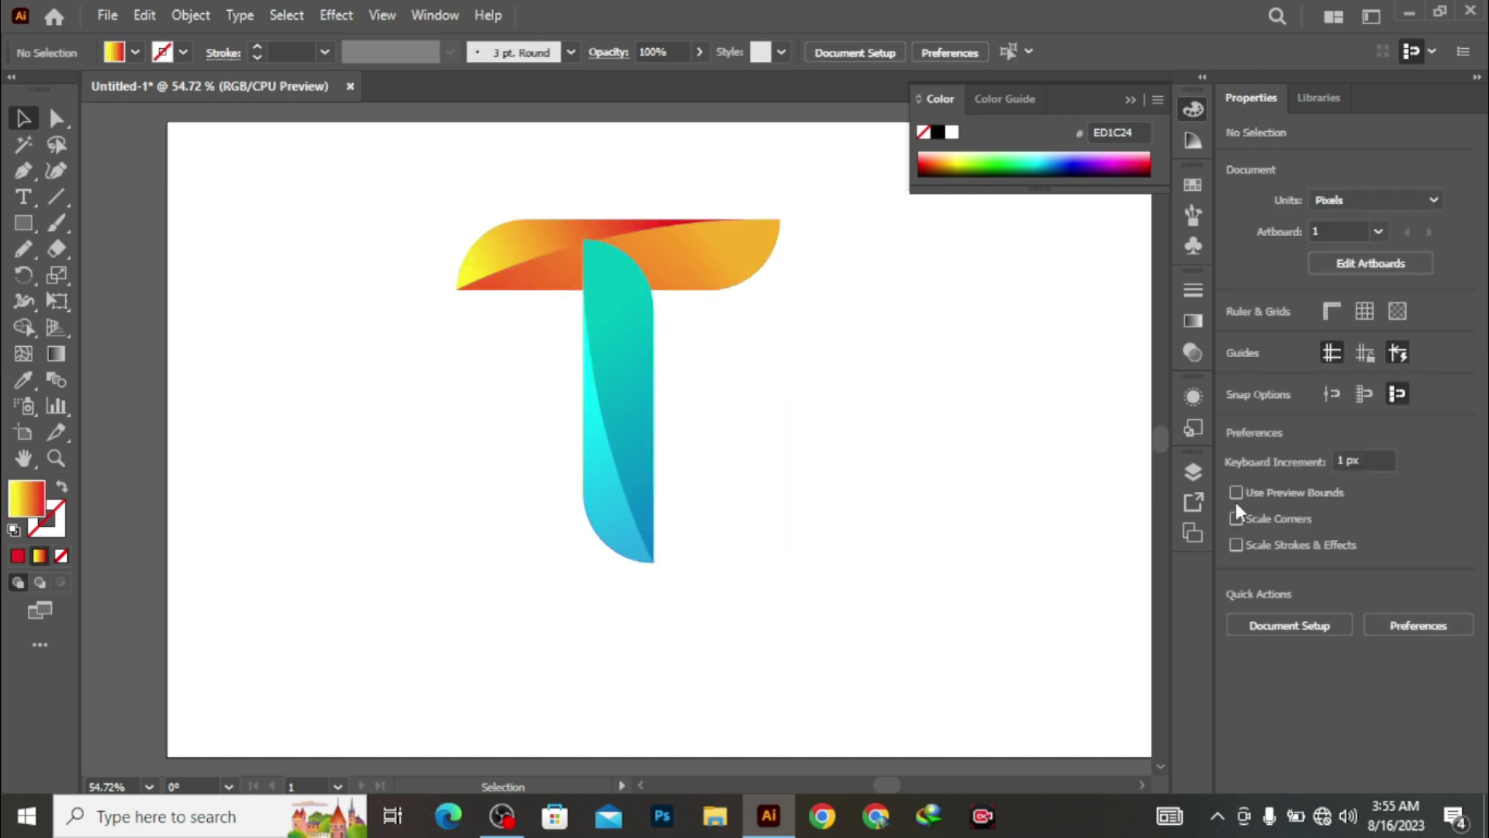
- Reorder the layer contents so the blue-teal group sits behind the orange group
{"action": "left_click", "coordinate": [1191, 469]}
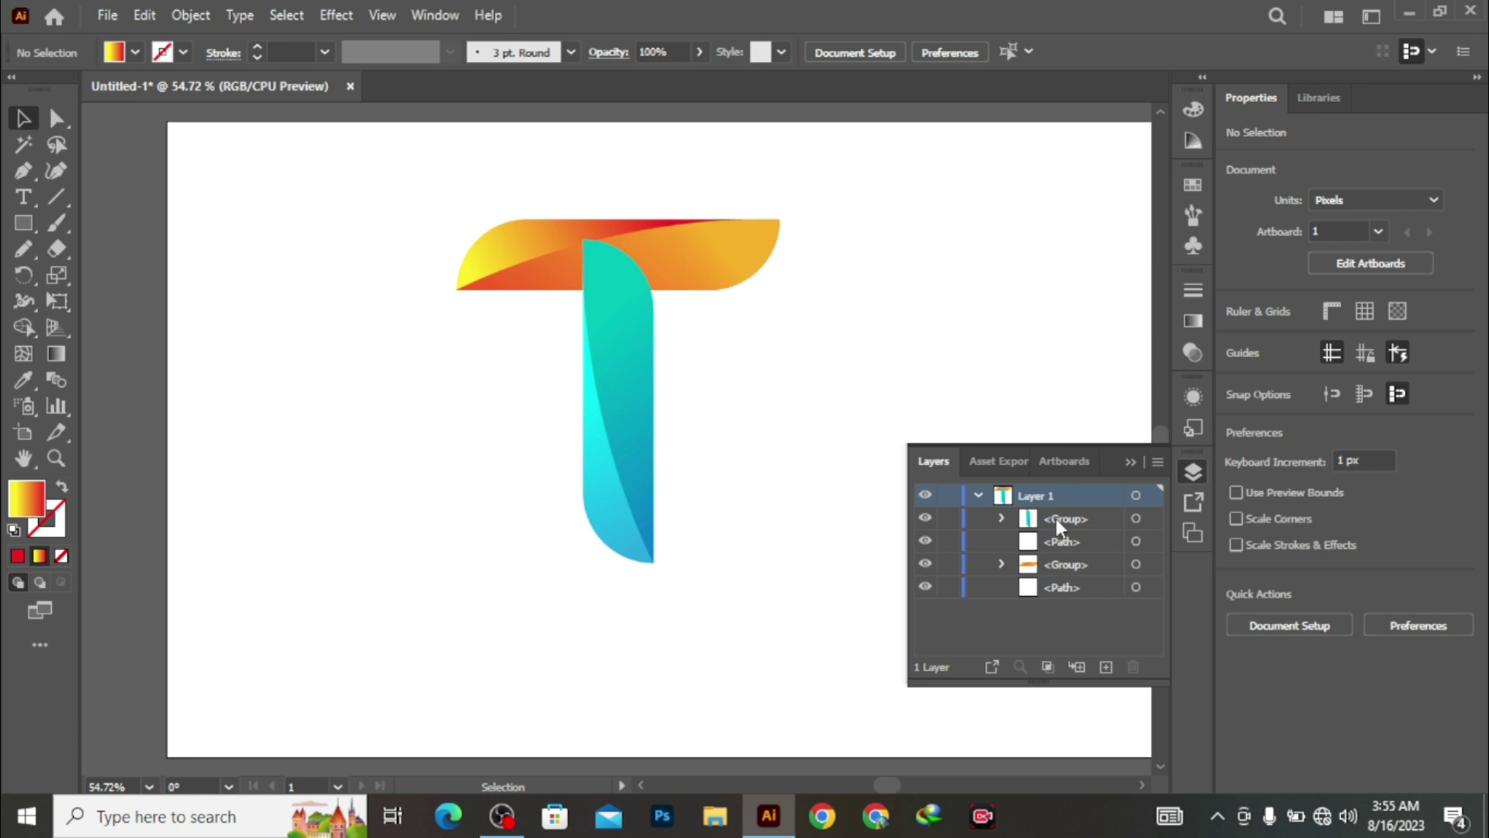
{"action": "left_click", "coordinate": [1065, 515]}
{"action": "left_click_drag", "start_coordinate": [1064, 515], "coordinate": [1072, 574]}
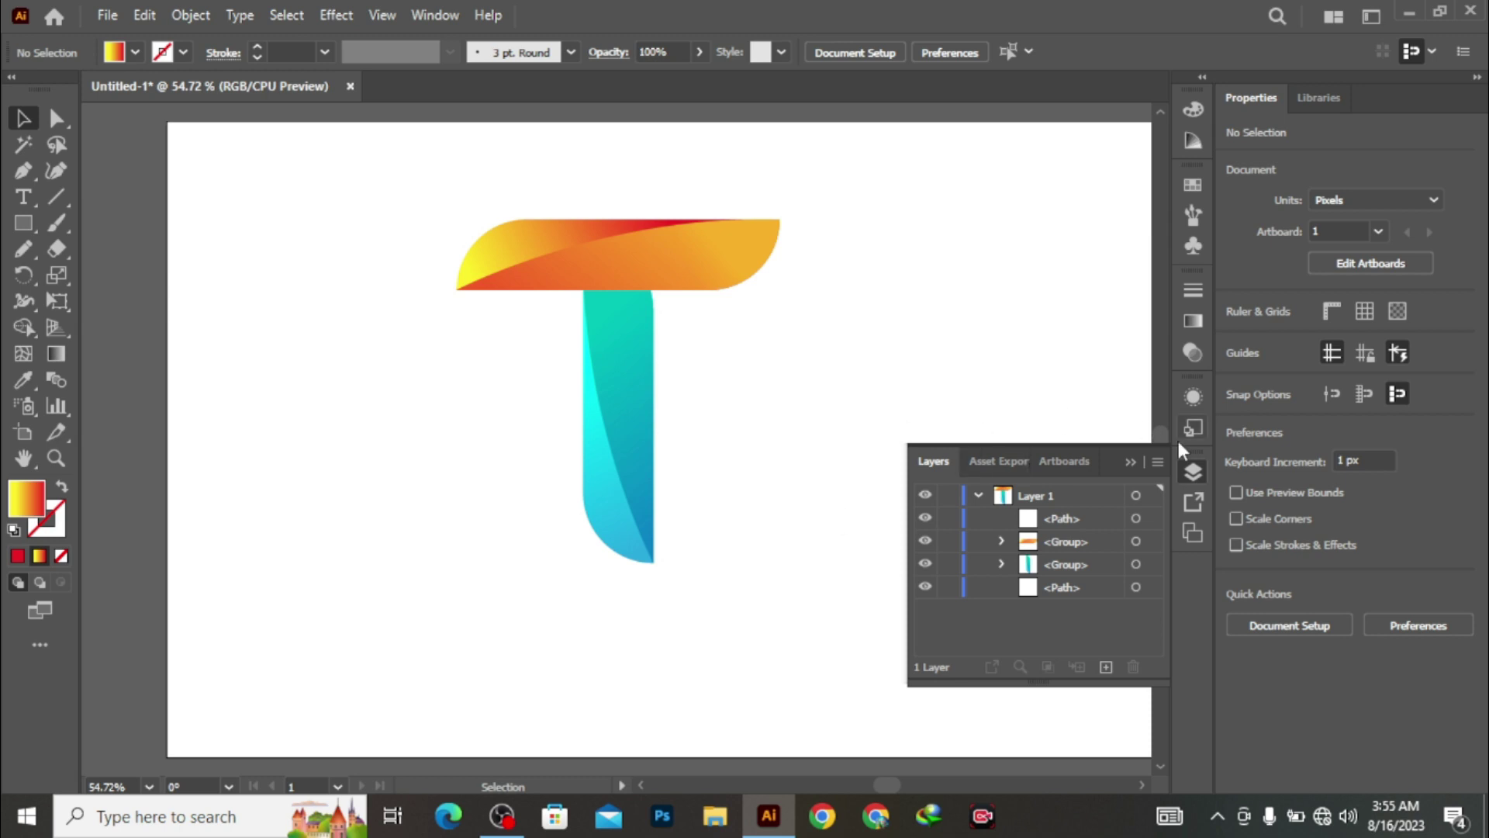
{"action": "left_click", "coordinate": [1132, 461]}
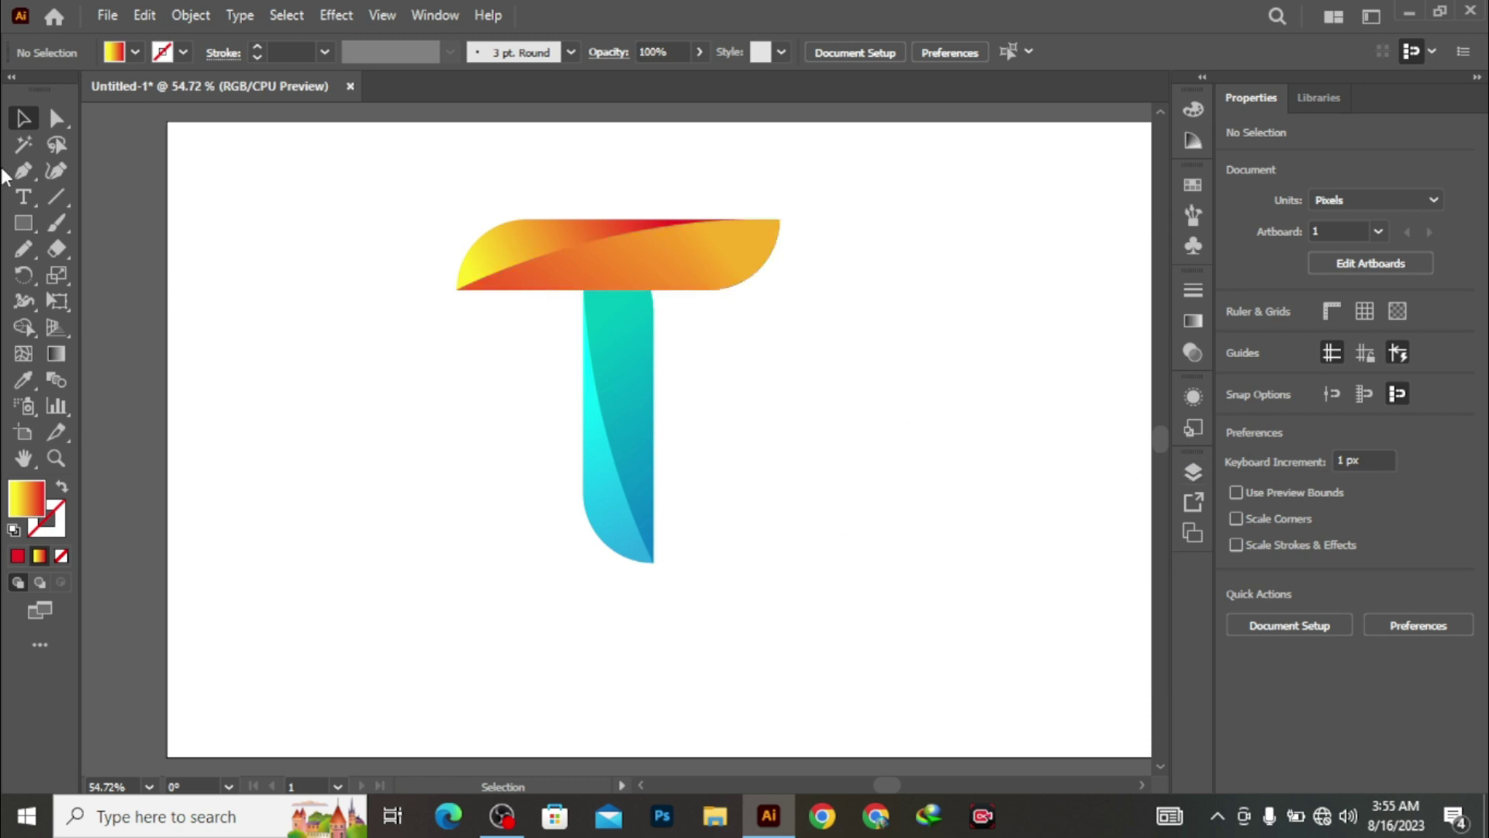
{"action": "left_click_drag", "start_coordinate": [577, 333], "coordinate": [650, 520]}
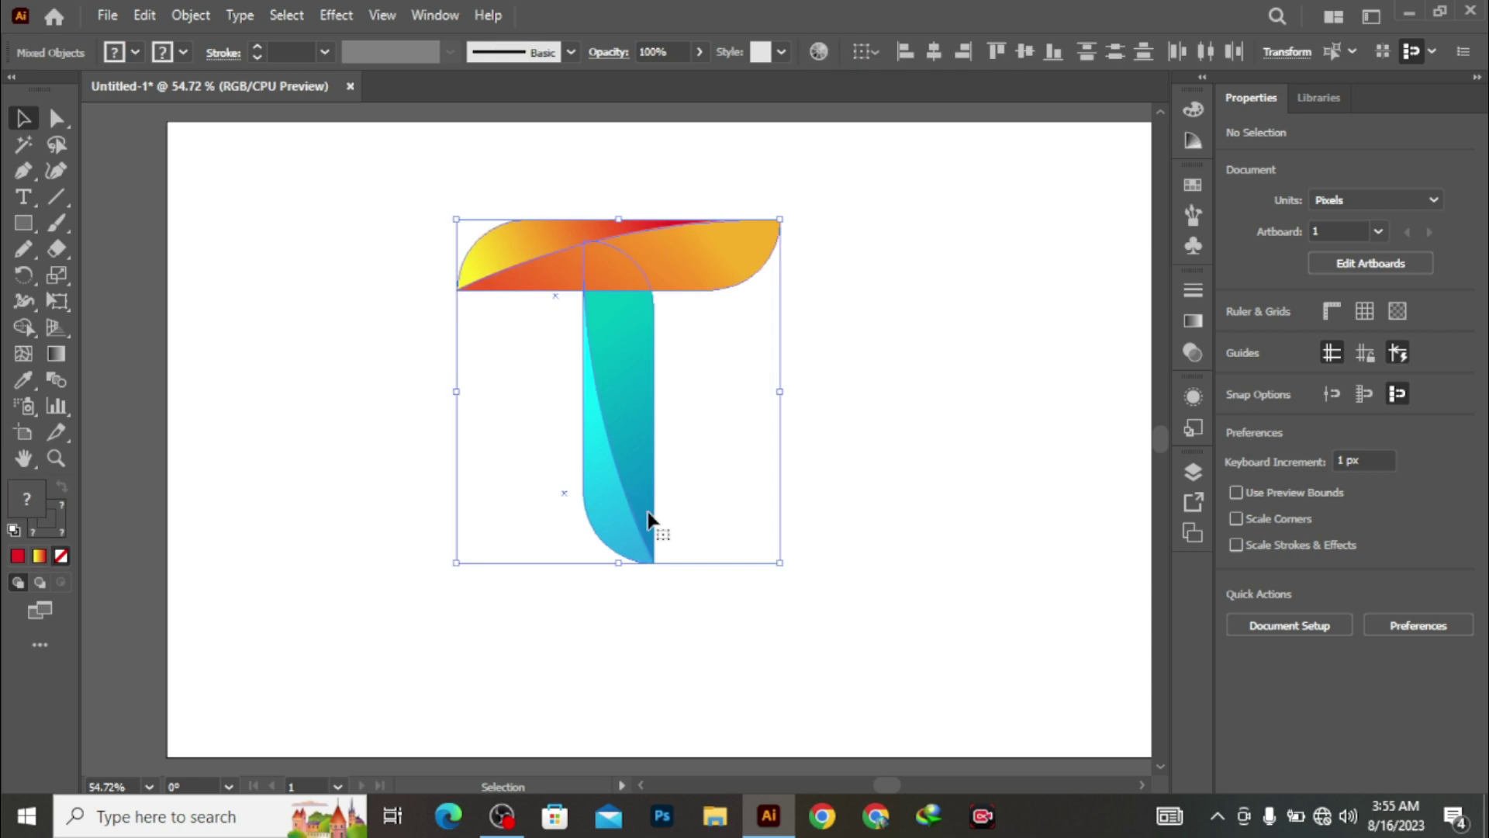
{"action": "left_click", "coordinate": [821, 411]}
{"action": "left_click_drag", "start_coordinate": [533, 156], "coordinate": [602, 410]}
{"action": "left_click", "coordinate": [1001, 392]}
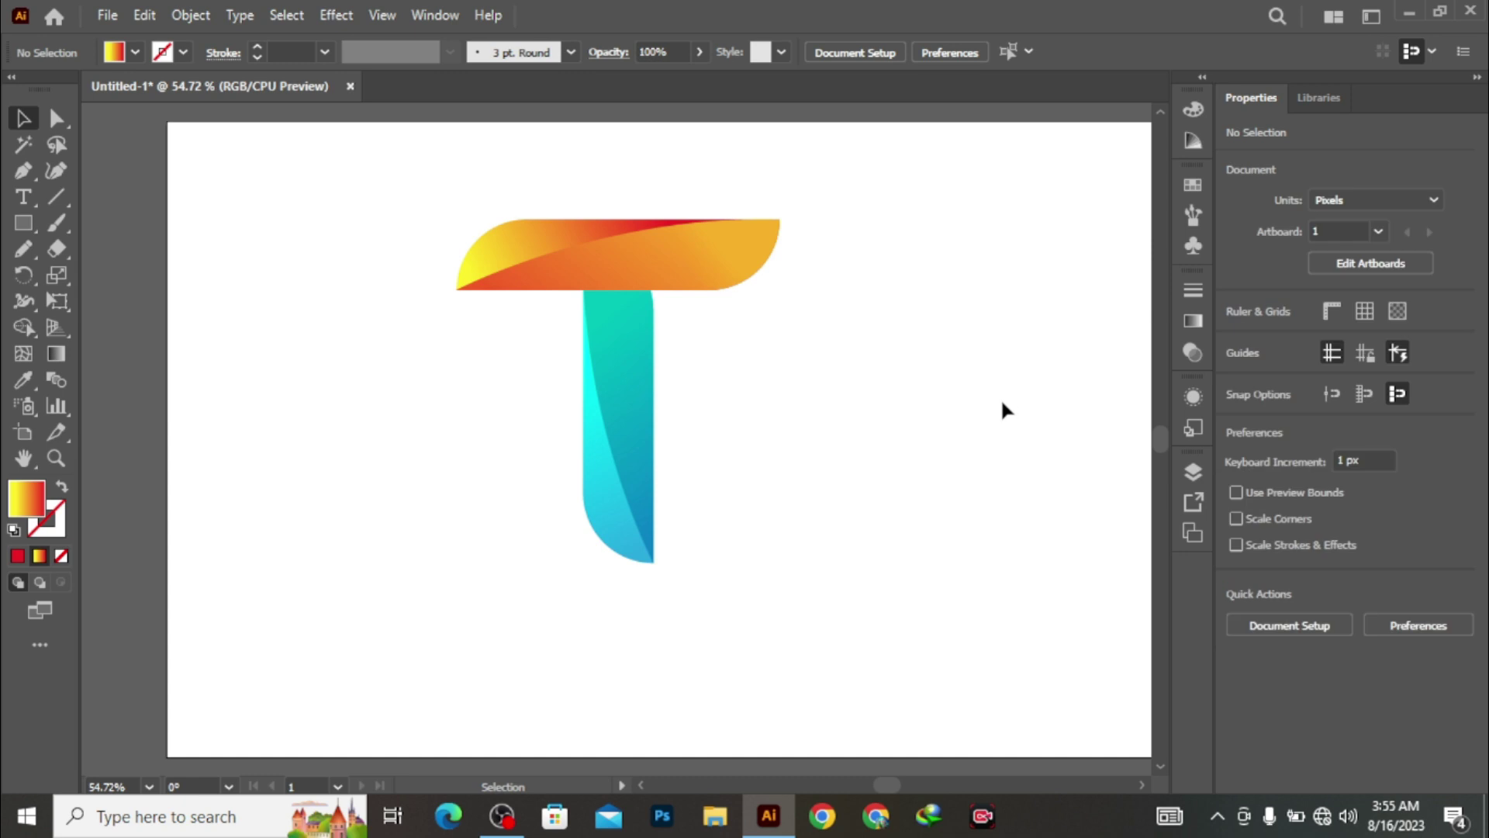
{"action": "left_click", "coordinate": [638, 485]}
{"action": "left_click", "coordinate": [888, 558]}
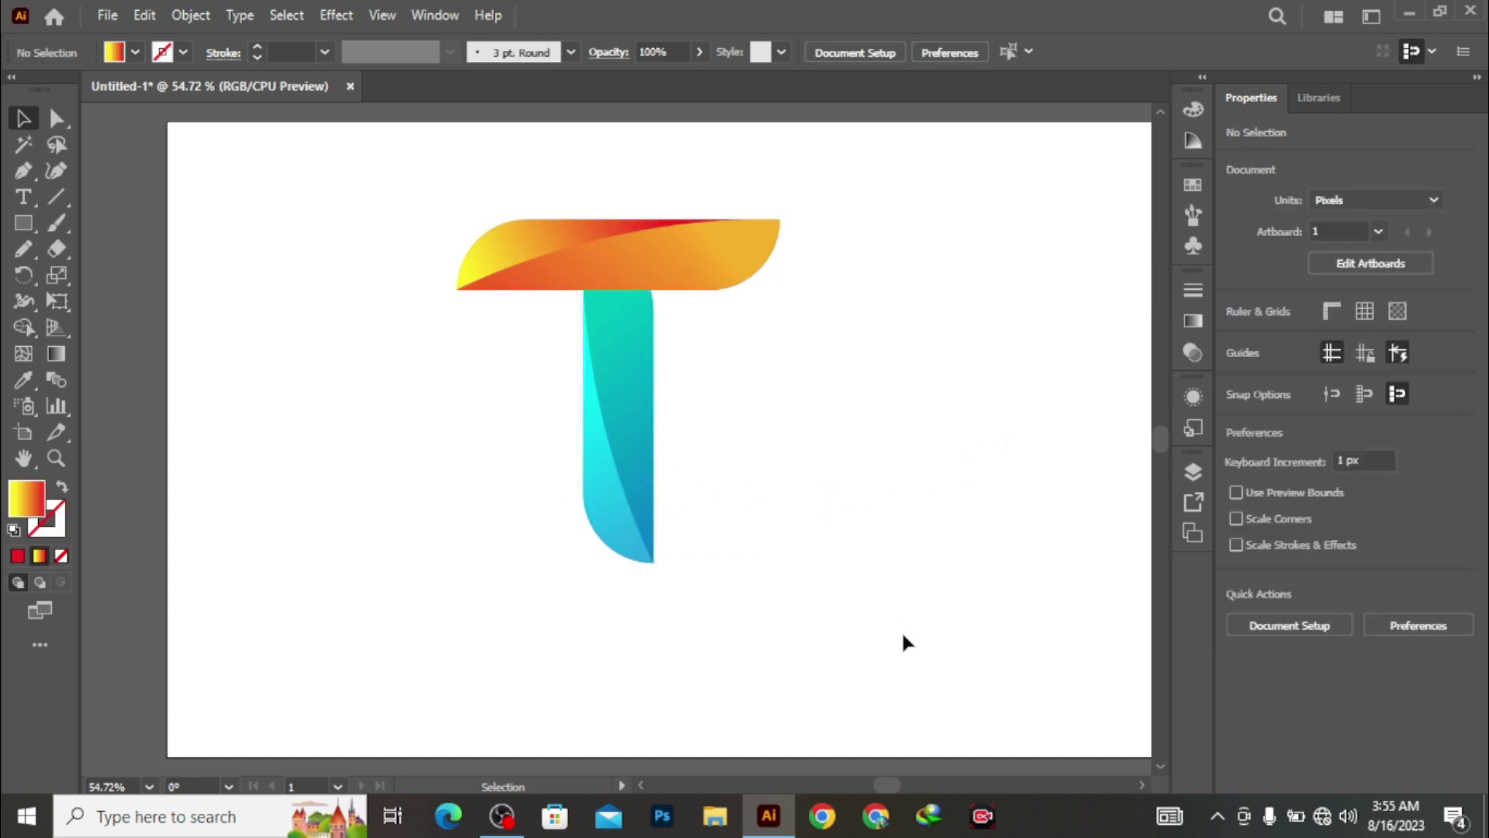